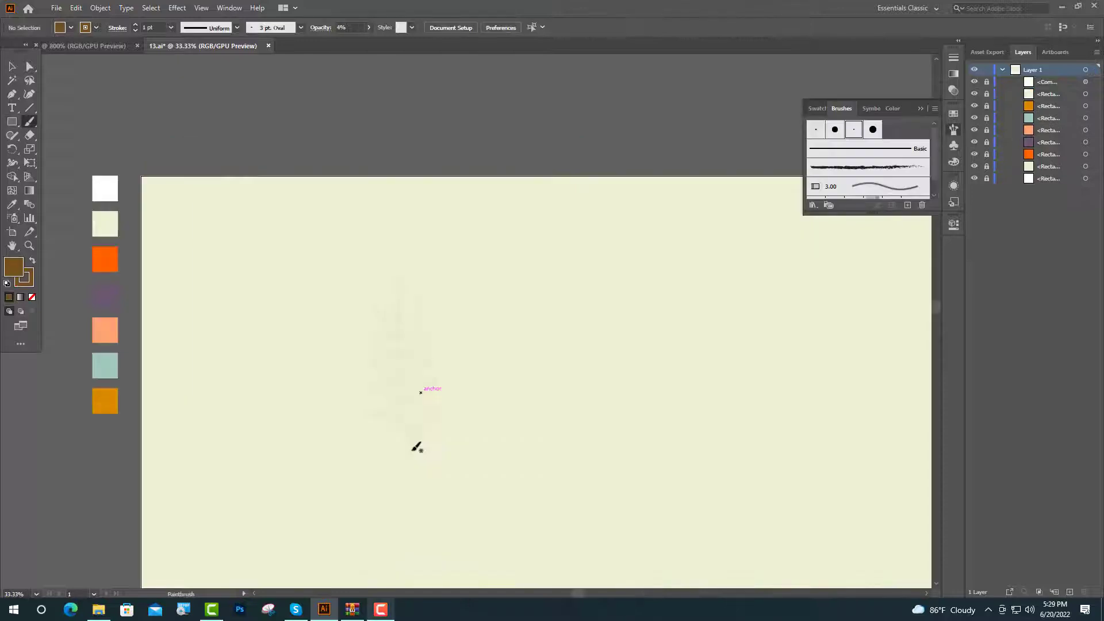
Paint a long curved stem stroke with the Paintbrush and set its opacity to 100%
left_click_drag(409, 427, 399, 319)
left_click(368, 28)
left_click(372, 42)
left_click(12, 67)
left_click(436, 324)
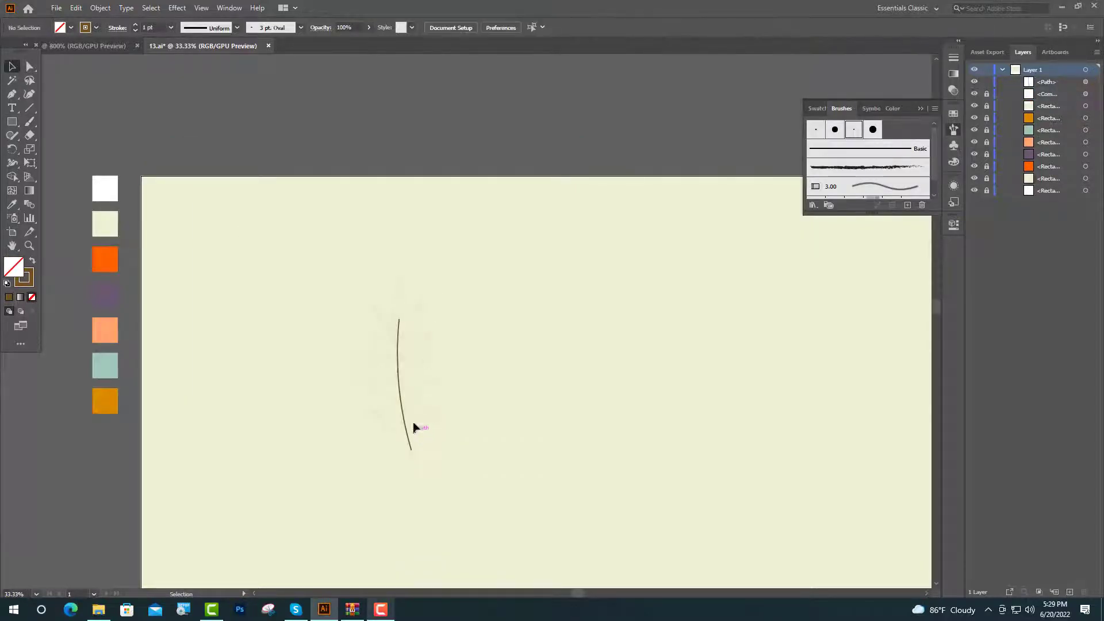
Stretch the stem upward to about 622 px tall
scroll(417, 419, "up", 1)
scroll(416, 418, "down", 1)
left_click(390, 241)
left_click_drag(403, 231, 408, 177)
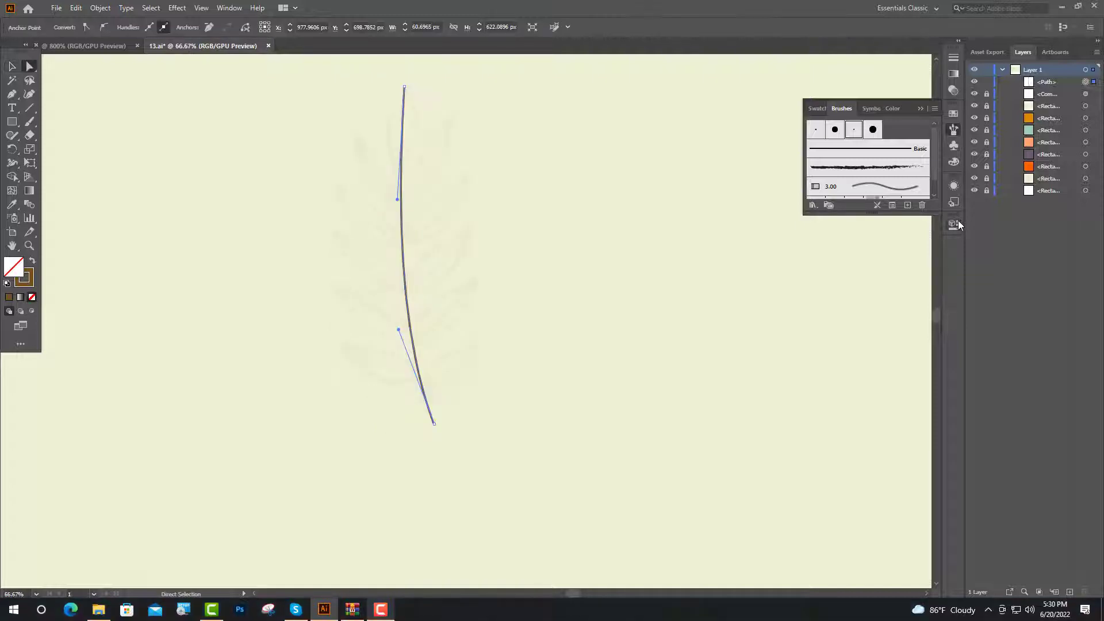
Increase the stem's stroke weight to 4 pt and return to the Paintbrush
left_click(954, 223)
left_click(853, 277)
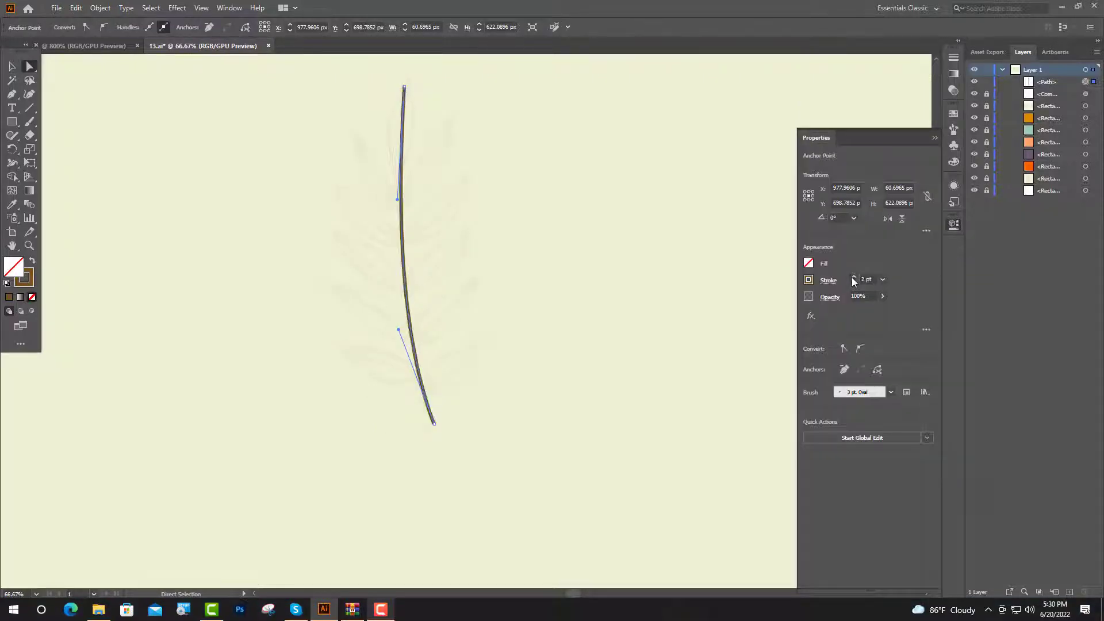
left_click(854, 277)
left_click(853, 277)
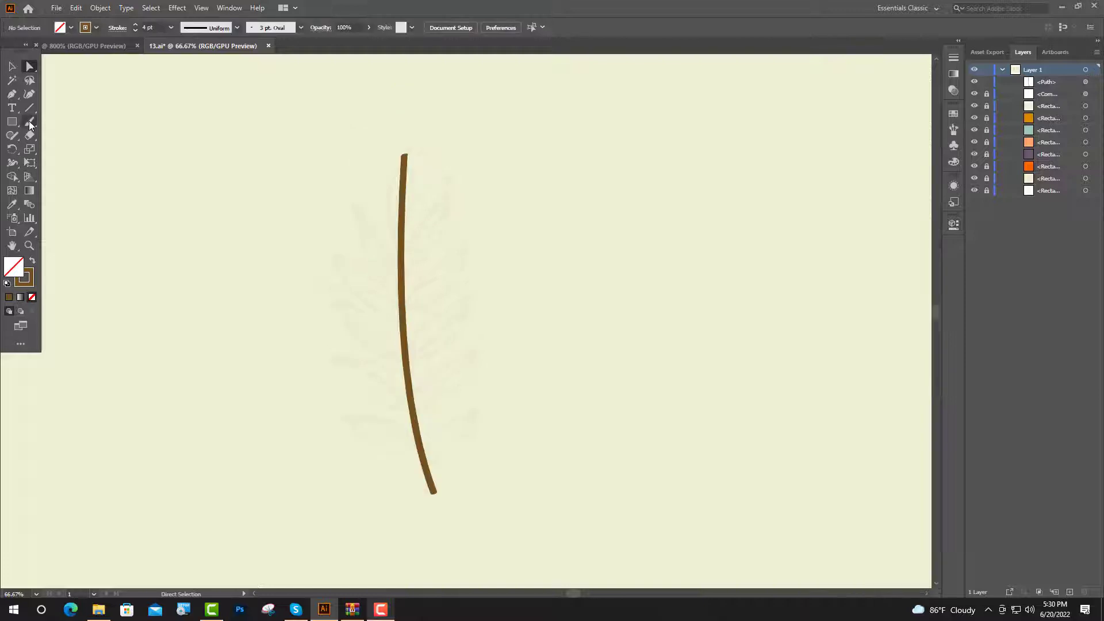
left_click(30, 122)
Paint pointed leaf outlines alternating along both sides of the stem, from the base to the tip
mouse_move(437, 427)
left_mouse_down()
mouse_move(481, 404)
mouse_move(473, 440)
mouse_move(428, 455)
left_mouse_up()
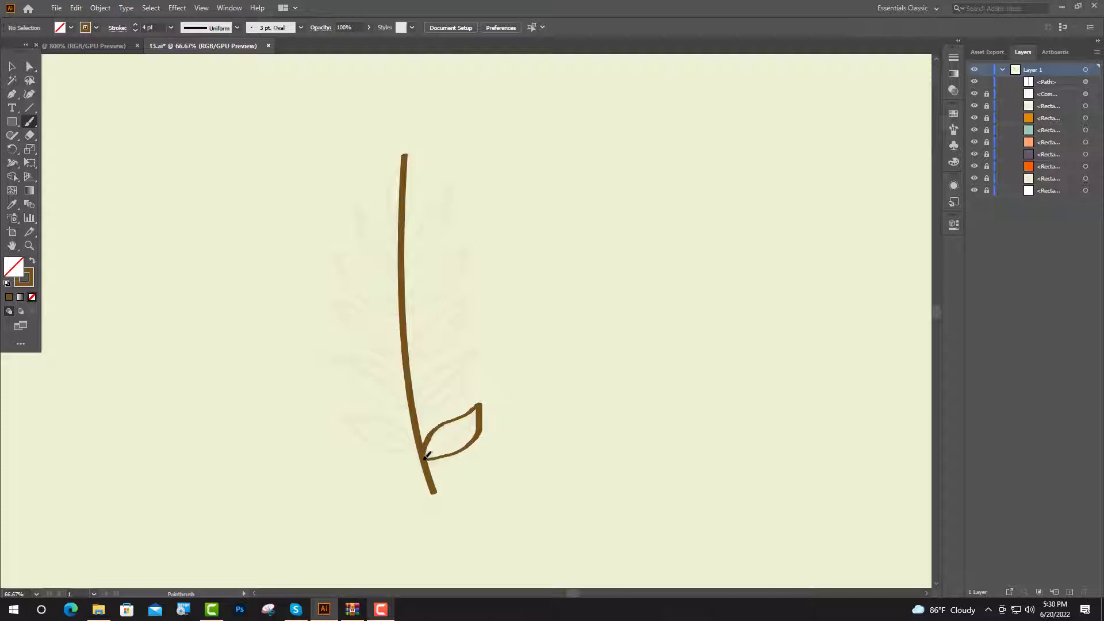
left_click_drag(438, 447, 482, 404)
mouse_move(400, 420)
left_mouse_down()
mouse_move(339, 411)
mouse_move(388, 449)
mouse_move(418, 444)
mouse_move(344, 408)
left_mouse_up()
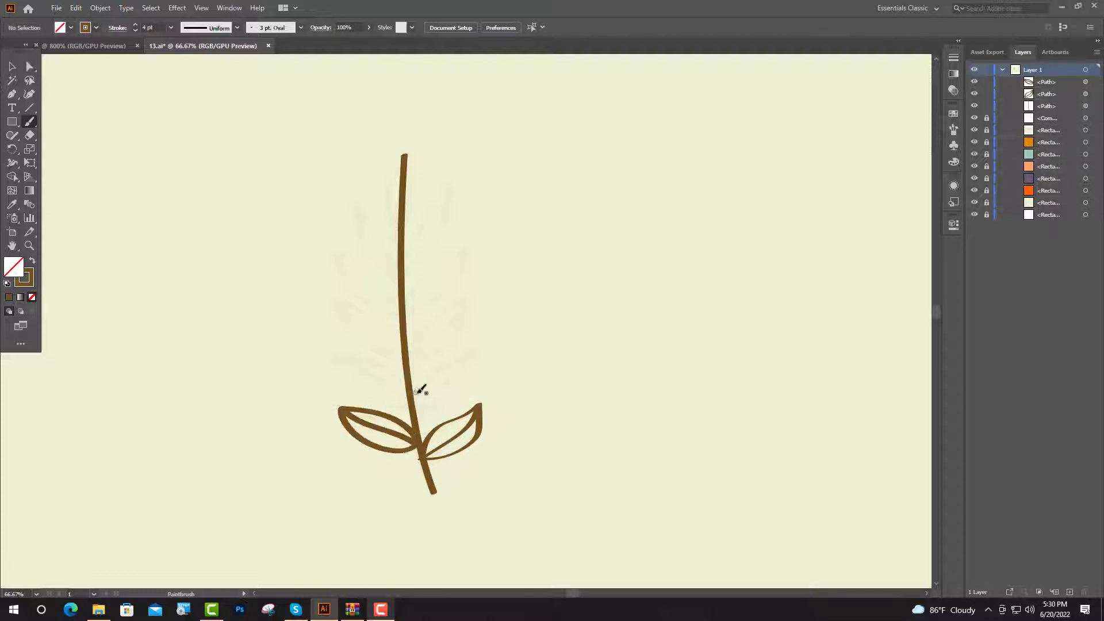
mouse_move(442, 366)
left_mouse_down()
mouse_move(461, 387)
mouse_move(415, 410)
mouse_move(478, 346)
left_mouse_up()
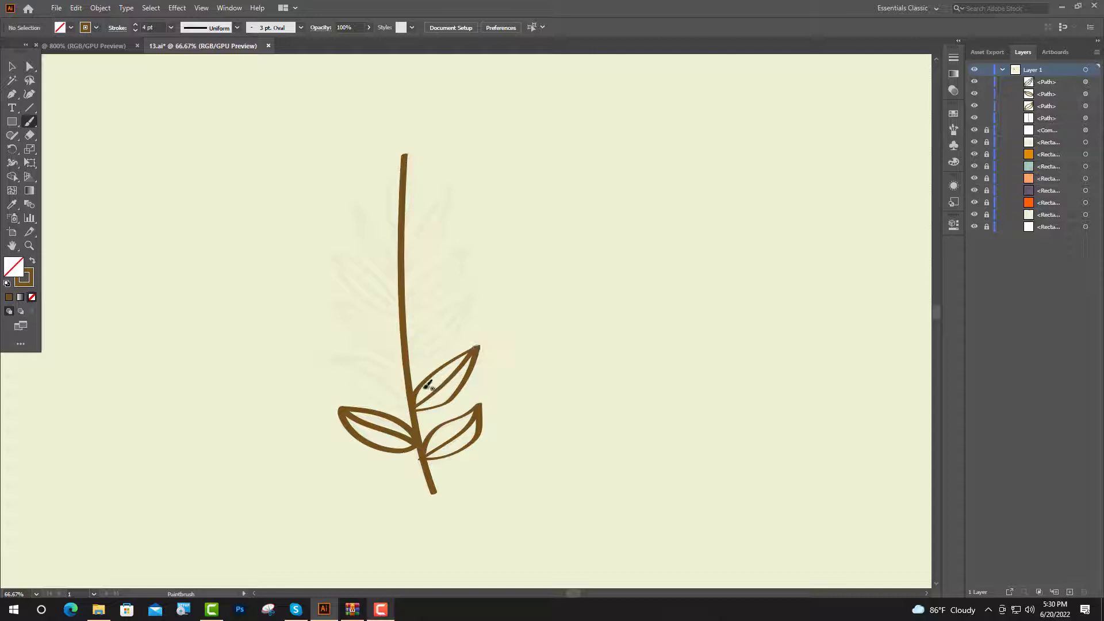
mouse_move(404, 381)
left_mouse_down()
mouse_move(364, 351)
mouse_move(371, 390)
mouse_move(403, 406)
mouse_move(393, 381)
mouse_move(323, 348)
left_mouse_up()
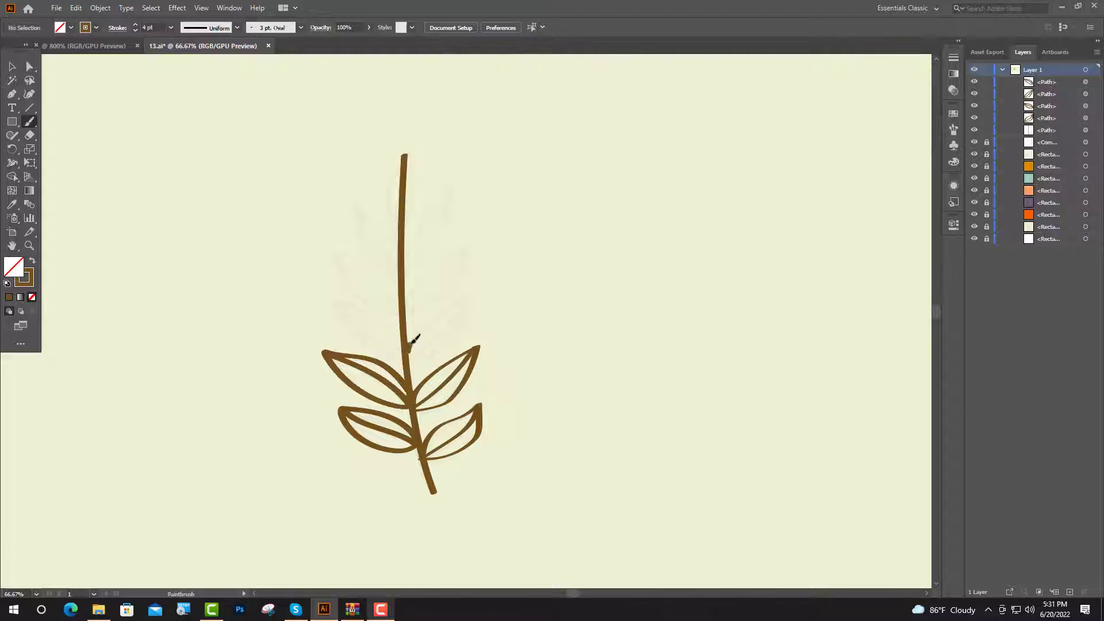
left_click_drag(441, 312, 409, 358)
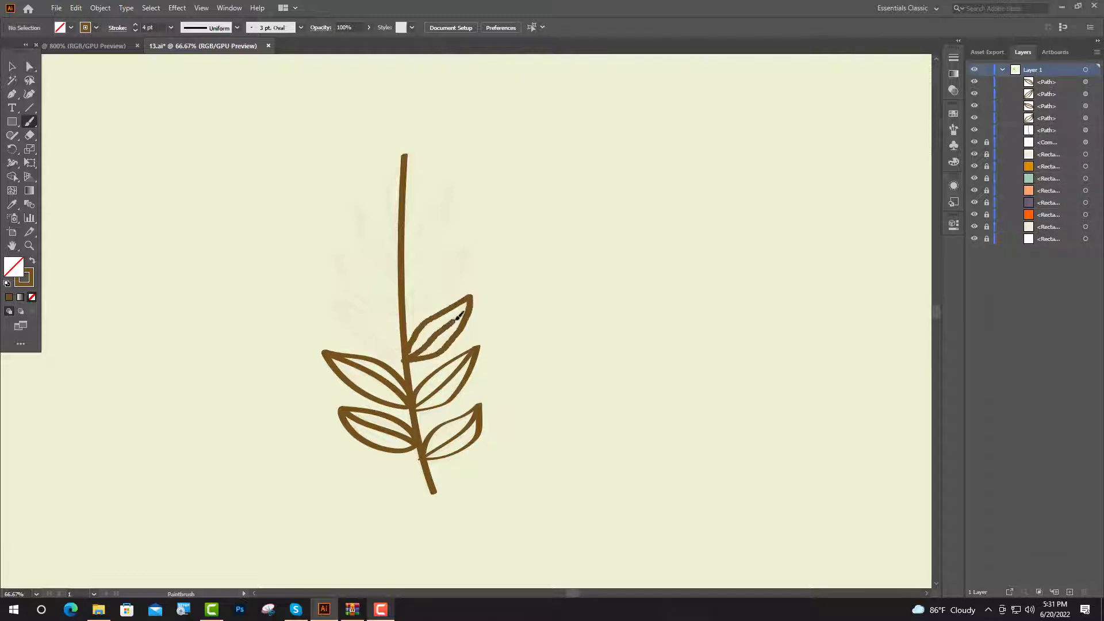
left_click_drag(472, 296, 473, 295)
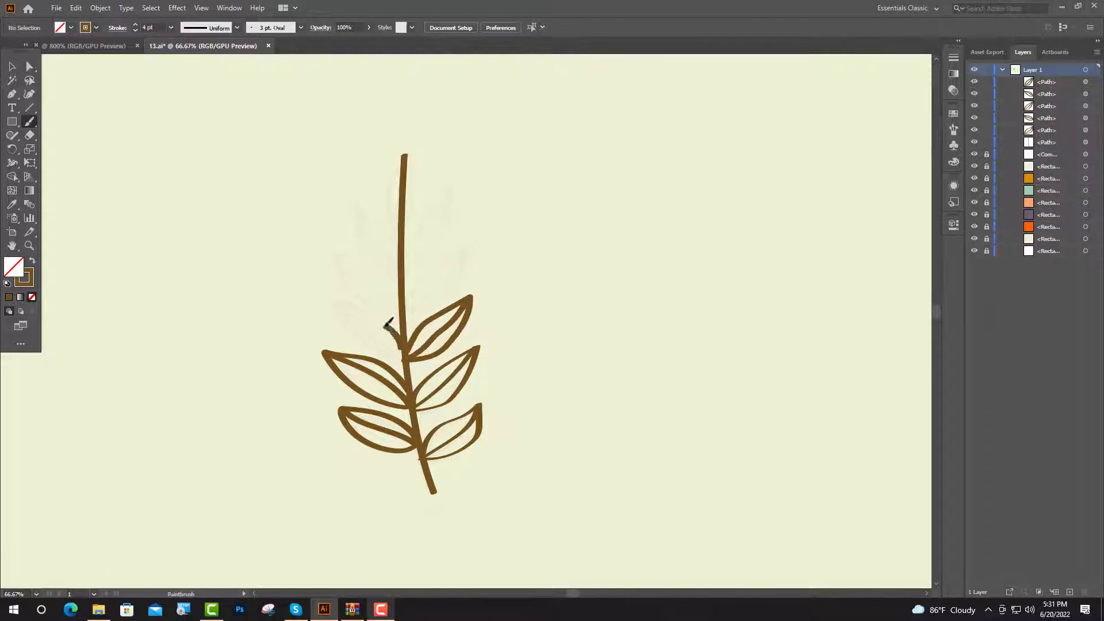
mouse_move(389, 325)
left_mouse_down()
mouse_move(351, 306)
mouse_move(405, 355)
mouse_move(333, 297)
left_mouse_up()
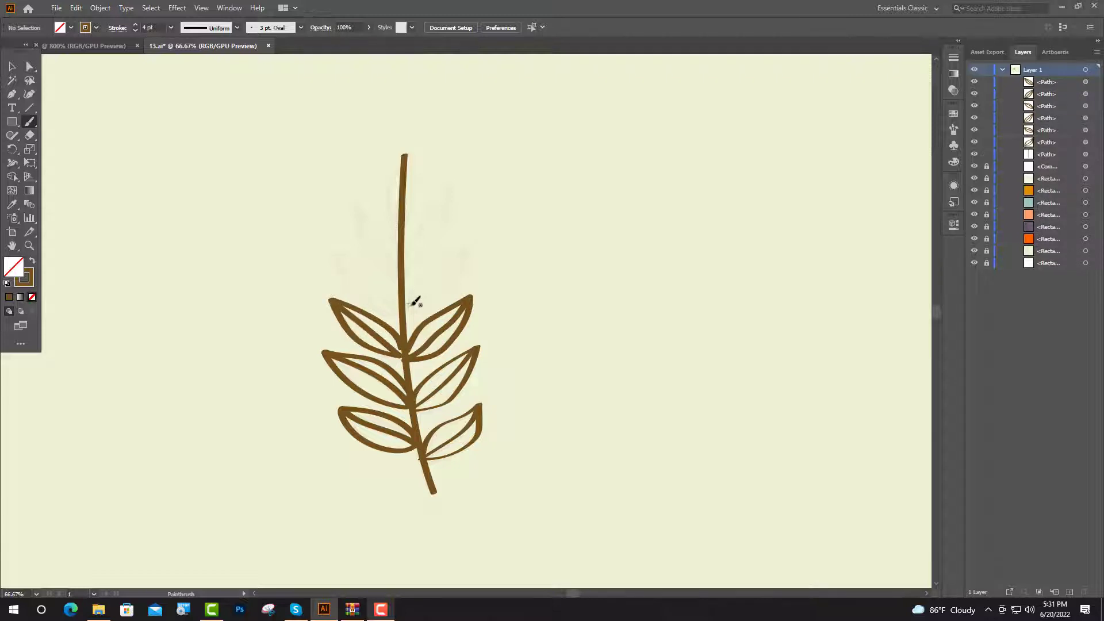
mouse_move(406, 300)
left_mouse_down()
mouse_move(468, 247)
mouse_move(403, 313)
mouse_move(467, 247)
mouse_move(393, 295)
mouse_move(379, 268)
mouse_move(337, 251)
mouse_move(400, 313)
mouse_move(338, 254)
left_mouse_up()
mouse_move(405, 265)
left_mouse_down()
mouse_move(440, 198)
mouse_move(448, 235)
mouse_move(405, 268)
left_mouse_up()
mouse_move(406, 268)
left_mouse_down()
mouse_move(451, 188)
mouse_move(390, 242)
mouse_move(352, 206)
mouse_move(397, 276)
left_mouse_up()
Select all the branch strokes and reduce their stroke weight to 2 pt
key("v")
key("ctrl+a")
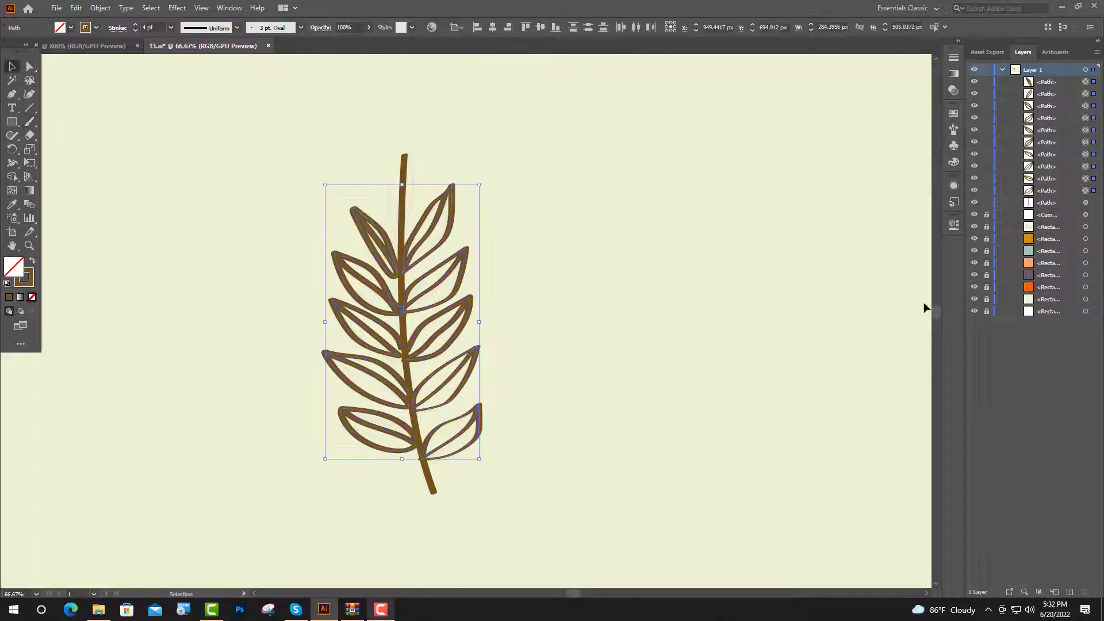
left_click(956, 226)
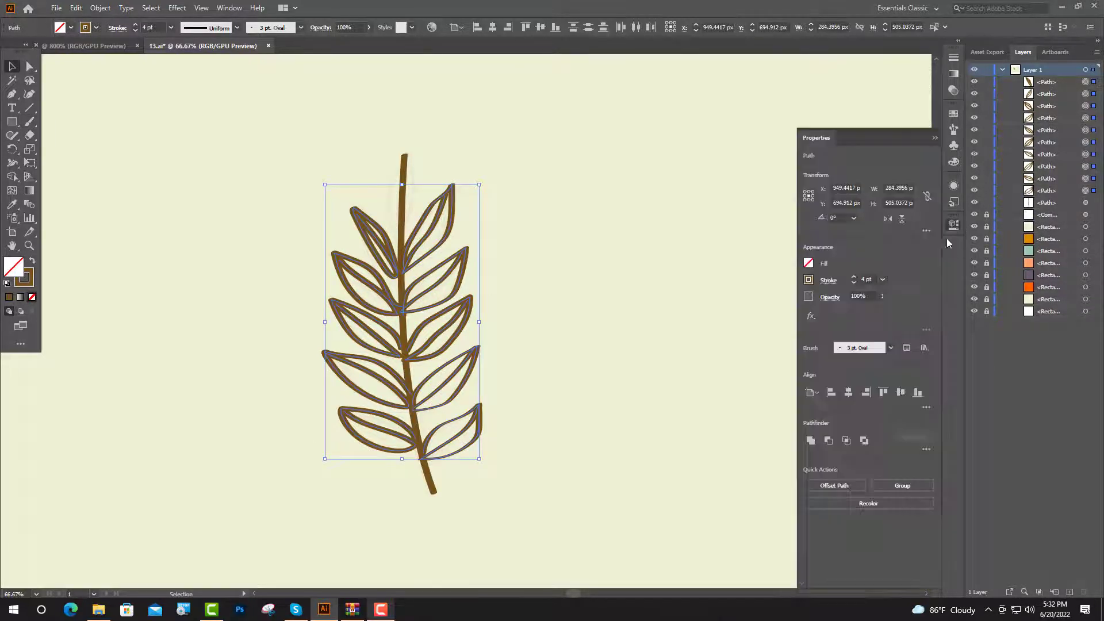
left_click(854, 284)
left_click(852, 283)
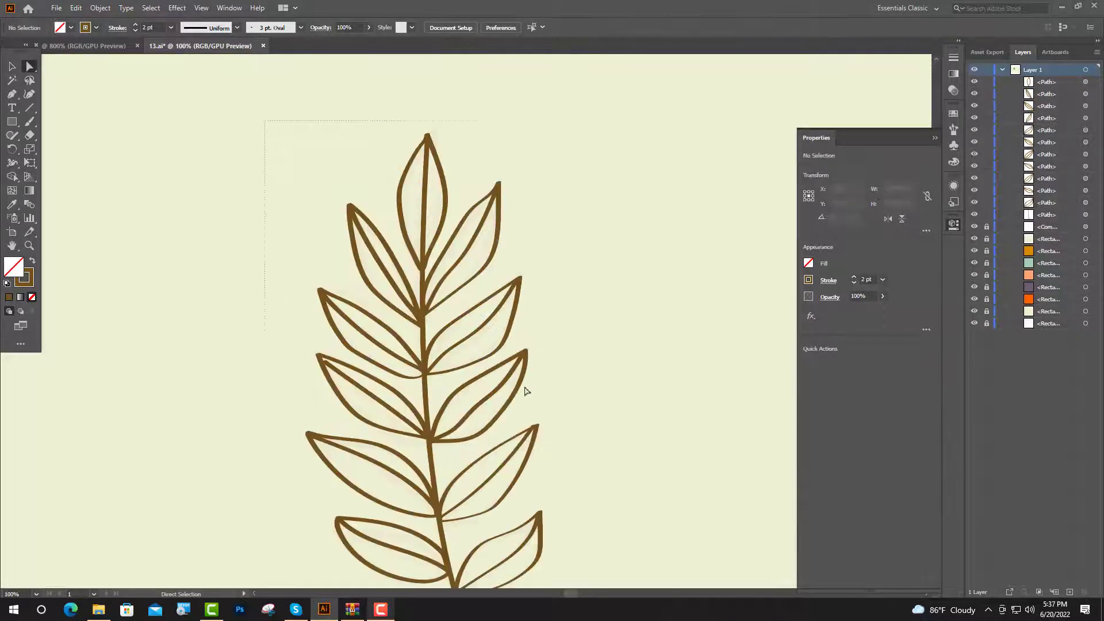
Expand the branch strokes' appearance and unite them into a single compound shape
key("v")
key("ctrl+a")
scroll(512, 448, "down", 5)
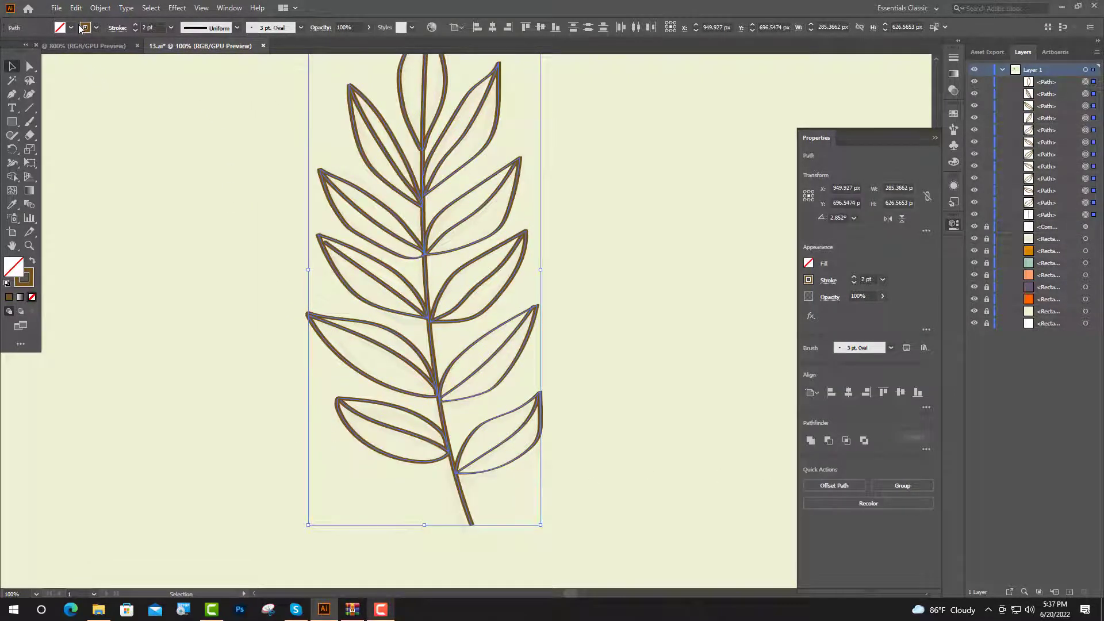
left_click(101, 8)
left_click(138, 153)
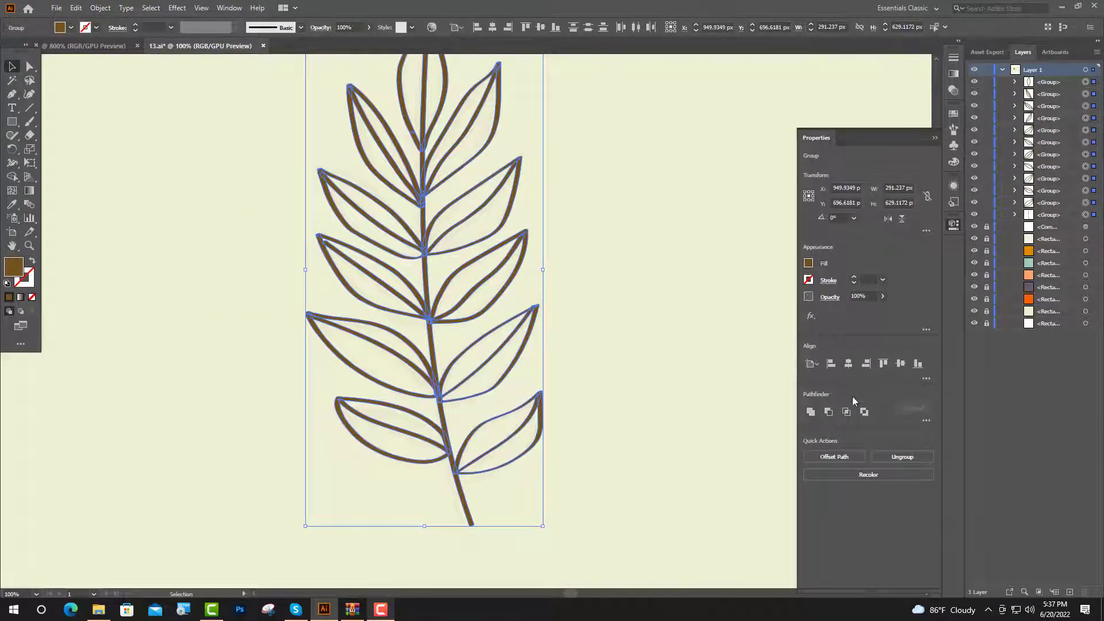
left_click(810, 412)
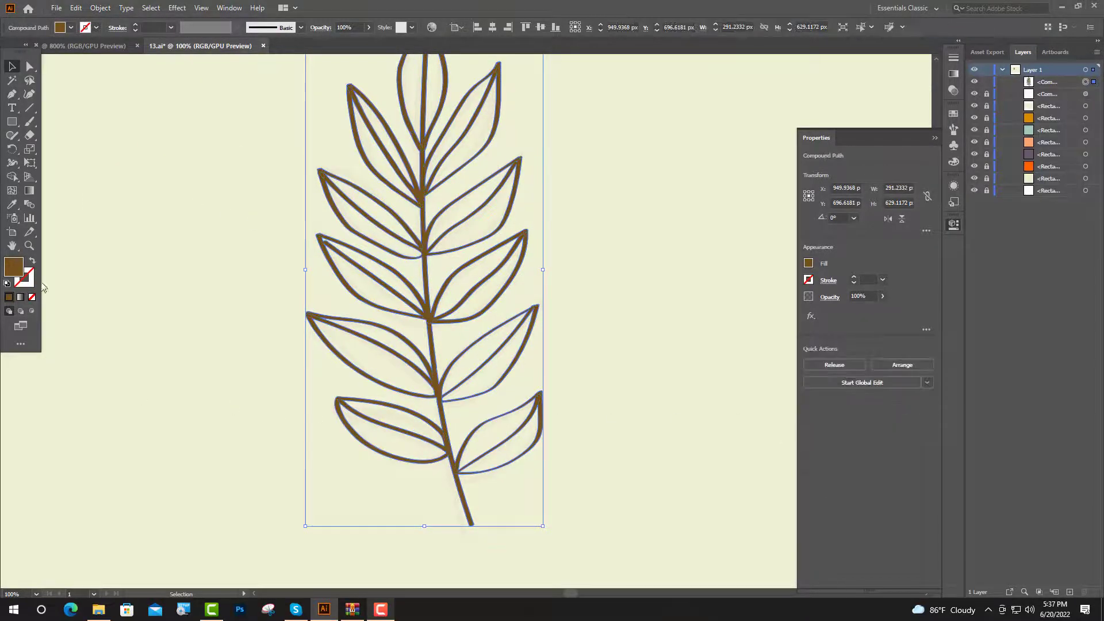
Switch to the Paintbrush with the peach color and trace an outline inside the top leaf
left_click(160, 312)
key("b")
key("ctrl+equal")
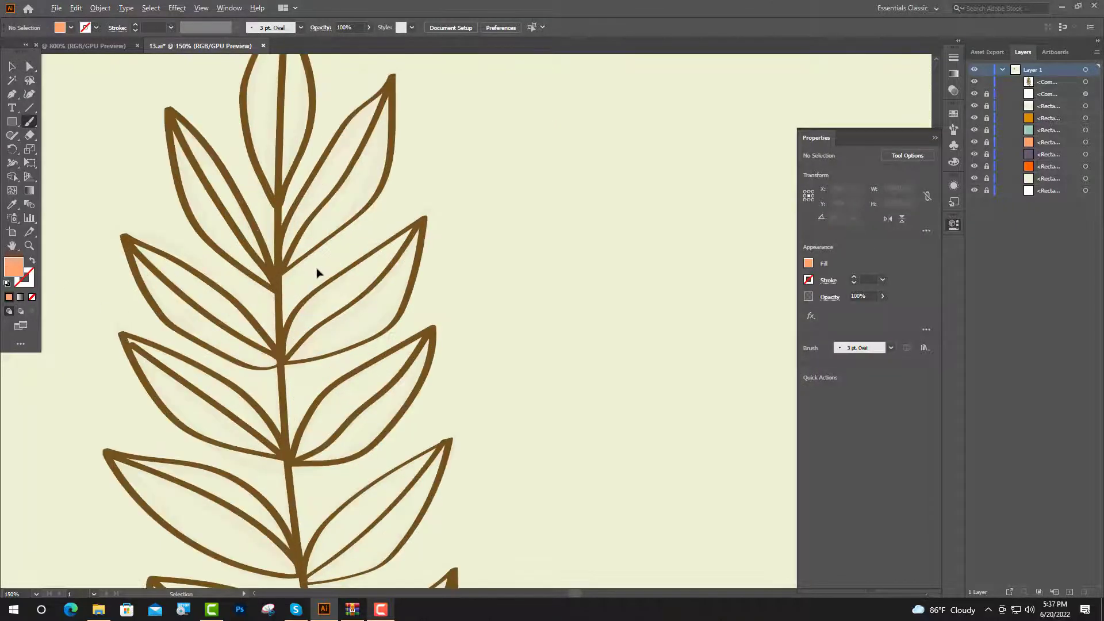
scroll(316, 273, "up", 3)
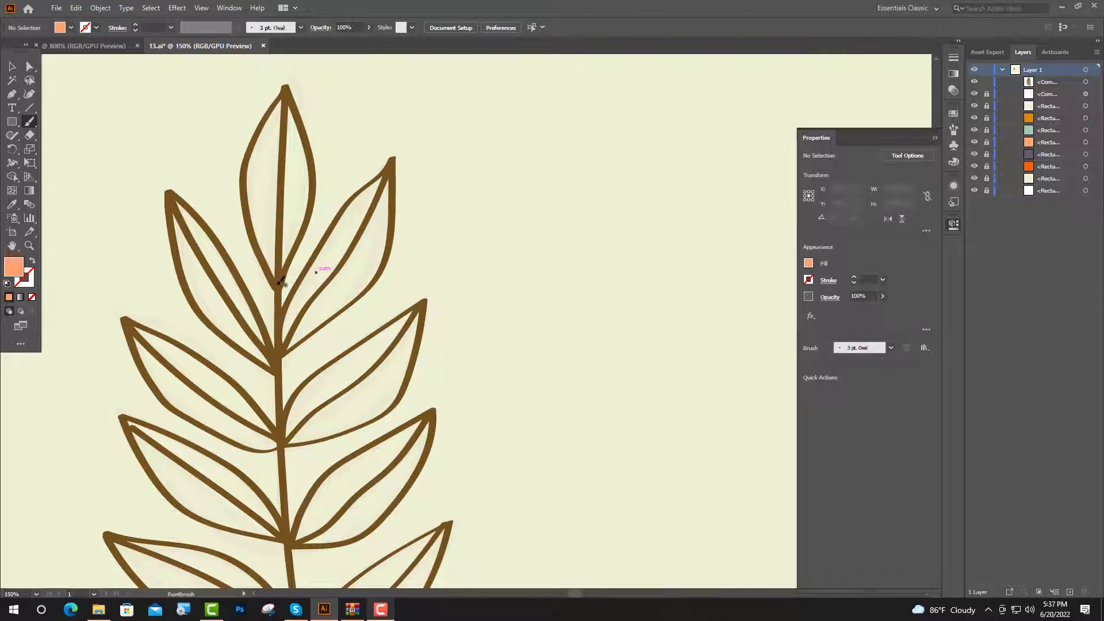
mouse_move(261, 259)
left_mouse_down()
mouse_move(245, 188)
mouse_move(294, 255)
mouse_move(284, 287)
mouse_move(298, 265)
left_mouse_up()
scroll(311, 303, "down", 2)
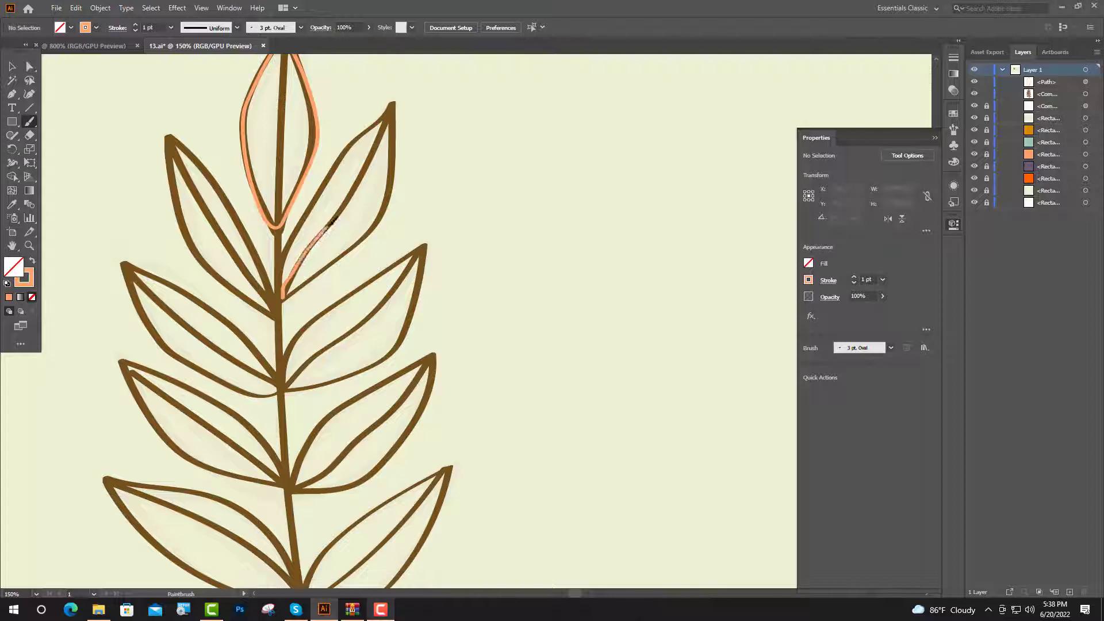
Trace peach outlines inside the upper pairs of leaves
mouse_move(332, 220)
left_mouse_down()
mouse_move(376, 155)
mouse_move(377, 227)
mouse_move(353, 248)
left_mouse_up()
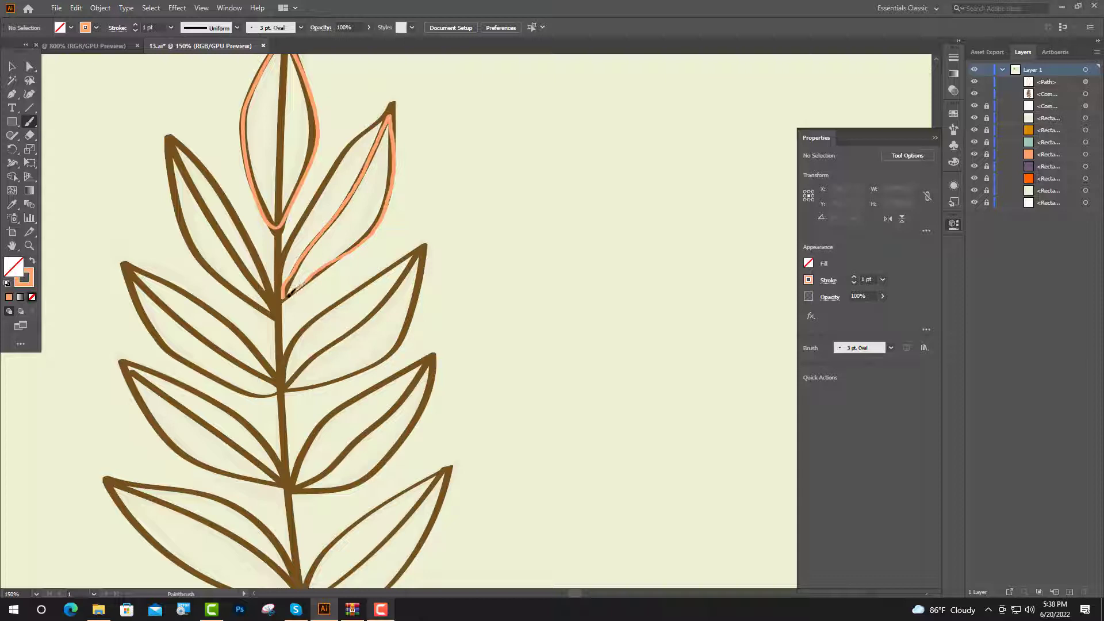
left_click_drag(288, 297, 285, 298)
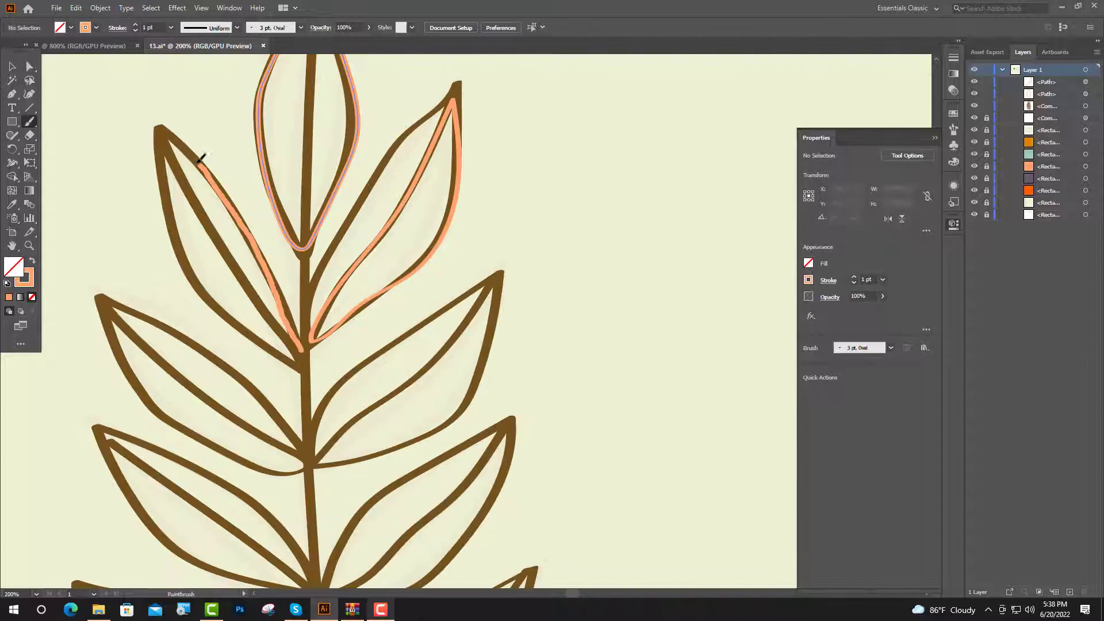
mouse_move(198, 163)
left_mouse_down()
mouse_move(182, 148)
mouse_move(214, 229)
mouse_move(299, 356)
left_mouse_up()
scroll(318, 443, "down", 1)
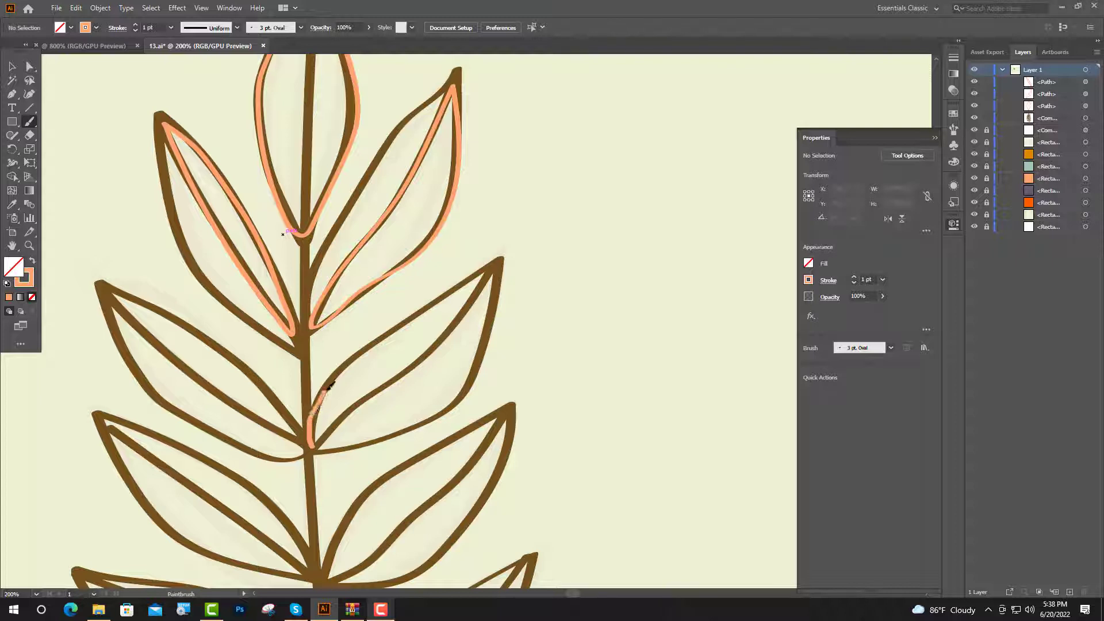
left_click_drag(329, 384, 497, 260)
mouse_move(494, 264)
left_mouse_down()
mouse_move(320, 438)
mouse_move(354, 334)
left_mouse_up()
mouse_move(347, 340)
left_mouse_down()
mouse_move(247, 277)
mouse_move(161, 198)
mouse_move(178, 257)
mouse_move(345, 340)
left_mouse_up()
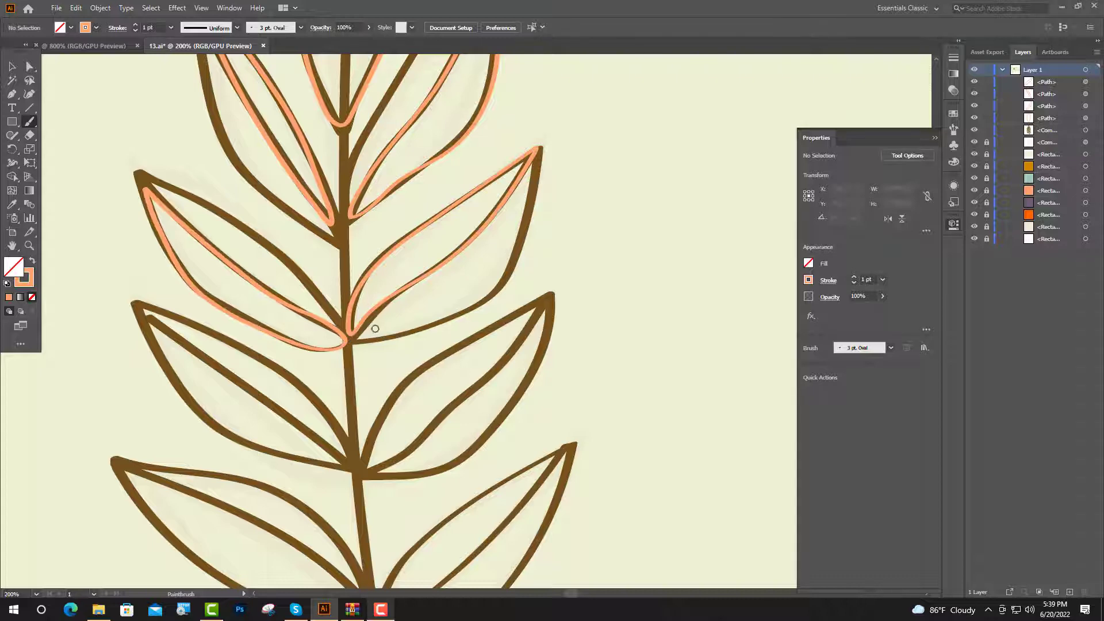
Trace peach outlines inside the remaining lower leaves down the stem
scroll(362, 338, "down", 2)
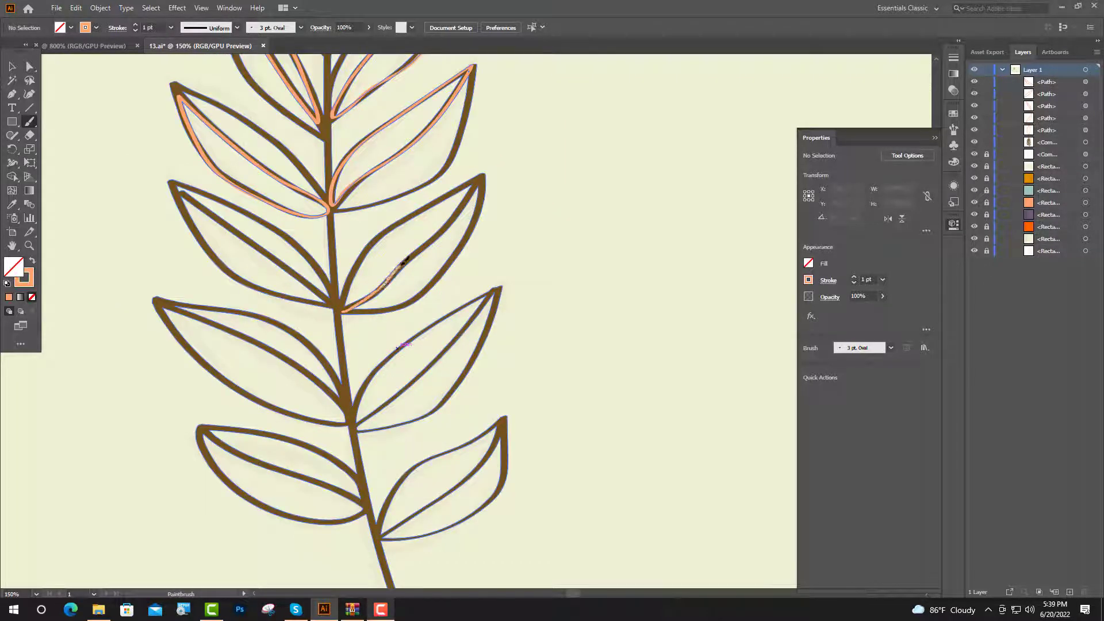
mouse_move(421, 241)
left_mouse_down()
mouse_move(326, 279)
mouse_move(284, 236)
mouse_move(207, 197)
mouse_move(337, 299)
mouse_move(354, 355)
mouse_move(394, 299)
mouse_move(401, 335)
left_mouse_up()
scroll(354, 357, "down", 2)
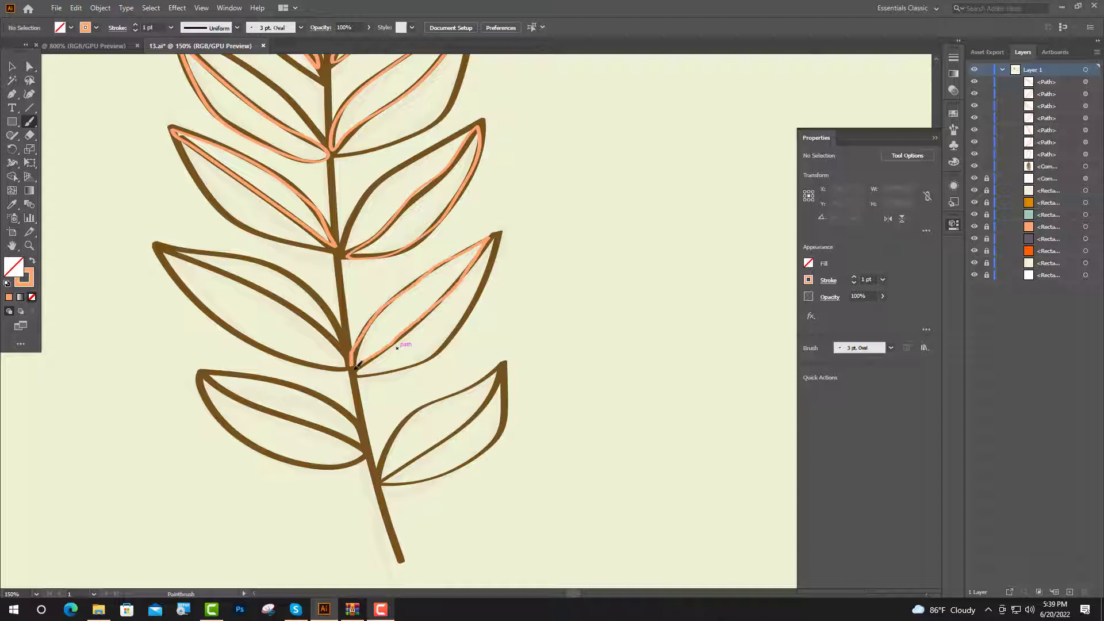
left_click_drag(355, 359, 355, 361)
scroll(350, 322, "down", 1)
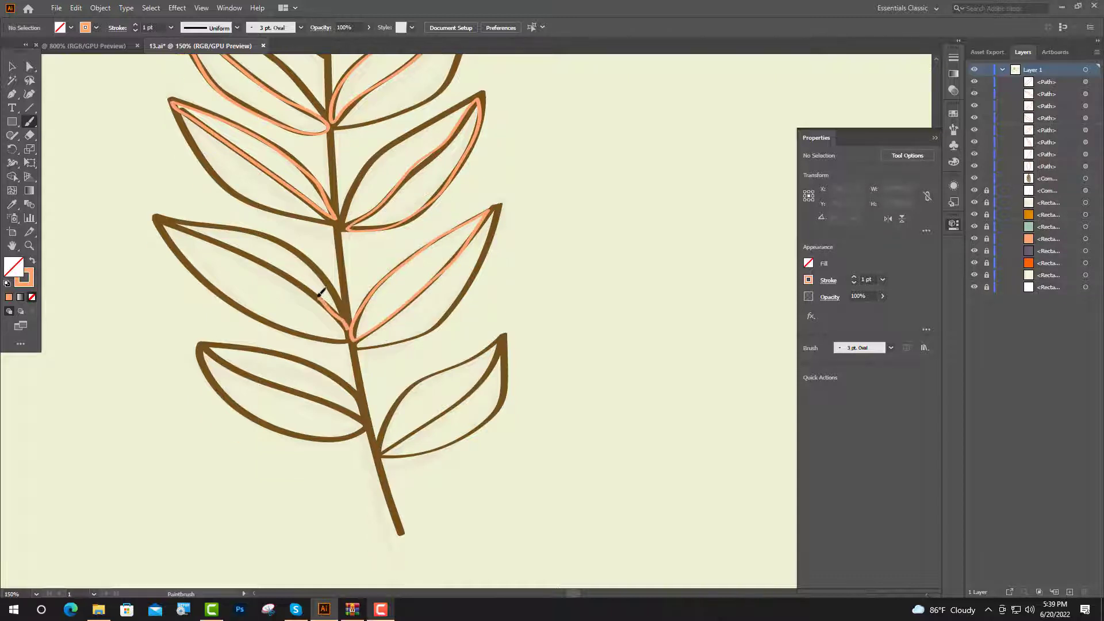
mouse_move(320, 294)
left_mouse_down()
mouse_move(167, 233)
mouse_move(229, 296)
mouse_move(270, 319)
mouse_move(344, 338)
mouse_move(352, 326)
left_mouse_up()
scroll(391, 380, "down", 2)
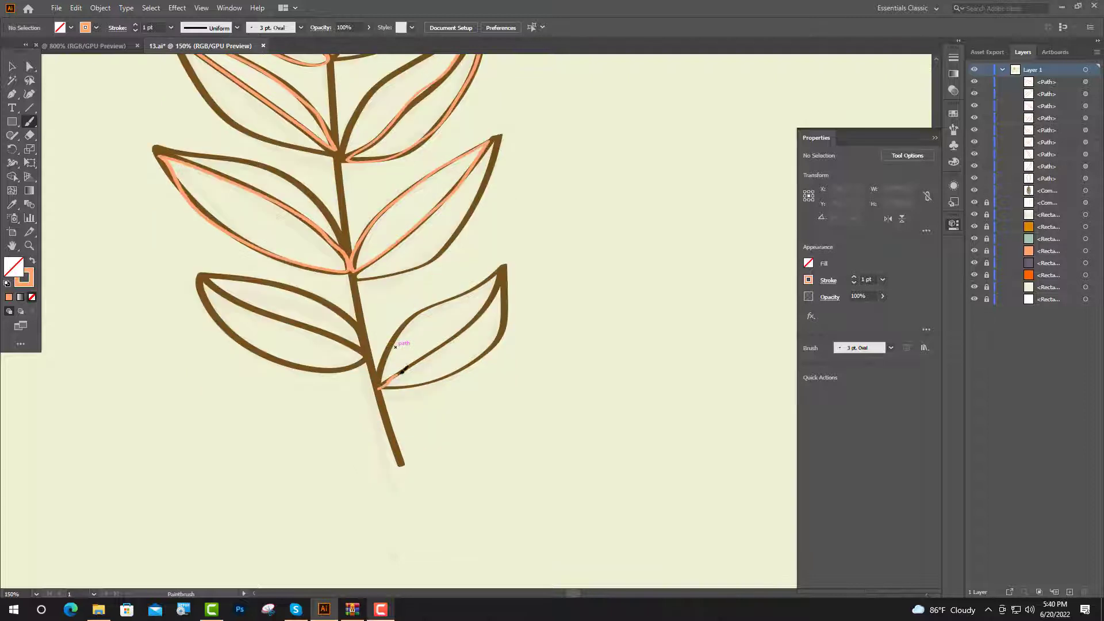
mouse_move(431, 352)
left_mouse_down()
mouse_move(457, 333)
mouse_move(423, 384)
mouse_move(386, 390)
left_mouse_up()
mouse_move(366, 338)
left_mouse_down()
mouse_move(328, 297)
mouse_move(249, 276)
mouse_move(363, 348)
left_mouse_up()
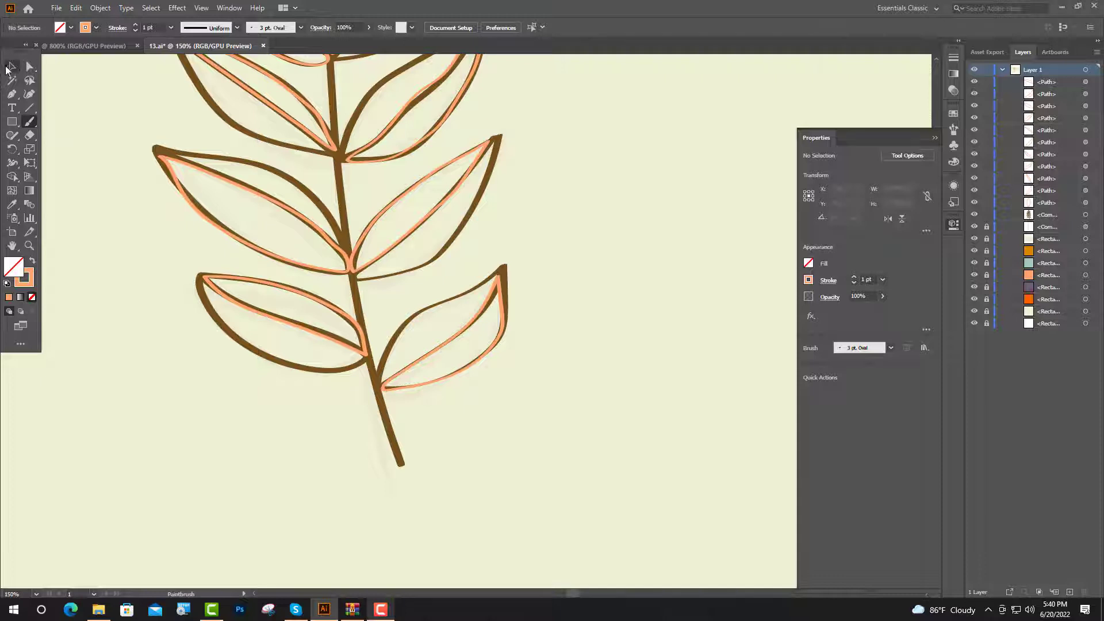
Select the peach leaf outlines and swap their stroke color to fill
left_click(7, 69)
left_click(458, 339)
left_click(358, 320, "shift")
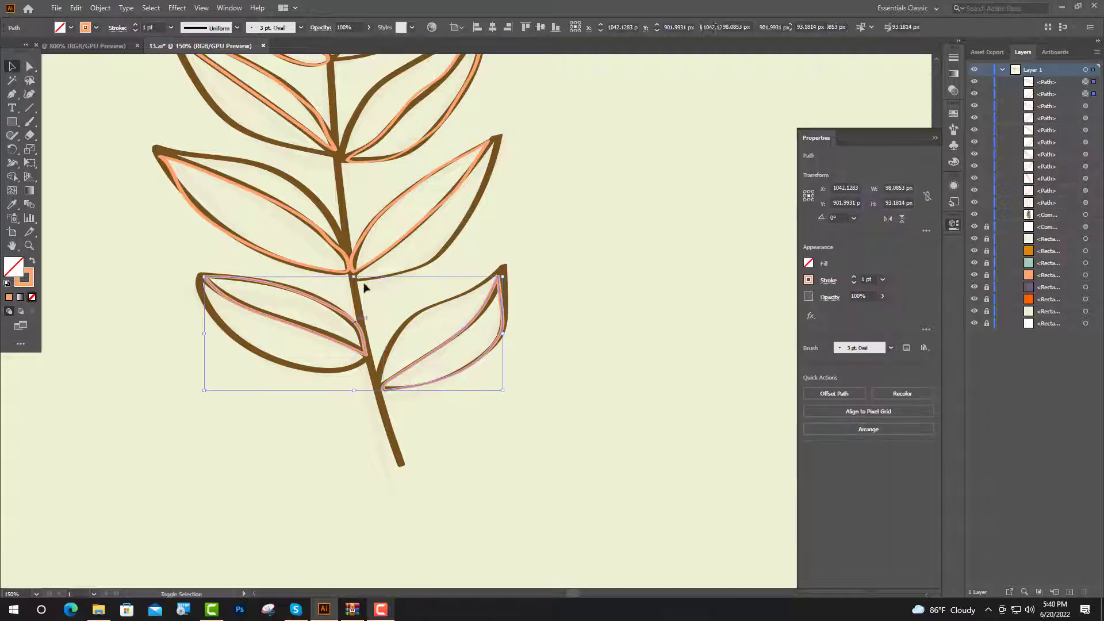
left_click(349, 268, "shift")
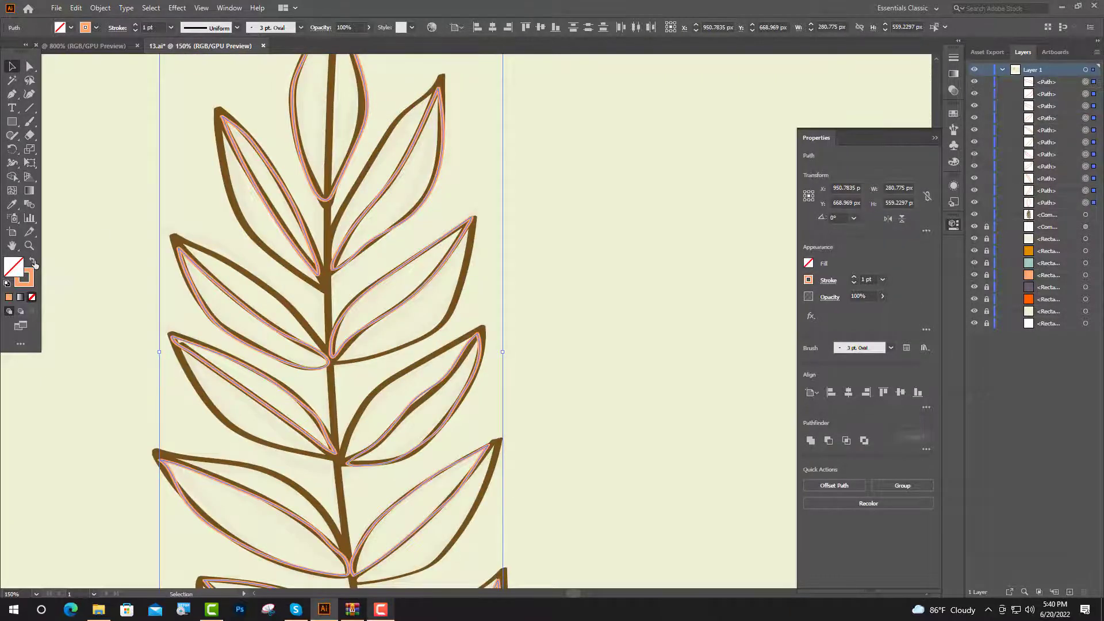
left_click(33, 262)
scroll(267, 342, "down", 2)
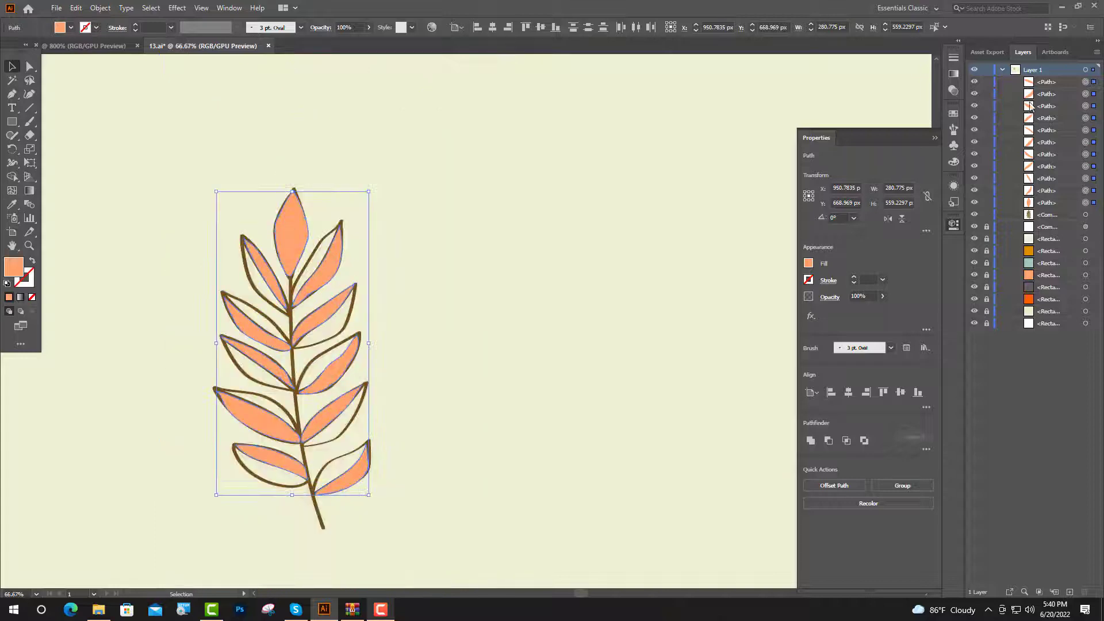
Send the peach fill paths behind the brown outlines and shrink the grouped branch slightly
left_click(1068, 85)
left_click(1074, 203, "shift")
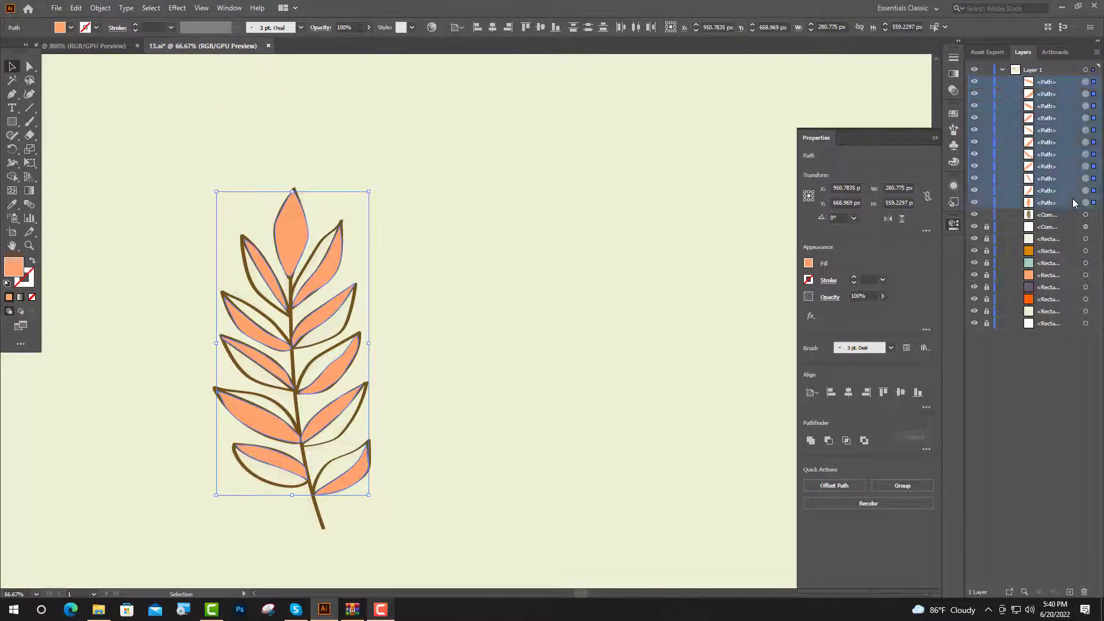
key("ctrl+bracketleft")
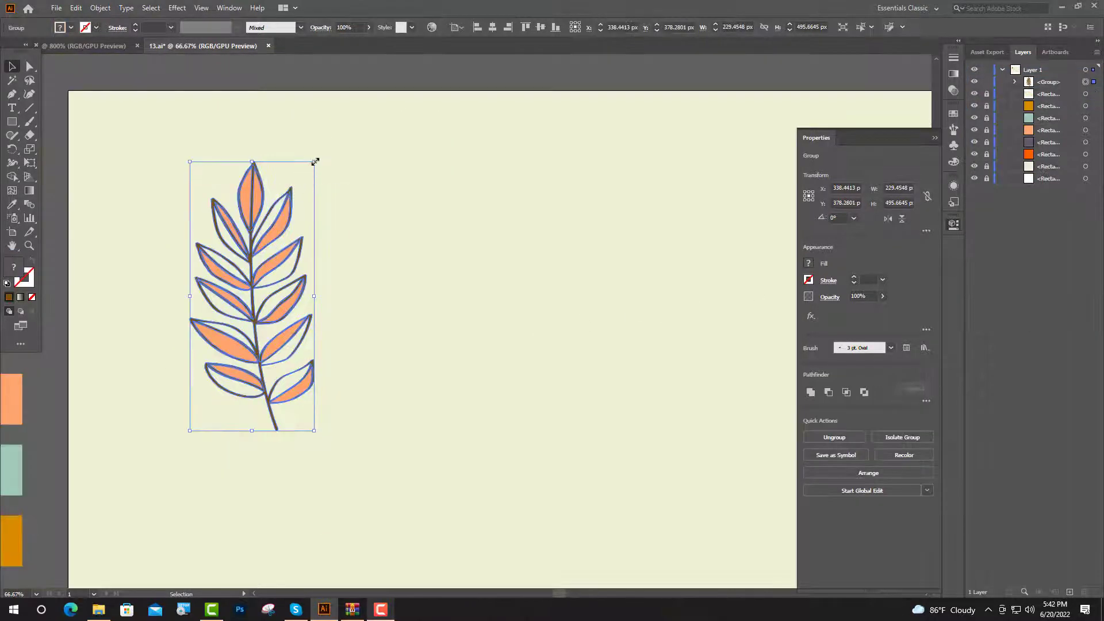
left_click_drag(313, 162, 282, 166)
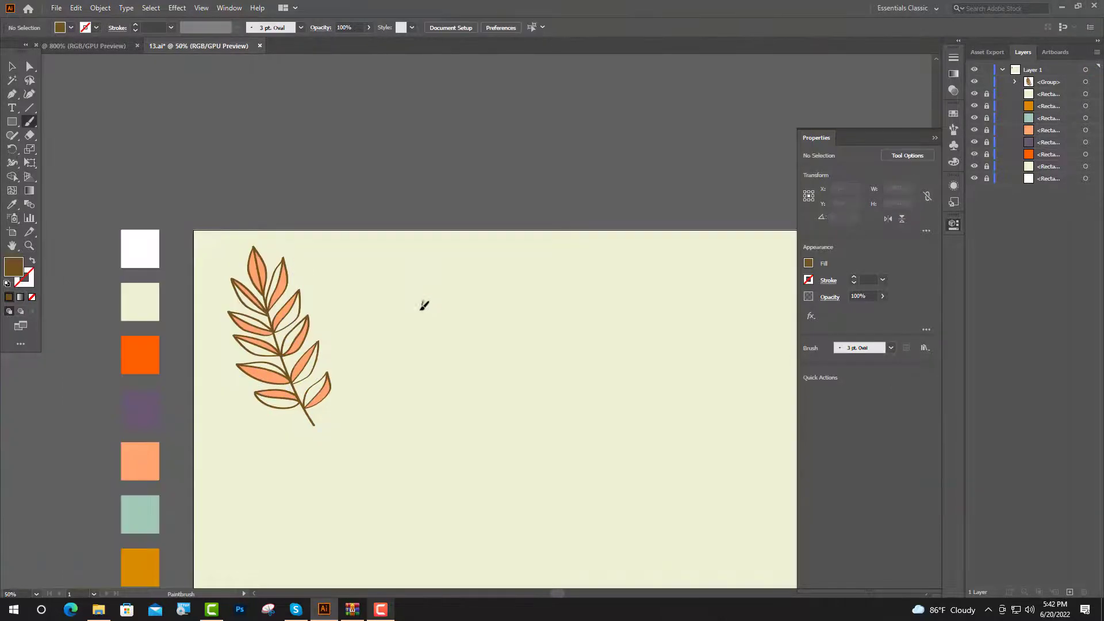
Paint a new brown stem with four side twigs branching off it using the Paintbrush
left_click_drag(424, 303, 403, 413)
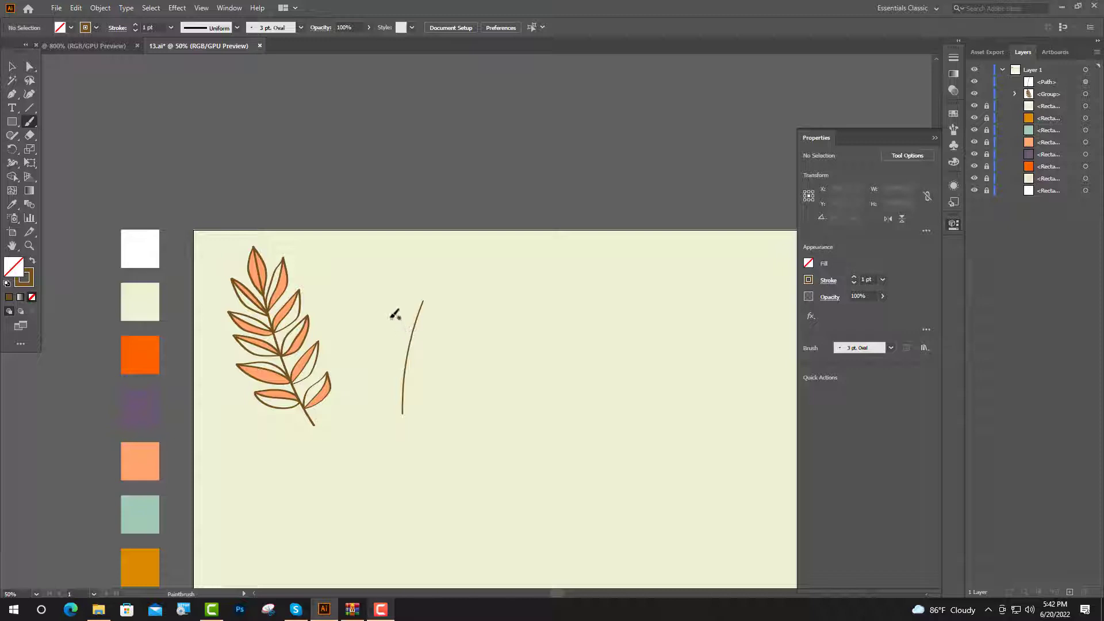
left_click_drag(387, 315, 407, 354)
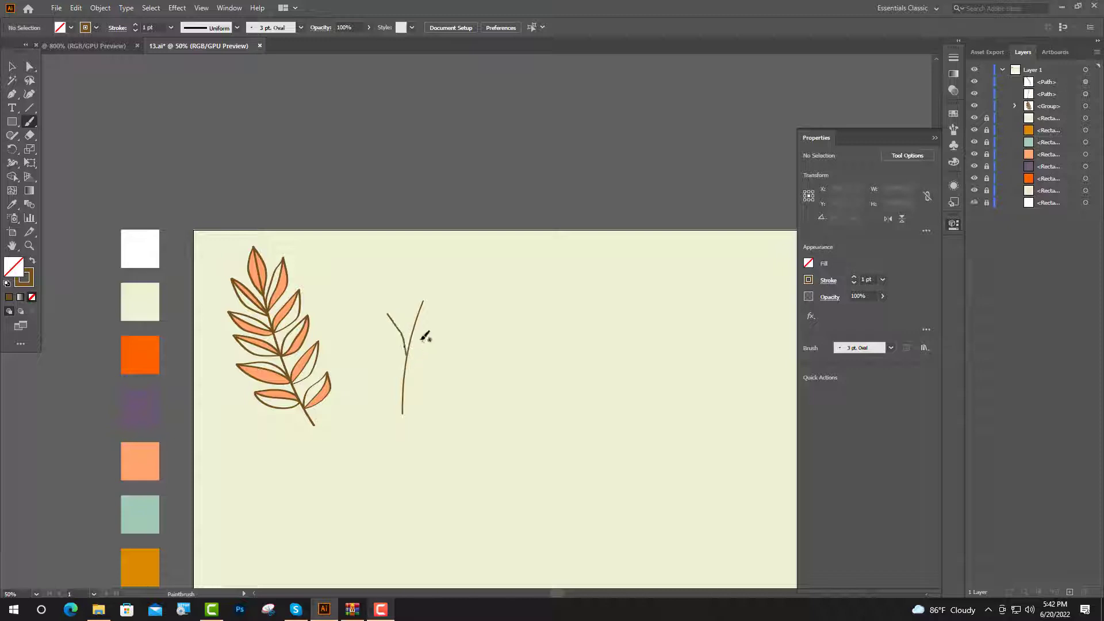
left_click_drag(434, 318, 447, 313)
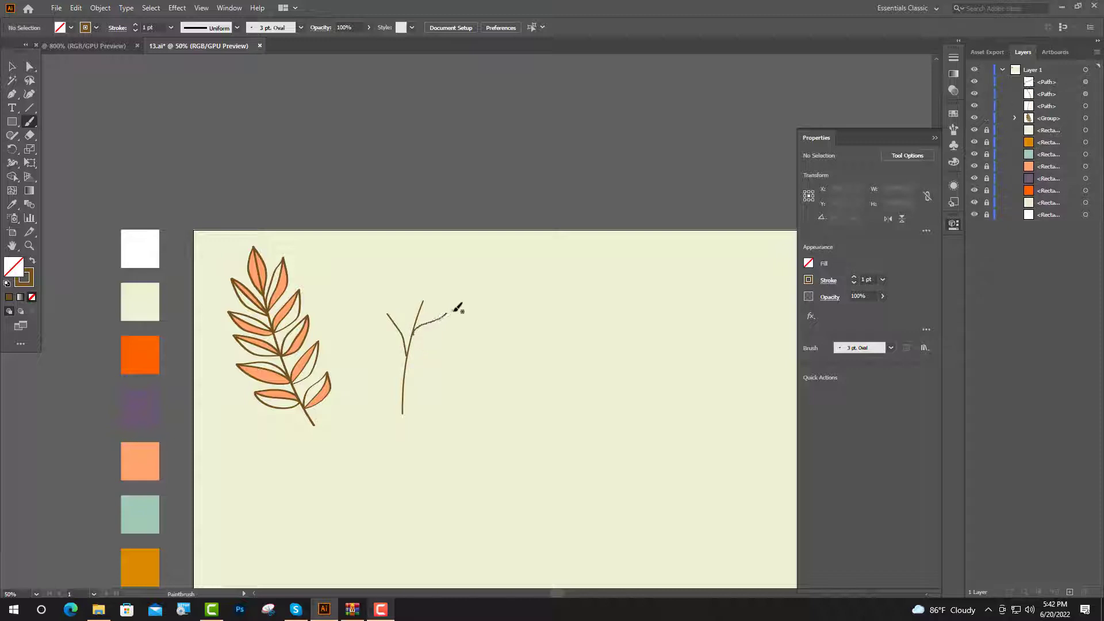
left_click_drag(406, 372, 440, 347)
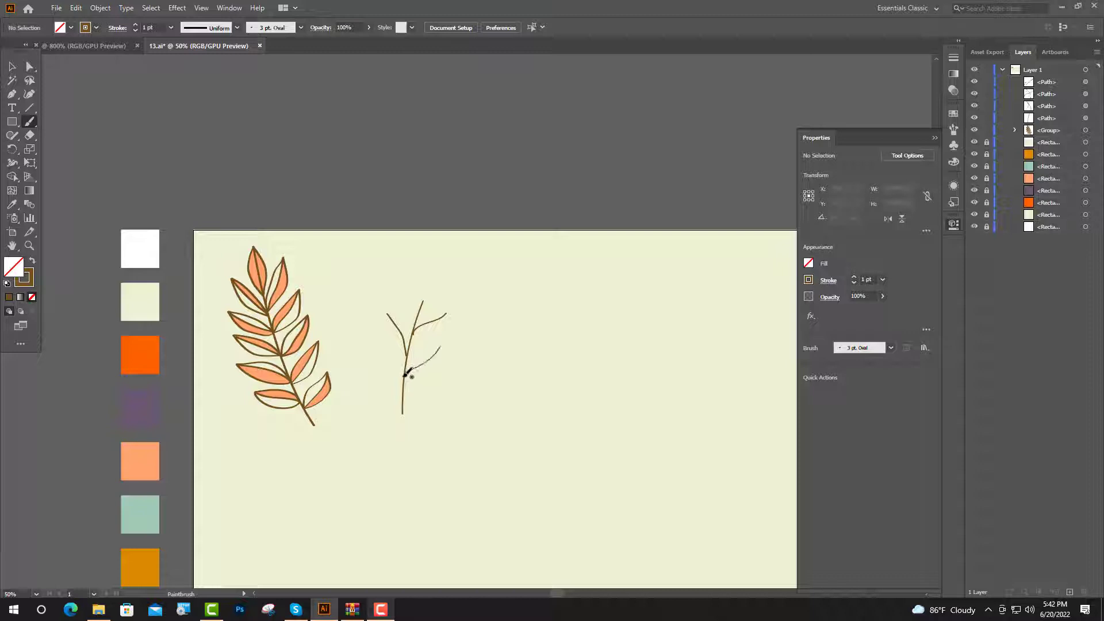
left_click_drag(402, 384, 383, 366)
left_click_drag(382, 366, 376, 352)
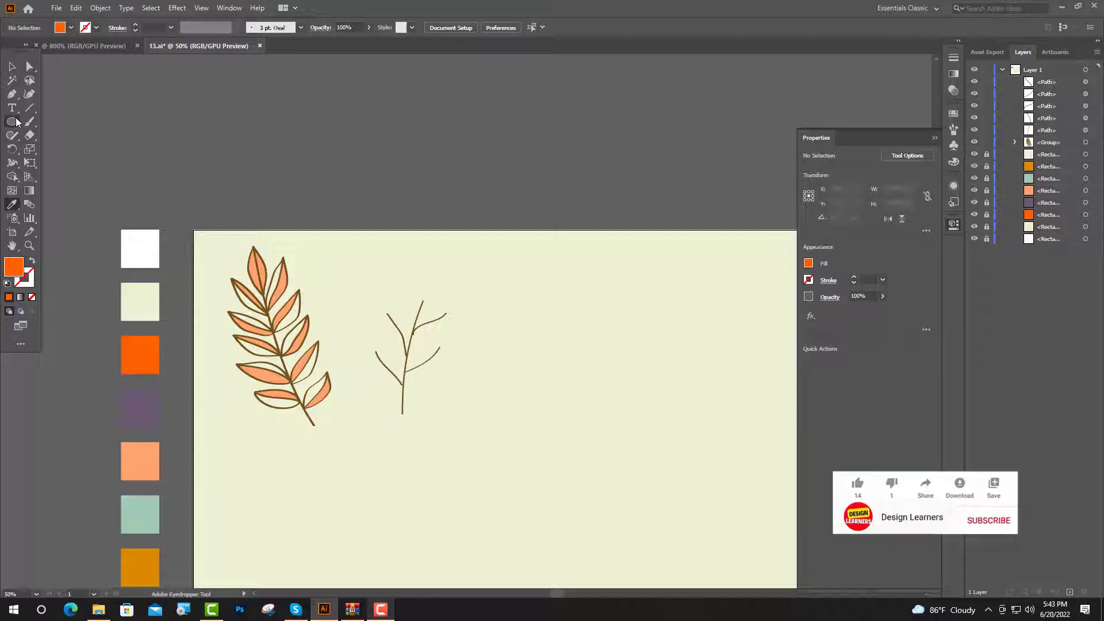
Draw an orange circle berry at the top of the stem and paint a white highlight shape on it
left_click(14, 121)
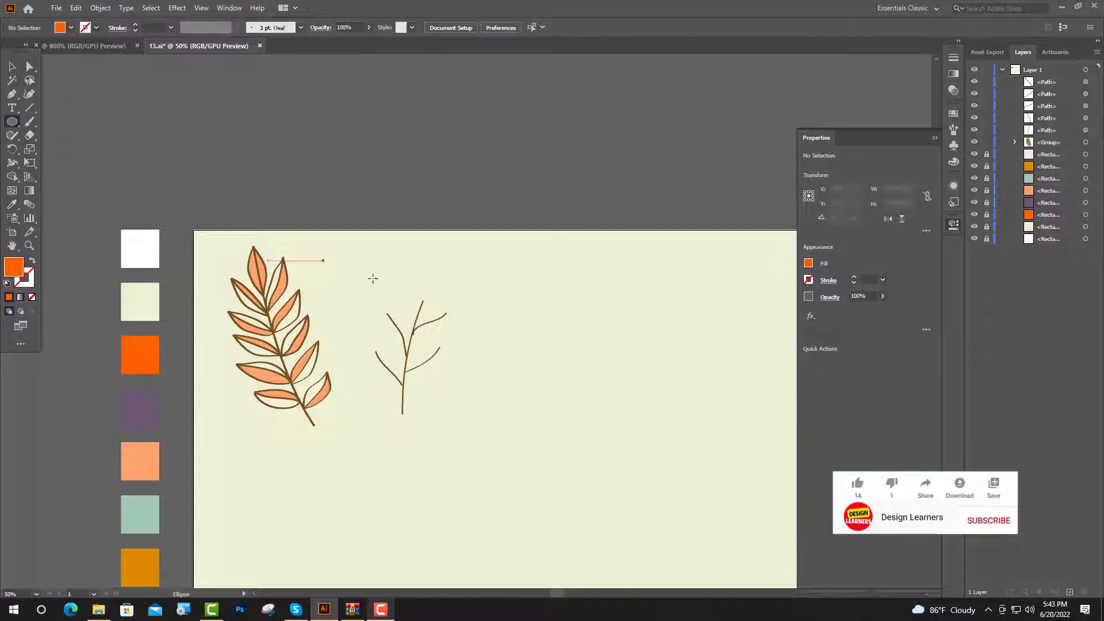
left_click_drag(401, 273, 422, 294)
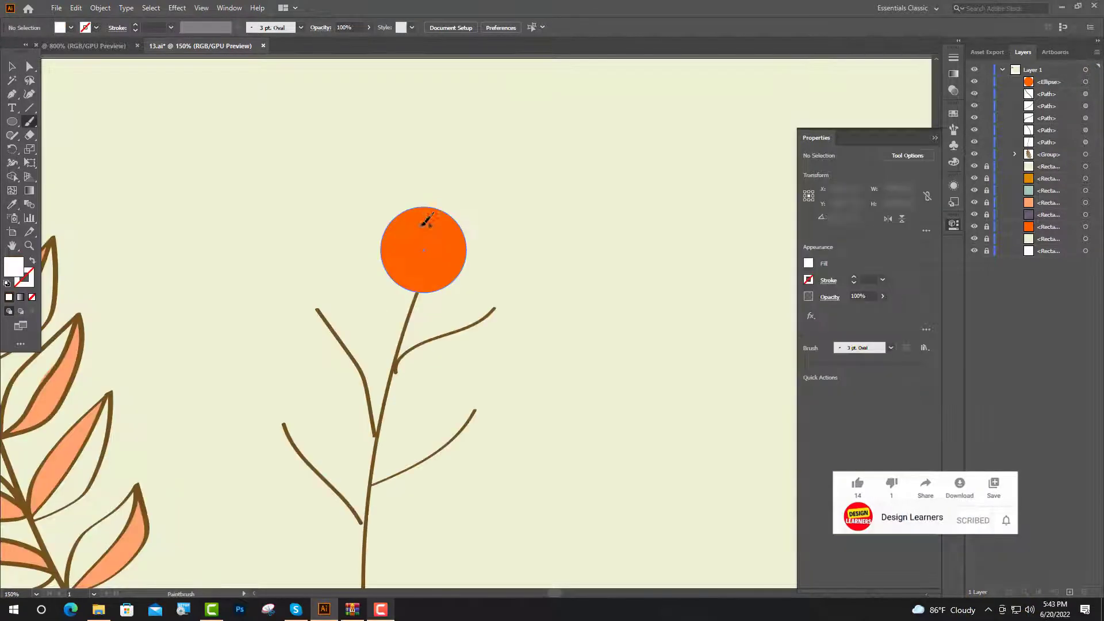
mouse_move(422, 224)
left_mouse_down()
mouse_move(433, 216)
mouse_move(444, 238)
mouse_move(425, 230)
mouse_move(430, 219)
left_mouse_up()
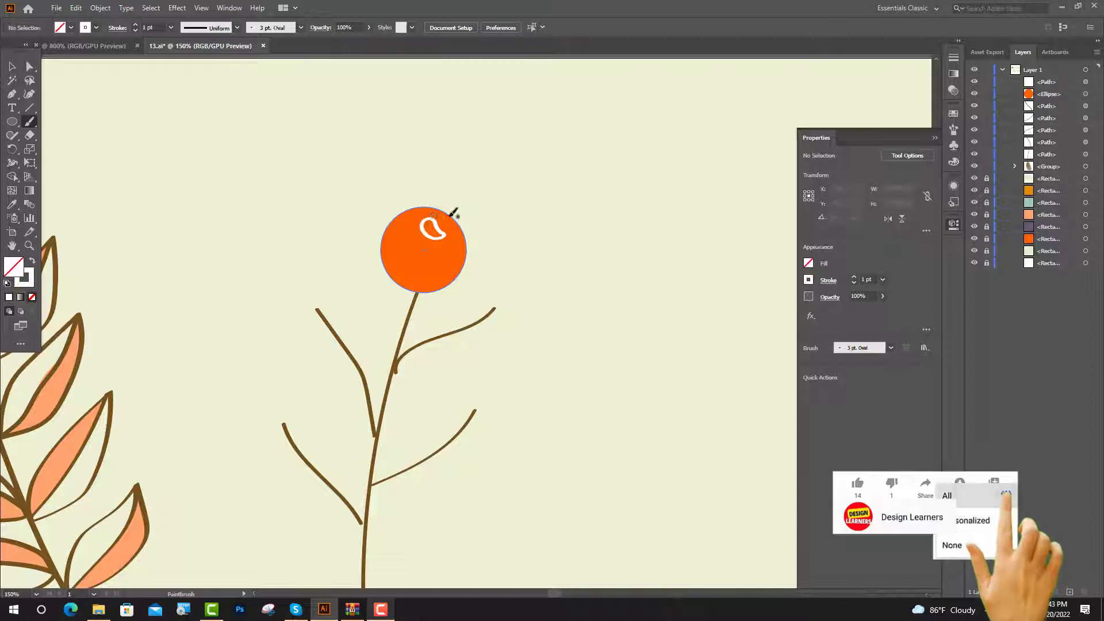
key("shift+x")
key("v")
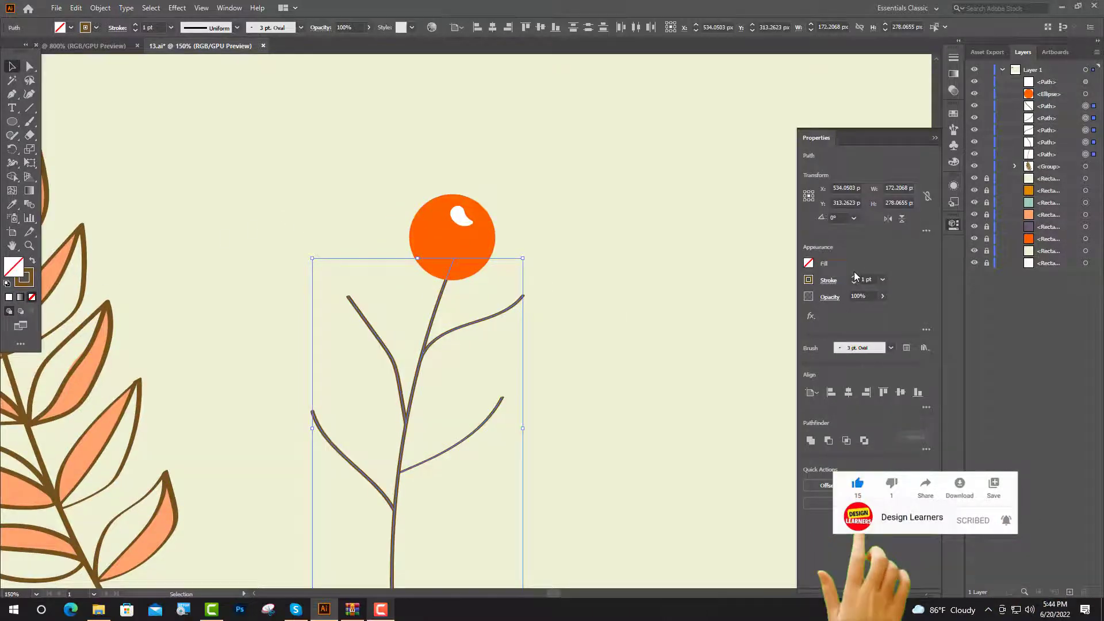
Increase the stroke weight of the stem and twigs to 3 pt
left_click(854, 278)
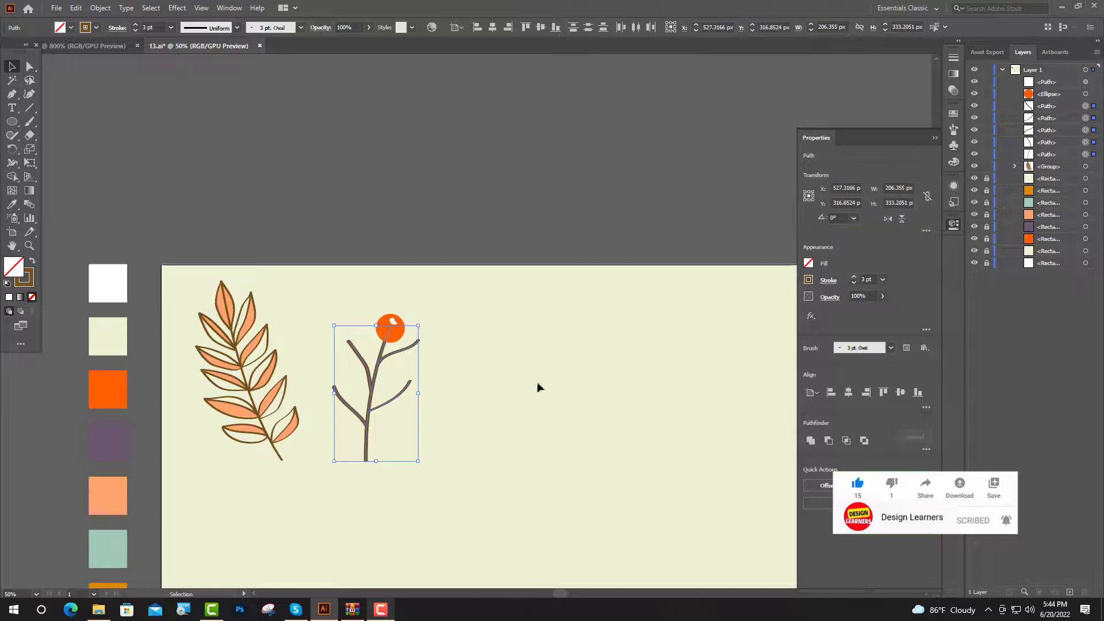
scroll(373, 376, "up", 2)
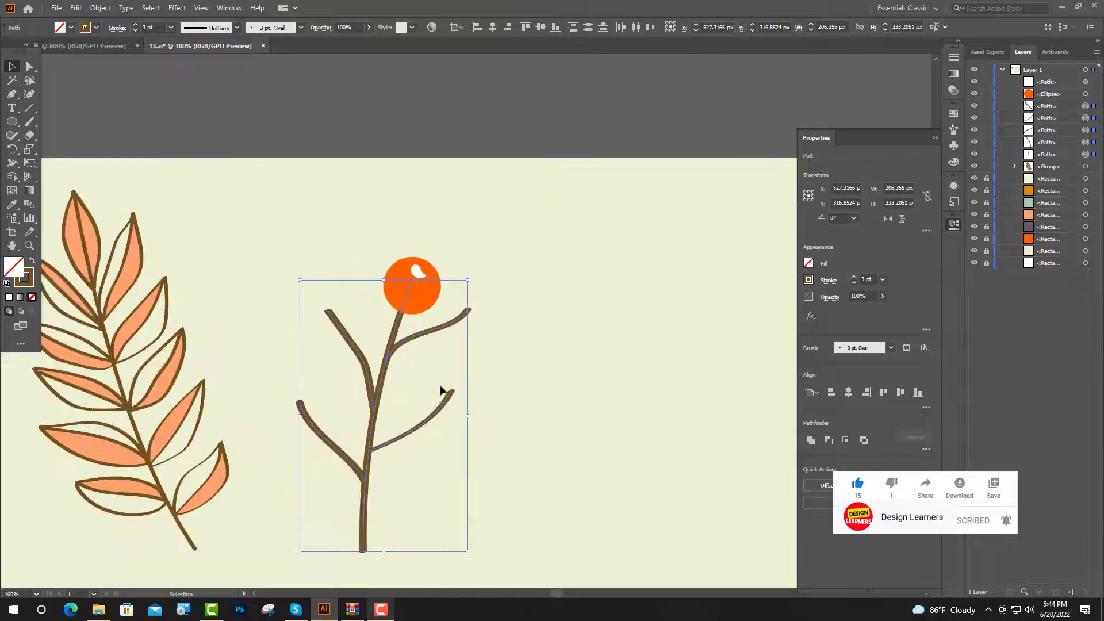
scroll(423, 398, "down", 1)
key("v")
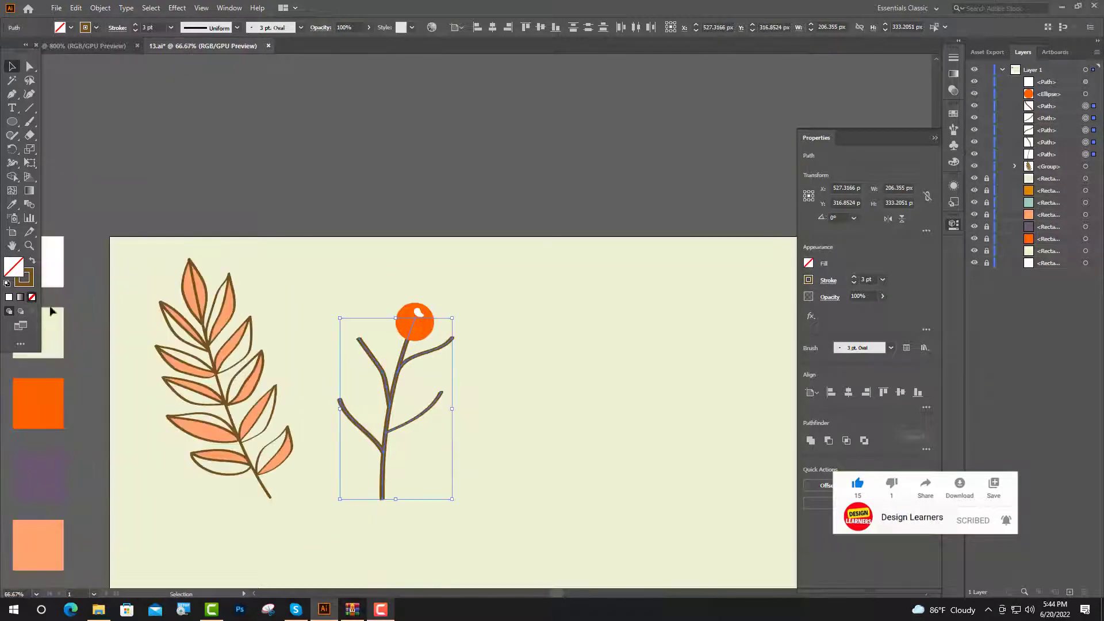
Expand the stem's appearance and unite its strokes into a single path
left_click(107, 8)
left_click(133, 155)
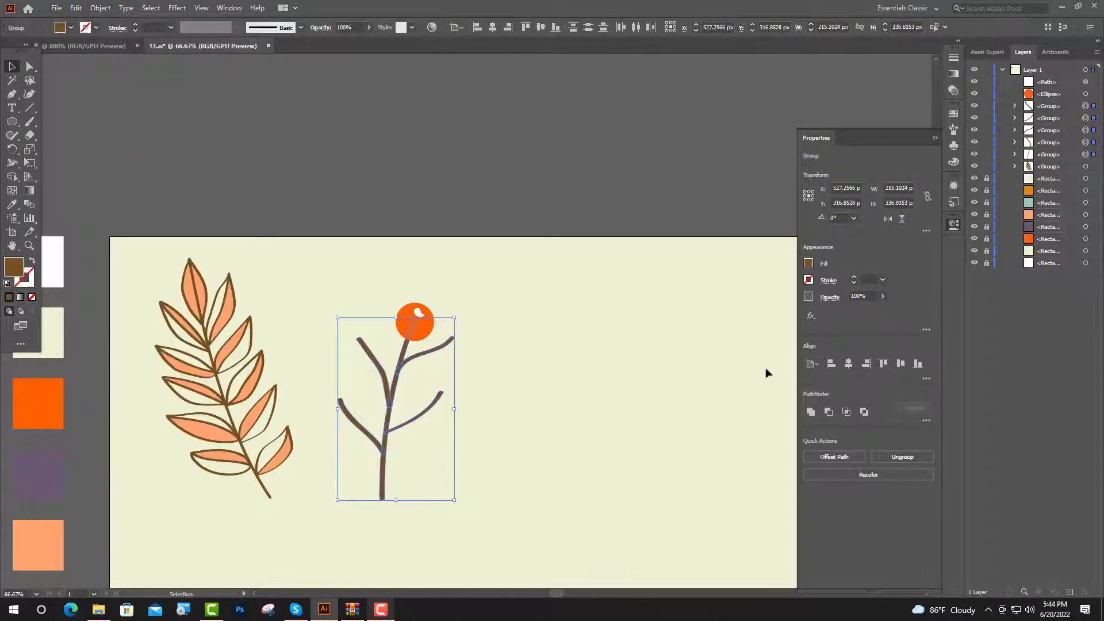
left_click(811, 411)
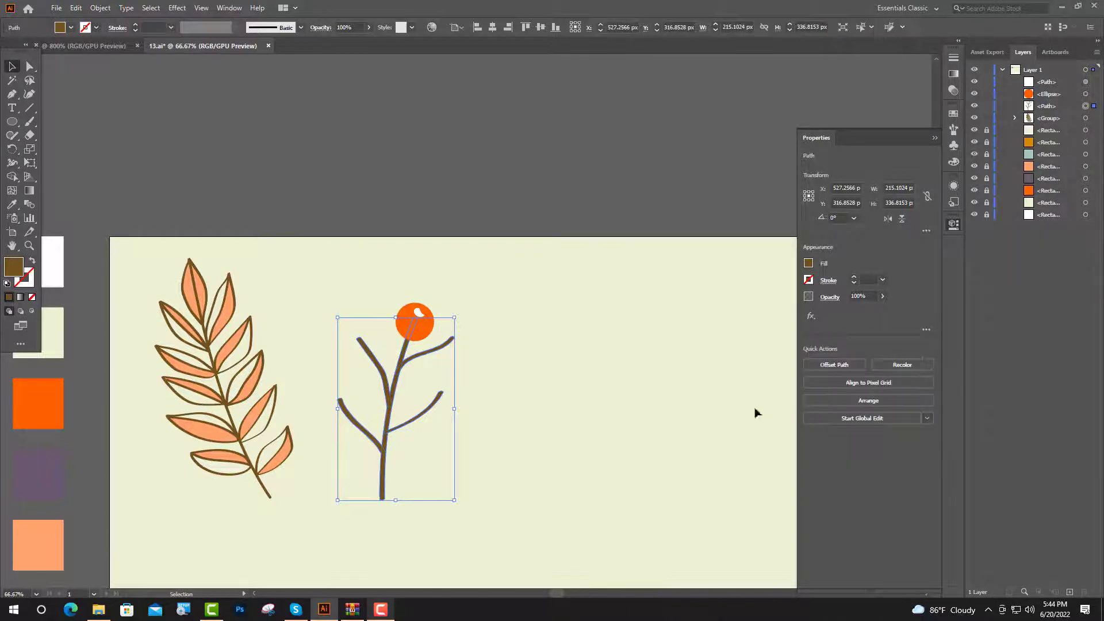
Duplicate the berry with its highlight onto the upper right twig tip
scroll(414, 374, "up", 3)
left_click_drag(429, 227, 547, 312)
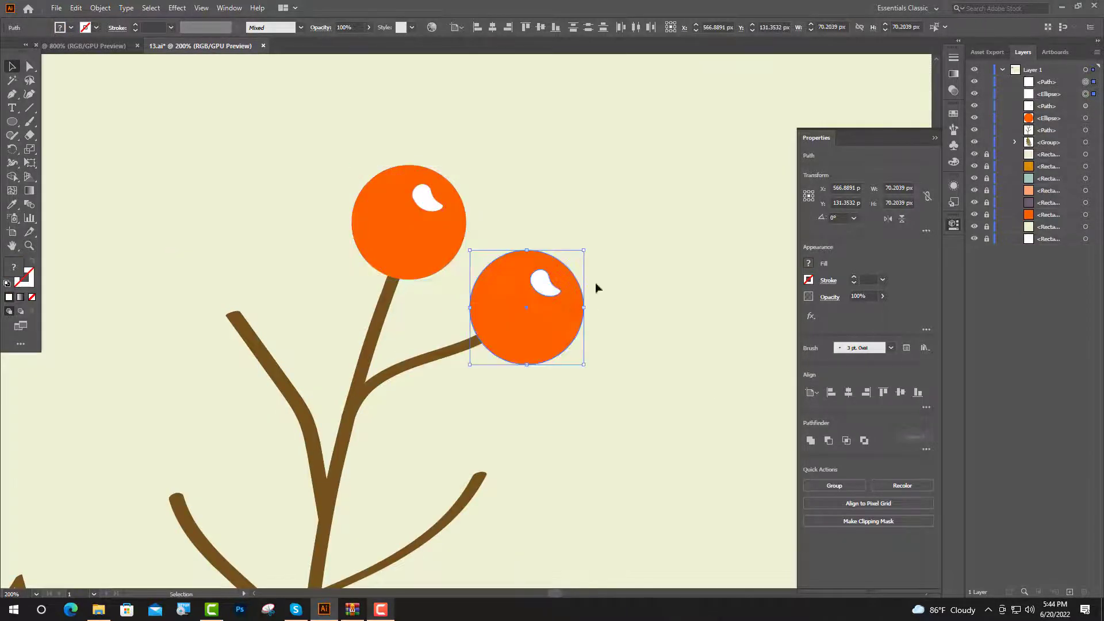
left_click_drag(589, 243, 619, 286)
left_click(591, 296)
left_click_drag(555, 296, 567, 311)
Duplicate and rotate more berries onto the remaining twig tips
left_click(376, 253)
left_click_drag(432, 231, 239, 317)
left_click_drag(210, 249, 215, 260)
left_click_drag(501, 277, 485, 385)
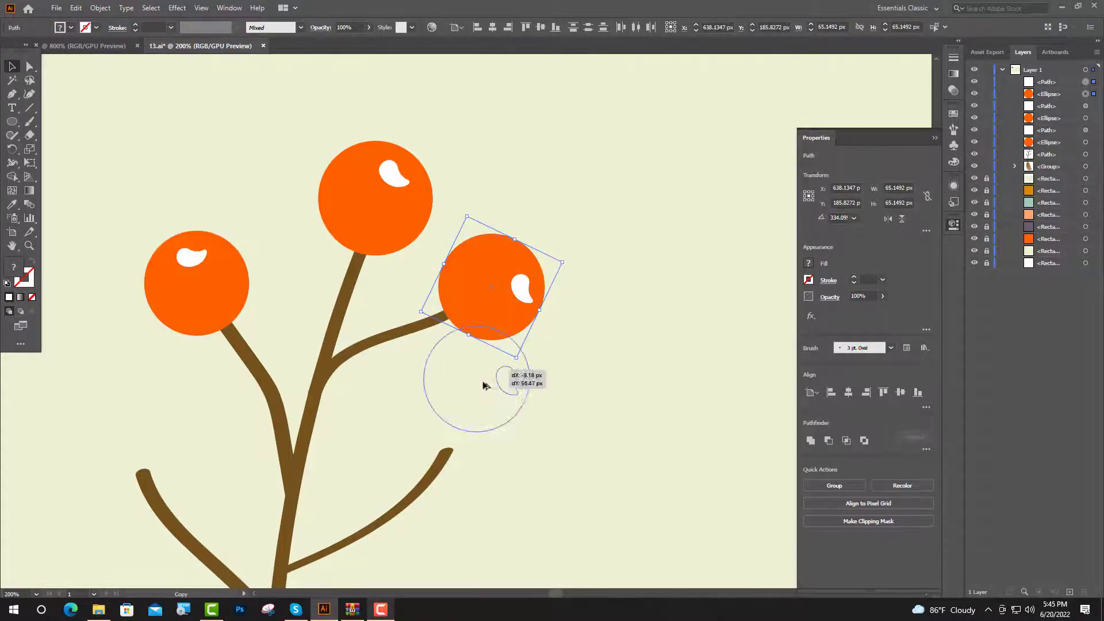
left_click_drag(485, 385, 455, 451)
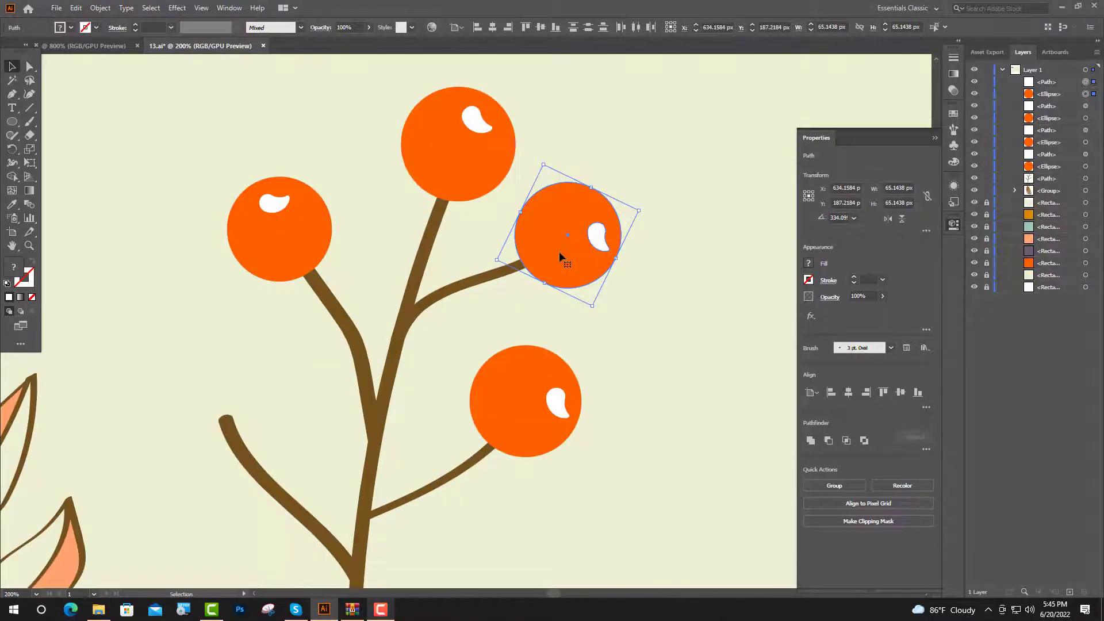
left_click_drag(559, 251, 240, 466)
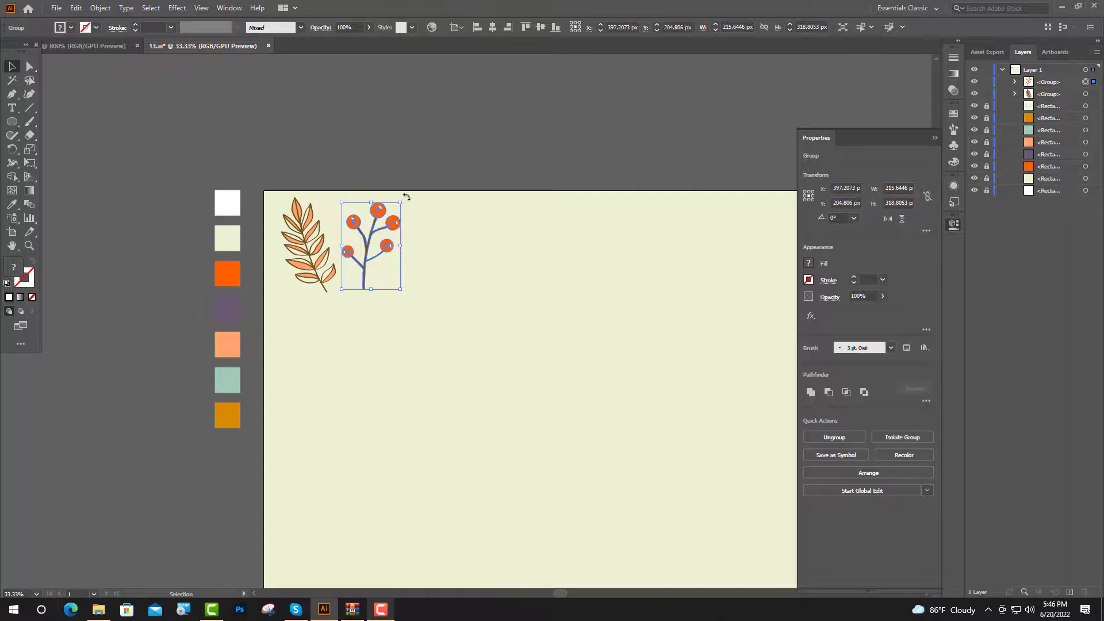
left_click_drag(406, 194, 416, 320)
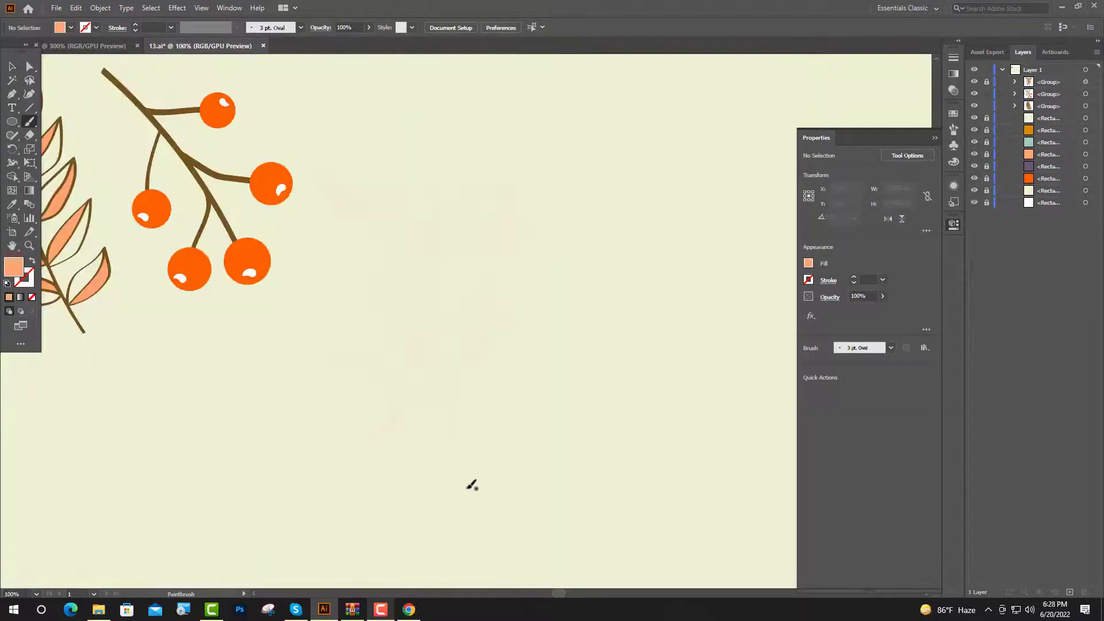
Paint a new long stem and recolor it with the brown outline color using the Eyedropper
left_click_drag(455, 377, 374, 185)
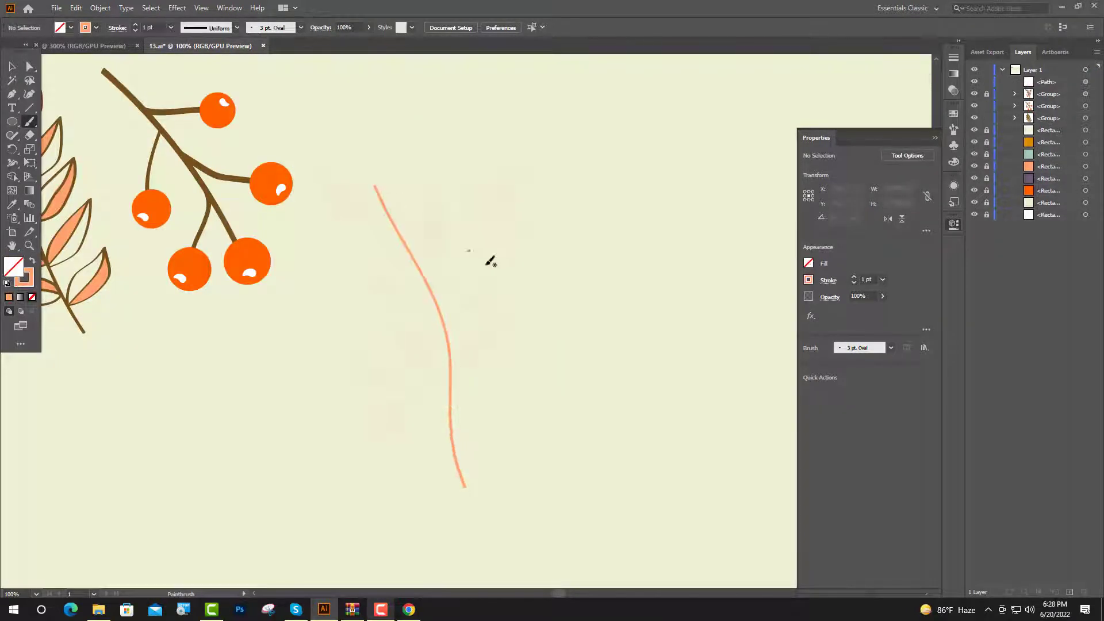
key("i")
left_click(194, 166)
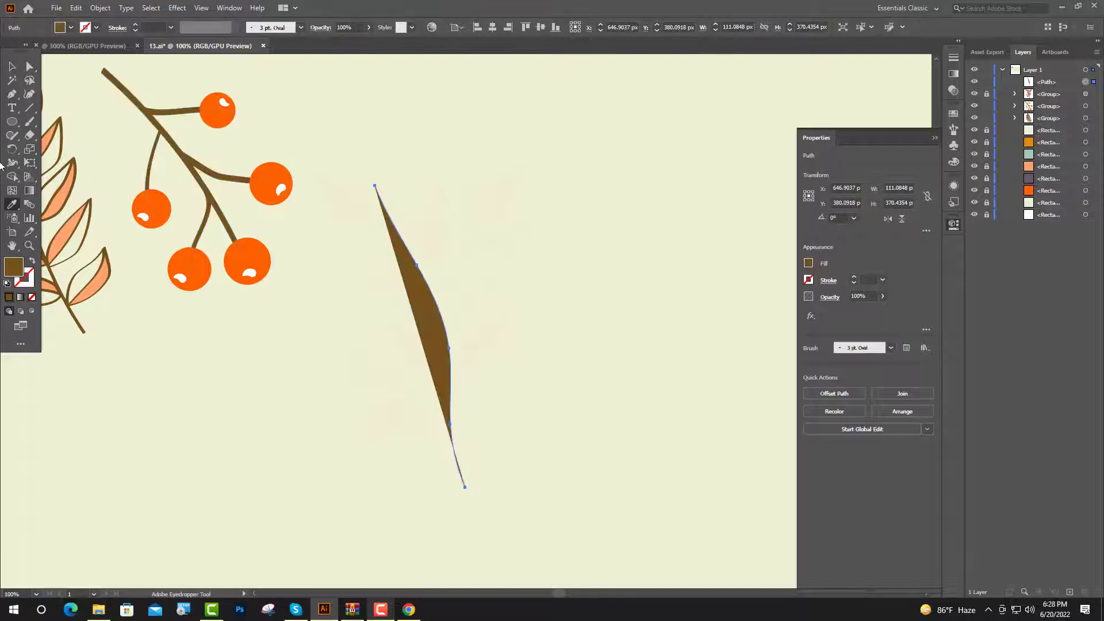
key("v")
left_click(32, 261)
left_click(299, 424)
key("b")
Paint several twigs branching off the upper part of the new stem
scroll(430, 358, "up", 1)
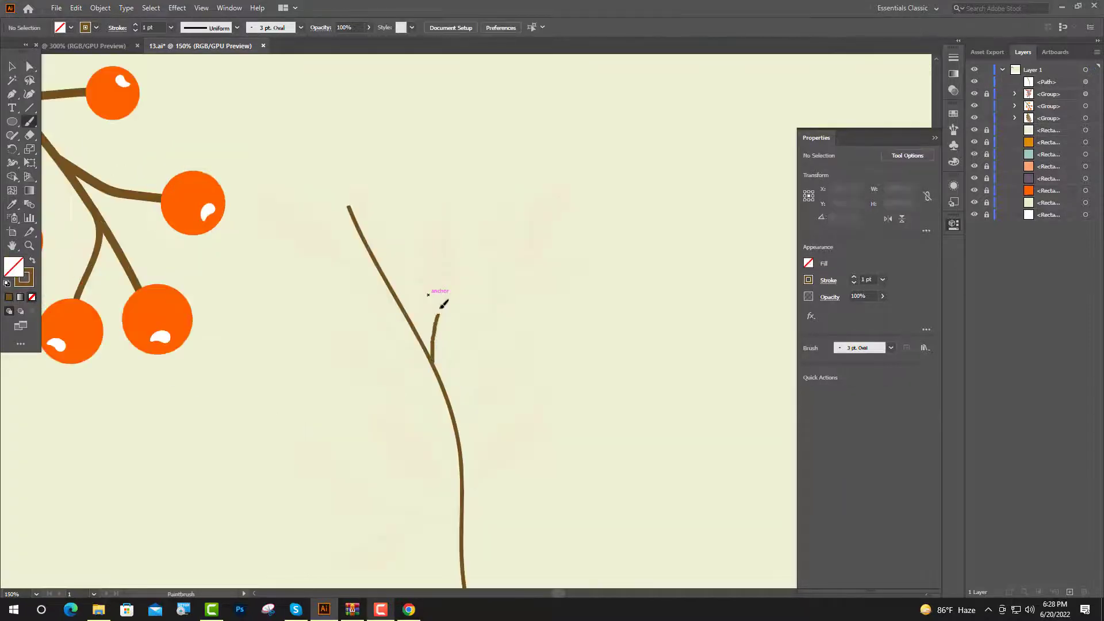
left_click_drag(439, 310, 444, 233)
mouse_move(471, 320)
left_mouse_down()
mouse_move(552, 205)
mouse_move(506, 224)
left_mouse_up()
left_click_drag(507, 288, 583, 258)
scroll(465, 358, "down", 1)
left_click_drag(511, 311, 511, 312)
left_click_drag(464, 444, 485, 409)
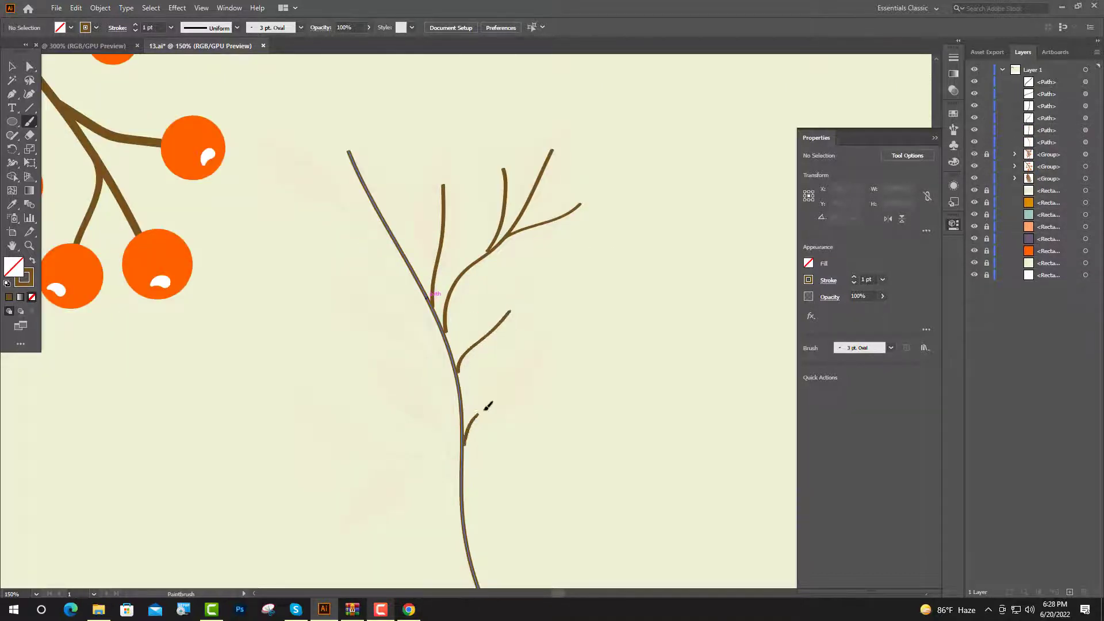
left_click_drag(541, 355, 539, 353)
mouse_move(432, 352)
left_mouse_down()
mouse_move(347, 293)
mouse_move(279, 198)
left_mouse_up()
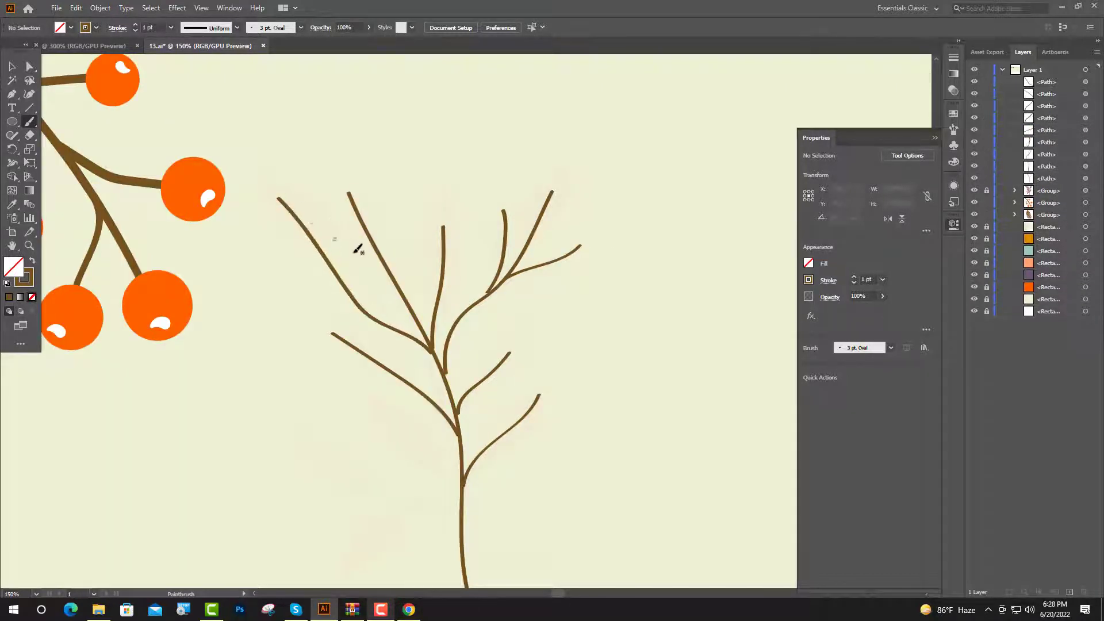
Paint additional twigs branching off the lower part of the stem
scroll(422, 341, "up", 2)
scroll(463, 394, "up", 1)
scroll(461, 402, "down", 4)
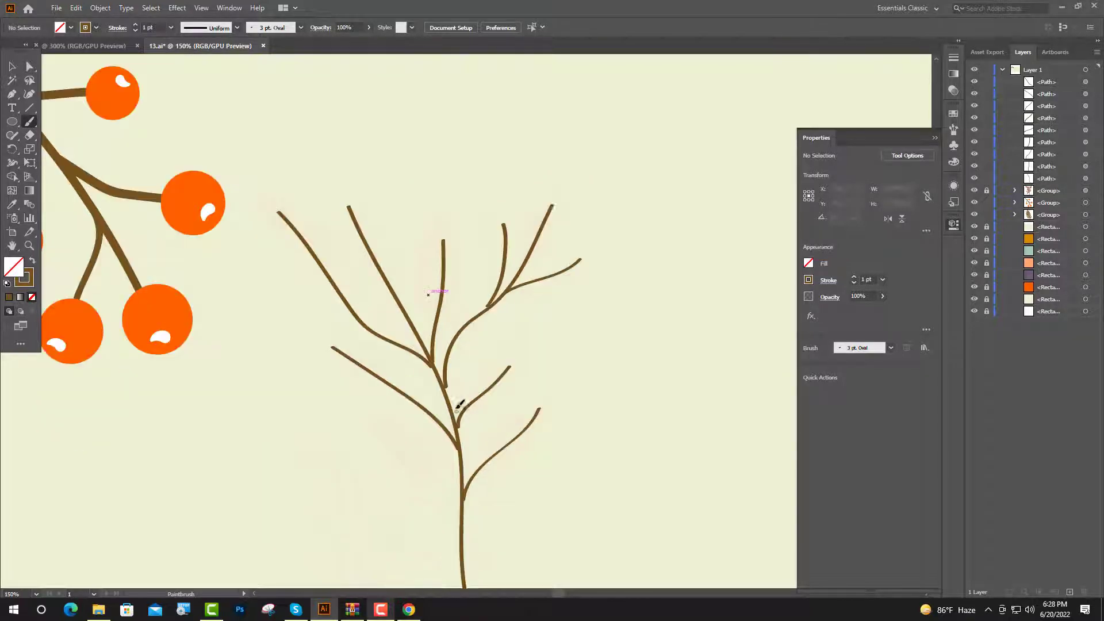
mouse_move(459, 380)
left_mouse_down()
mouse_move(424, 316)
mouse_move(375, 279)
left_mouse_up()
left_click_drag(459, 393, 305, 321)
left_click_drag(354, 393, 351, 394)
Paint leaf outlines around the twigs at the top of the branch
scroll(426, 374, "up", 4)
scroll(381, 340, "up", 2)
left_click_drag(426, 448, 409, 436)
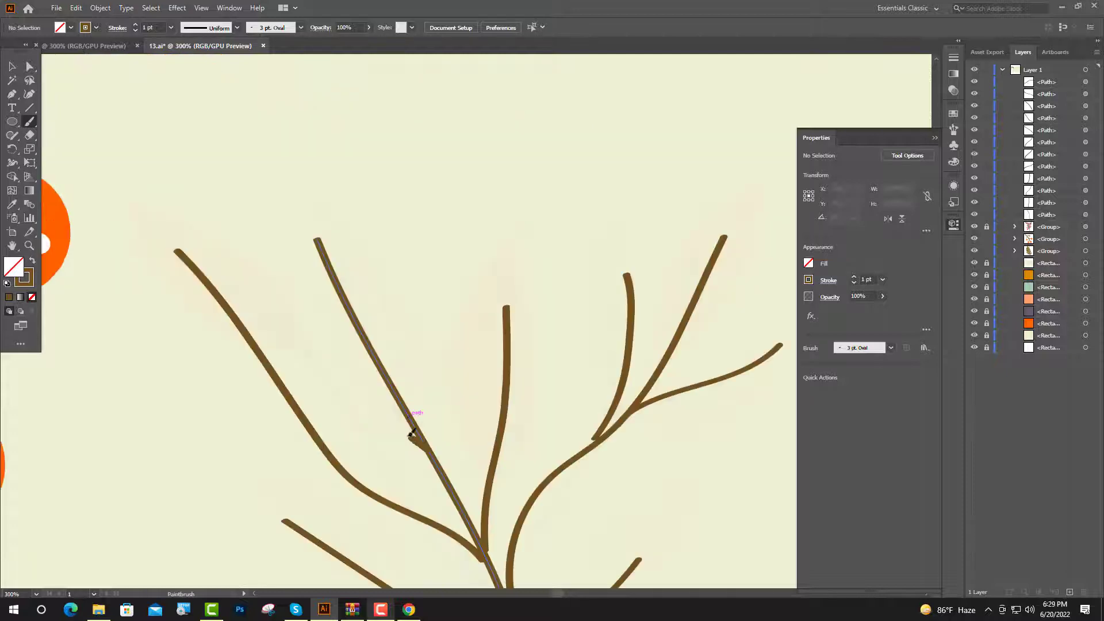
mouse_move(363, 396)
left_mouse_down()
mouse_move(318, 290)
mouse_move(438, 402)
left_mouse_up()
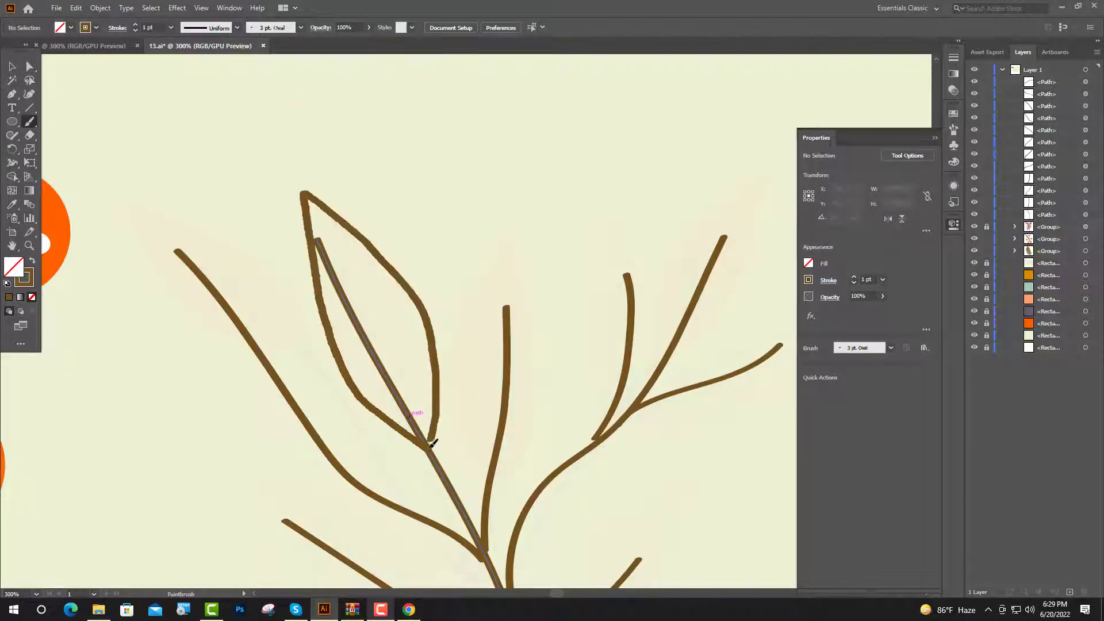
left_click_drag(432, 443, 431, 444)
mouse_move(486, 499)
left_mouse_down()
mouse_move(451, 374)
mouse_move(505, 233)
mouse_move(486, 503)
left_mouse_up()
scroll(517, 471, "up", 1)
mouse_move(612, 444)
left_mouse_down()
mouse_move(602, 369)
mouse_move(627, 225)
mouse_move(647, 281)
mouse_move(614, 440)
mouse_move(665, 388)
mouse_move(690, 313)
left_mouse_up()
scroll(705, 445, "up", 1)
mouse_move(725, 271)
left_mouse_down()
mouse_move(666, 456)
mouse_move(506, 430)
mouse_move(582, 370)
mouse_move(624, 354)
left_mouse_up()
scroll(562, 402, "left", 5)
scroll(562, 402, "down", 3)
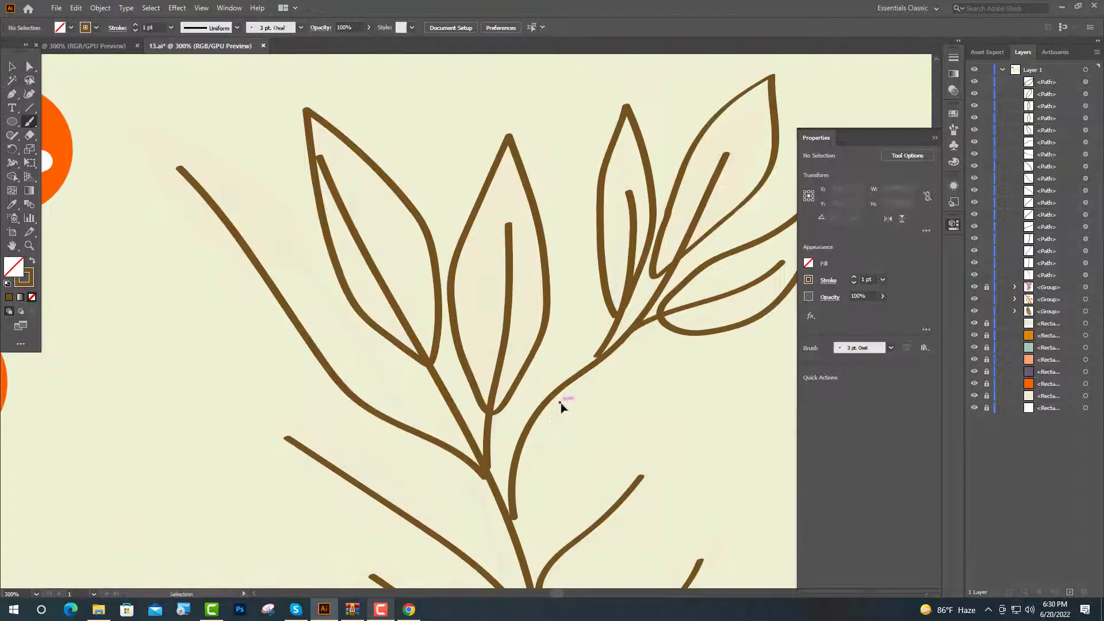
Paint leaf outlines around the twigs on the lower part of the branch
mouse_move(281, 308)
left_mouse_down()
mouse_move(217, 172)
mouse_move(282, 331)
left_mouse_up()
key("ctrl+minus")
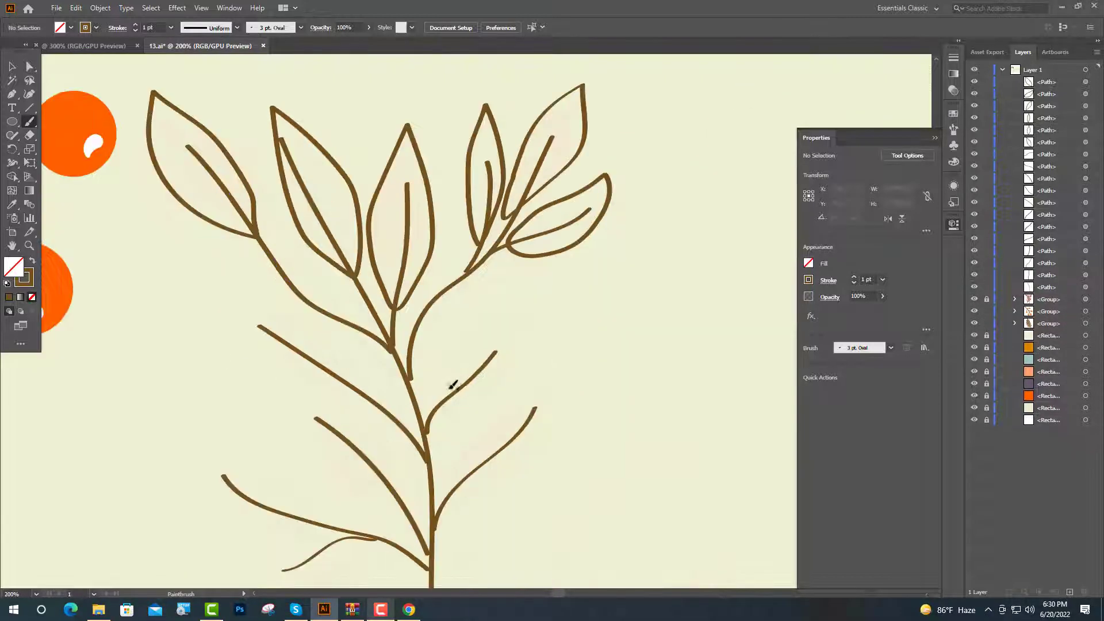
mouse_move(454, 365)
left_mouse_down()
mouse_move(517, 295)
mouse_move(440, 399)
left_mouse_up()
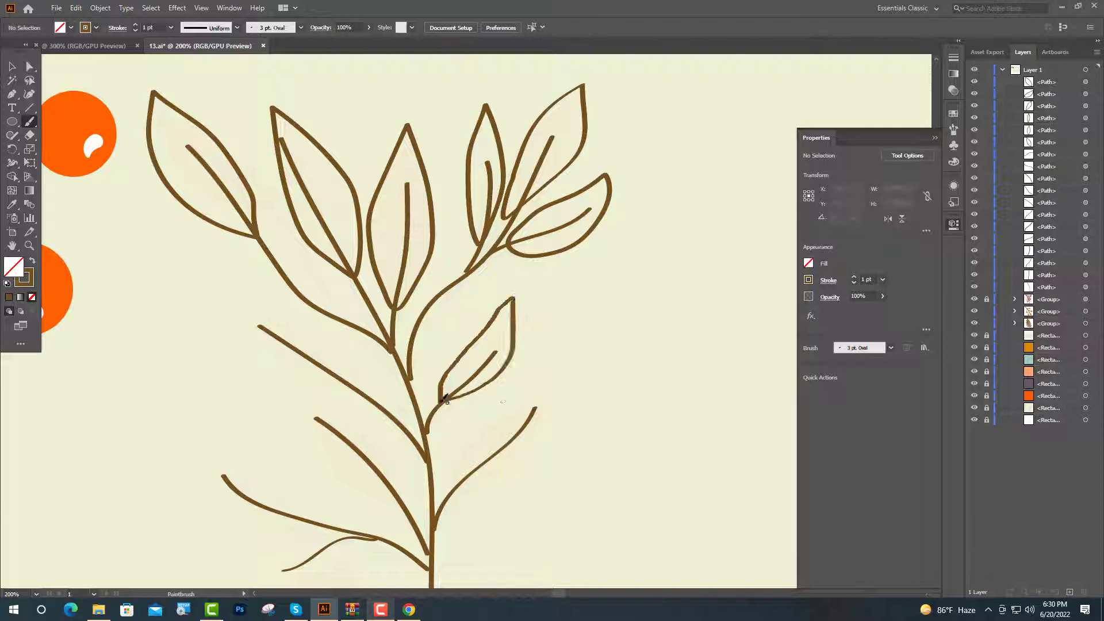
scroll(543, 359, "down", 3)
scroll(502, 409, "up", 1)
mouse_move(413, 446)
left_mouse_down()
mouse_move(454, 364)
mouse_move(591, 257)
mouse_move(424, 458)
mouse_move(418, 442)
left_mouse_up()
scroll(594, 347, "down", 5)
scroll(594, 348, "left", 2)
mouse_move(399, 325)
left_mouse_down()
mouse_move(358, 232)
mouse_move(323, 202)
mouse_move(260, 219)
mouse_move(335, 306)
mouse_move(402, 327)
left_mouse_up()
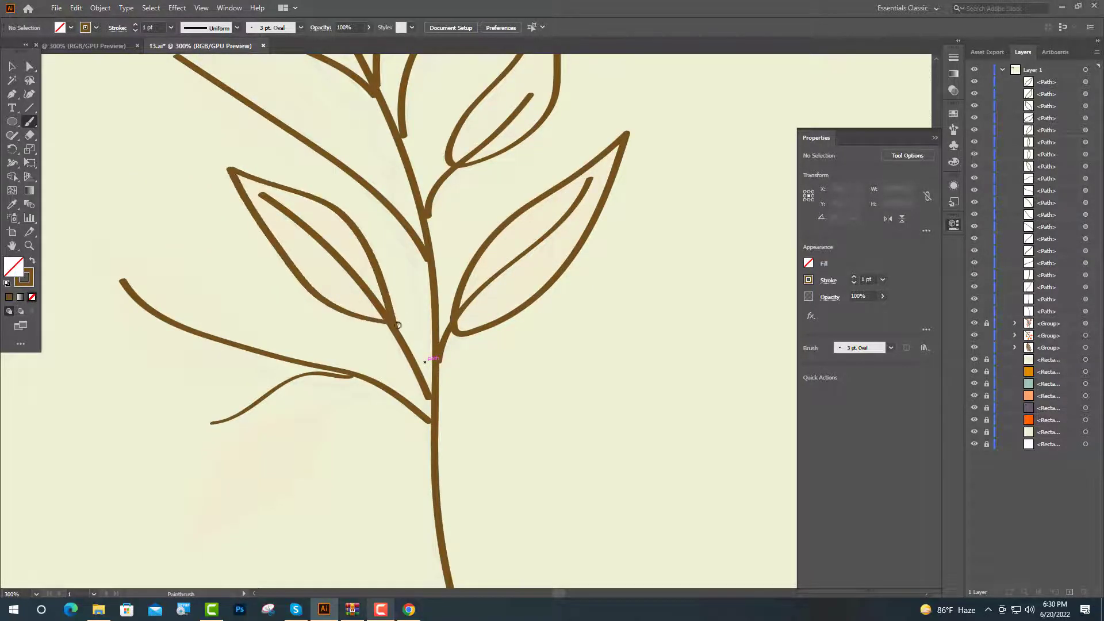
scroll(402, 327, "down", 3)
mouse_move(264, 267)
left_mouse_down()
mouse_move(247, 230)
mouse_move(209, 197)
mouse_move(86, 150)
mouse_move(262, 276)
mouse_move(267, 233)
mouse_move(233, 233)
mouse_move(193, 255)
mouse_move(280, 232)
left_mouse_up()
scroll(328, 266, "down", 3)
Select all the leaf outline paths on the new branch
key("v")
key("ctrl+1")
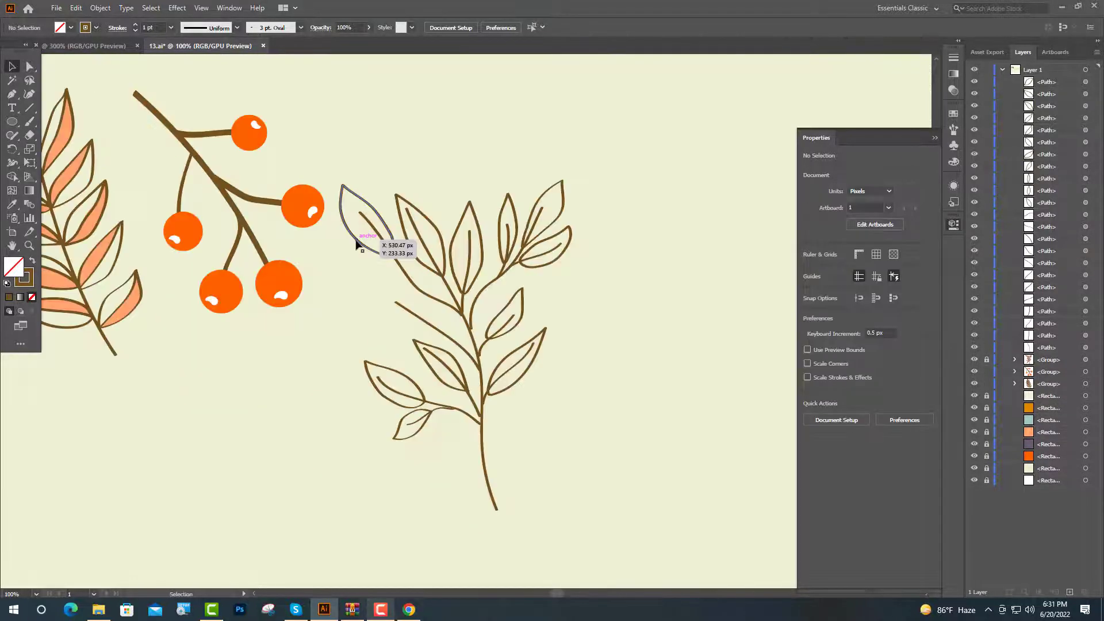
left_click(355, 240)
left_click(442, 231, "shift")
left_click(482, 243, "shift")
left_click(516, 231, "shift")
left_click(542, 233, "shift")
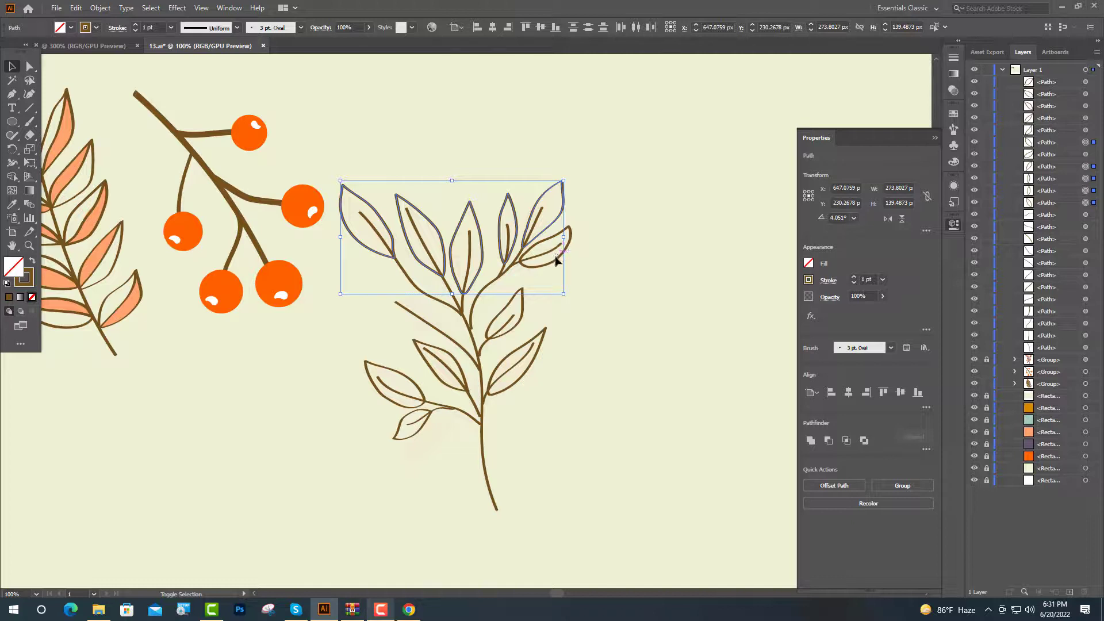
left_click(556, 260, "shift")
left_click(521, 305, "shift")
left_click(533, 362, "shift")
left_click(463, 387, "shift")
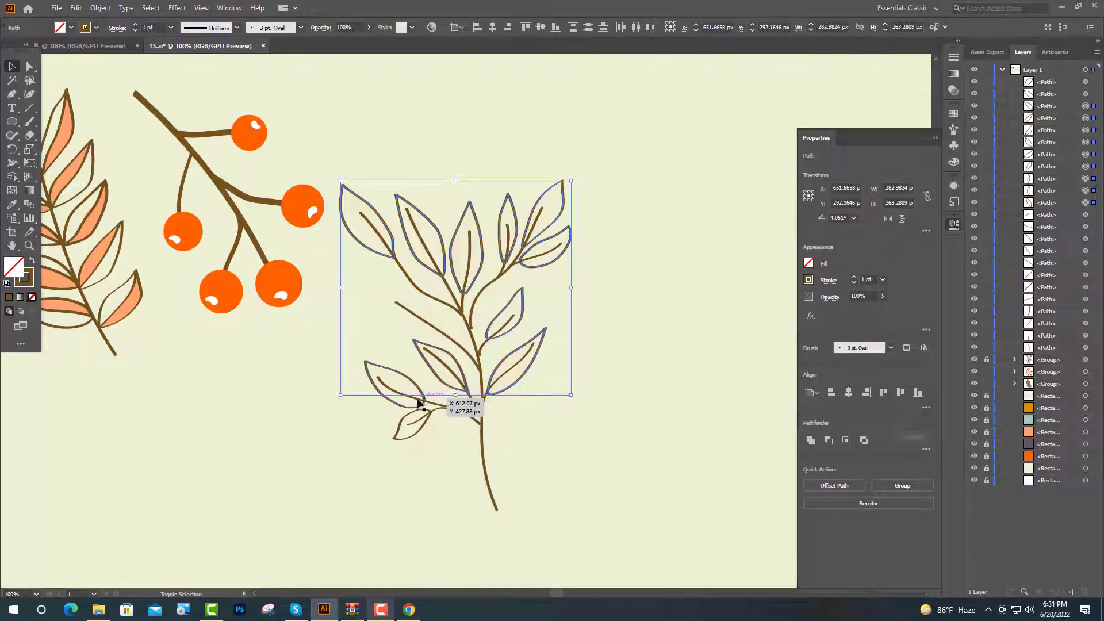
left_click(391, 440, "shift")
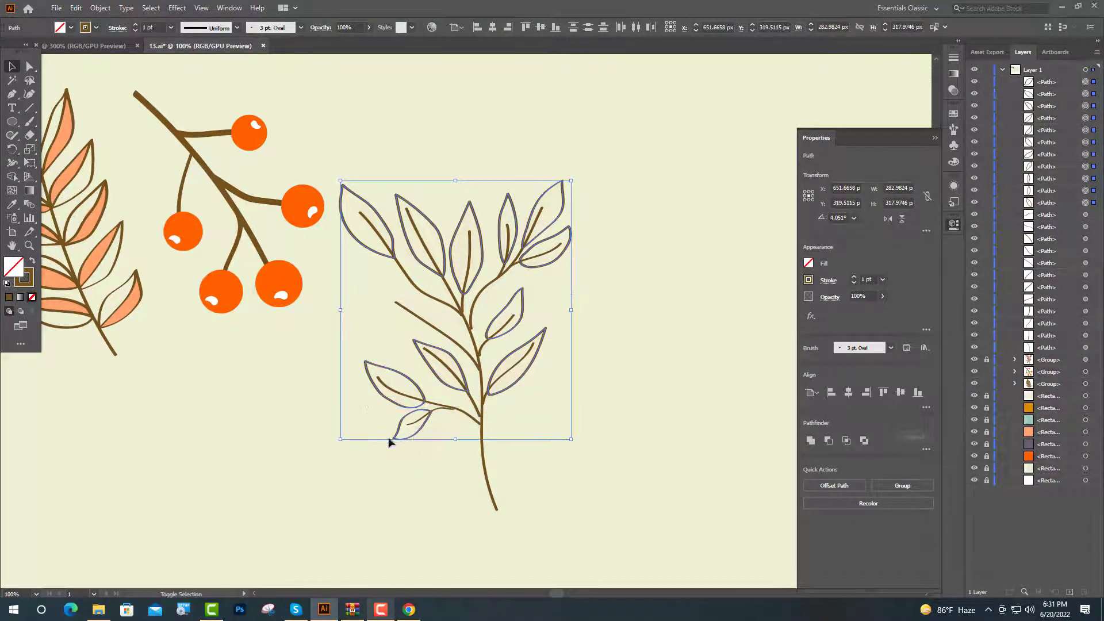
Fill the selected leaves with the berry orange using the Eyedropper
key("ctrl+minus")
key("ctrl+minus")
key("ctrl+minus")
key("i")
left_click(298, 221)
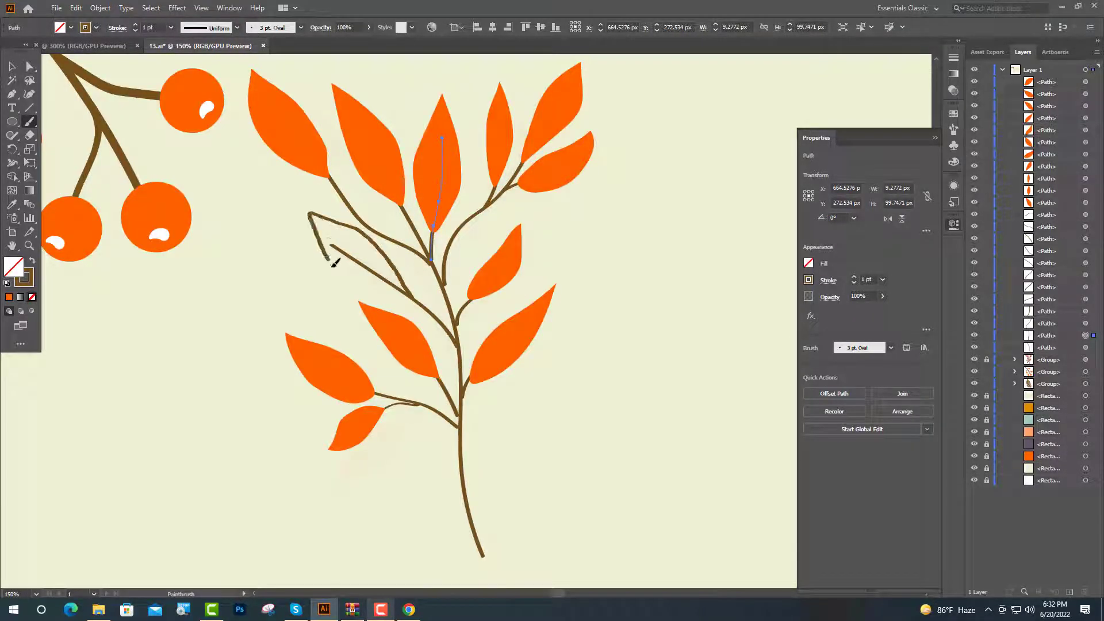
left_click(413, 294, "ctrl")
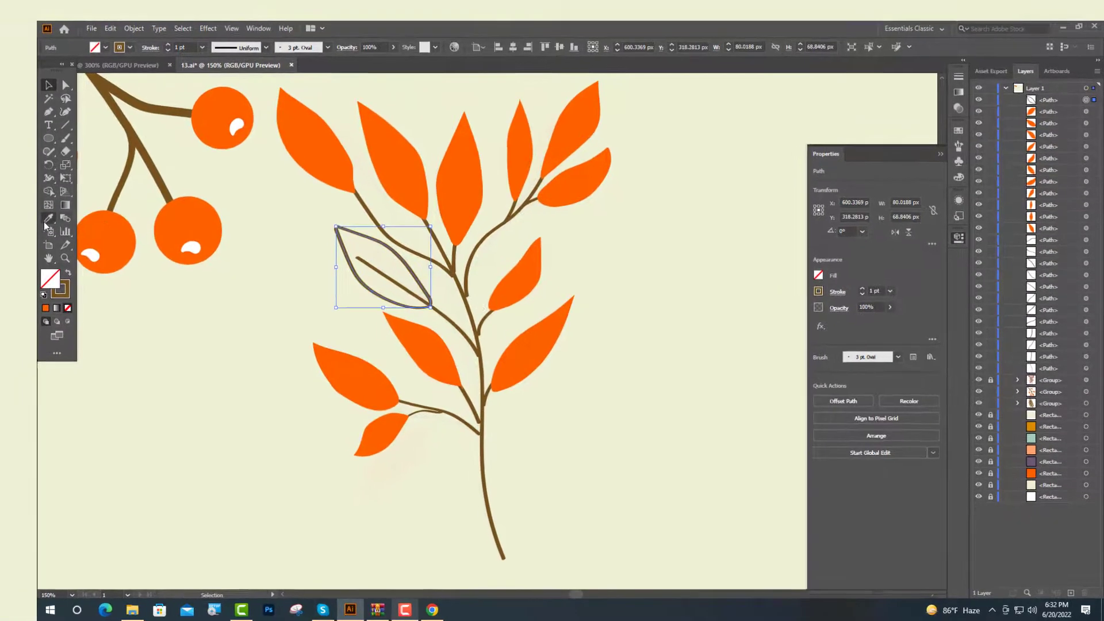
Fill the last leaf outline with the berry orange using the Eyedropper
key("i")
left_click(495, 265)
key("v")
left_click(451, 321)
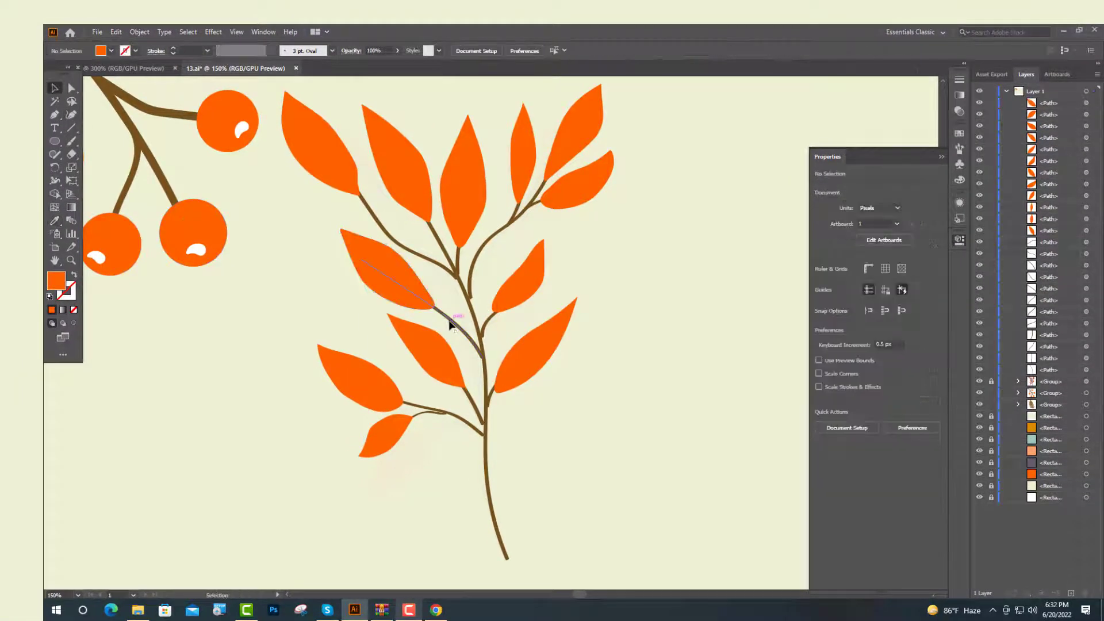
Select the branch stem paths and bring them to the front above the orange leaves
left_click(405, 251, "shift")
left_click(456, 257, "shift")
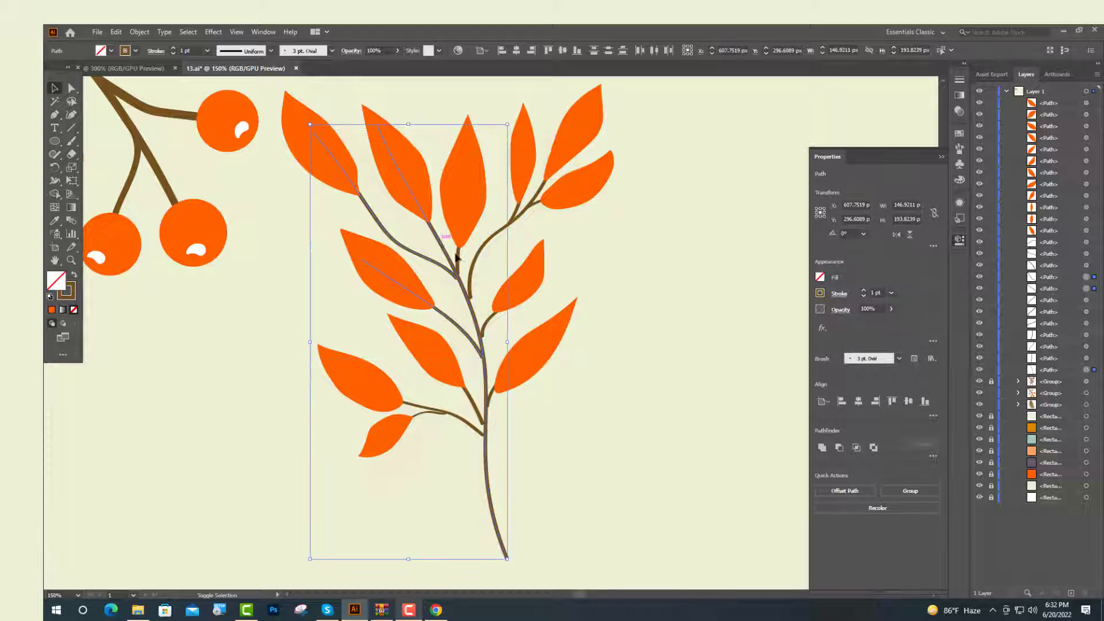
left_click(473, 270, "shift")
right_click(432, 414)
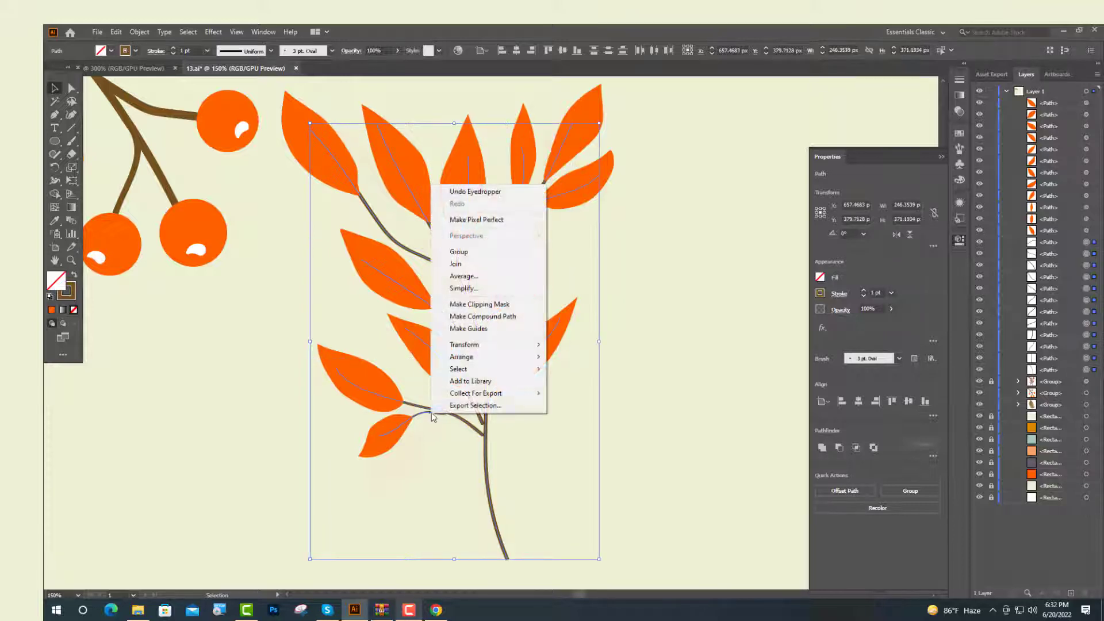
mouse_move(505, 357)
left_click(588, 357)
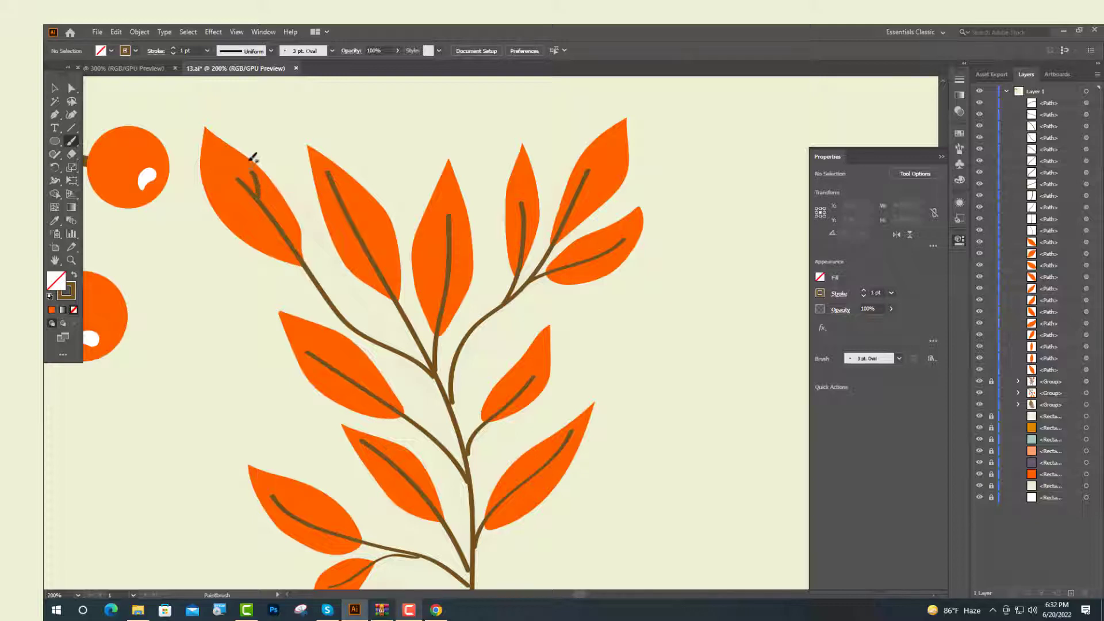
Paint small side veins on the upper leaves with the Paintbrush
left_click_drag(270, 221, 246, 209)
mouse_move(350, 214)
left_mouse_down()
mouse_move(352, 179)
mouse_move(343, 235)
mouse_move(329, 216)
left_mouse_up()
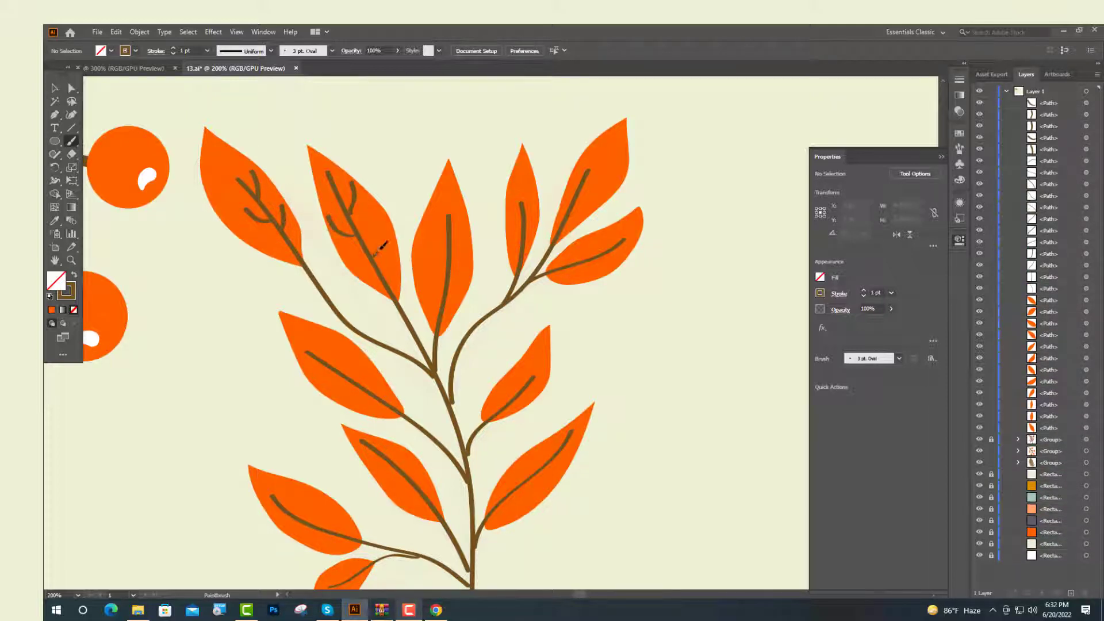
mouse_move(380, 249)
left_mouse_down()
mouse_move(384, 227)
mouse_move(363, 270)
left_mouse_up()
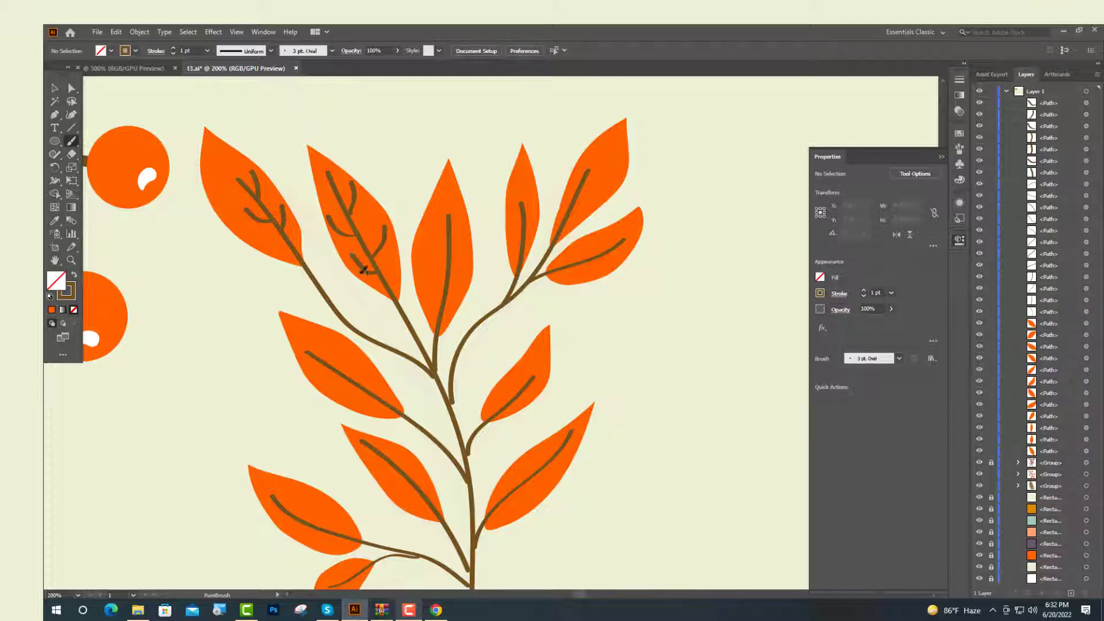
mouse_move(466, 235)
left_mouse_down()
mouse_move(449, 268)
mouse_move(430, 241)
mouse_move(447, 266)
mouse_move(470, 270)
mouse_move(433, 297)
mouse_move(419, 280)
left_mouse_up()
mouse_move(528, 210)
left_mouse_down()
mouse_move(532, 185)
mouse_move(513, 214)
left_mouse_up()
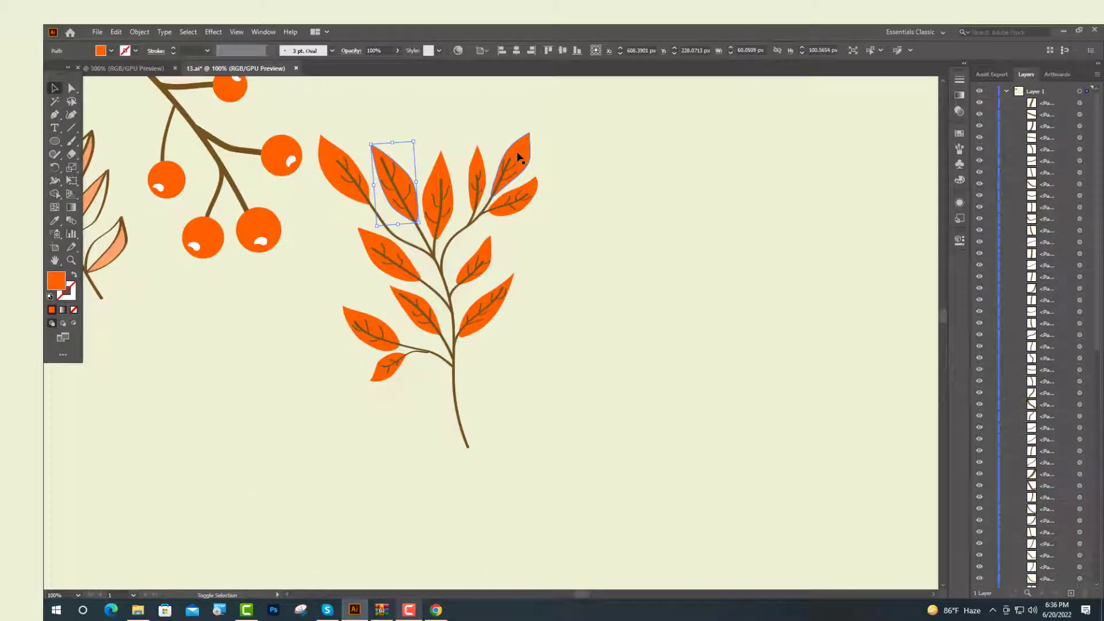
Select alternate leaves across the branch and fill them with the peach swatch using the Eyedropper
left_click(519, 157, "shift")
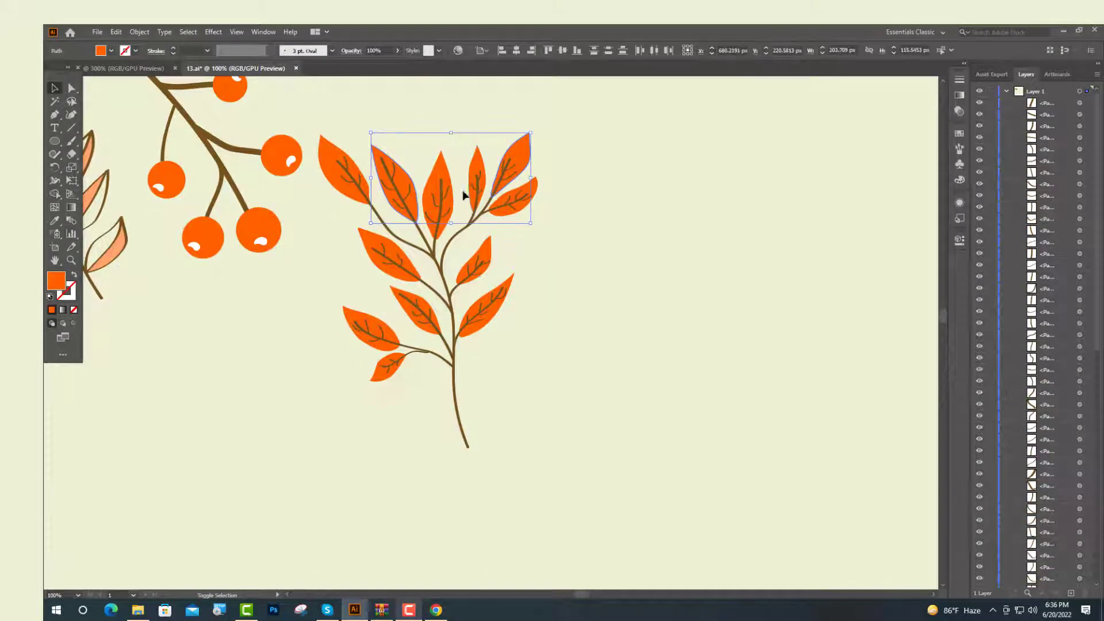
left_click(452, 282, "shift")
left_click(405, 308, "shift")
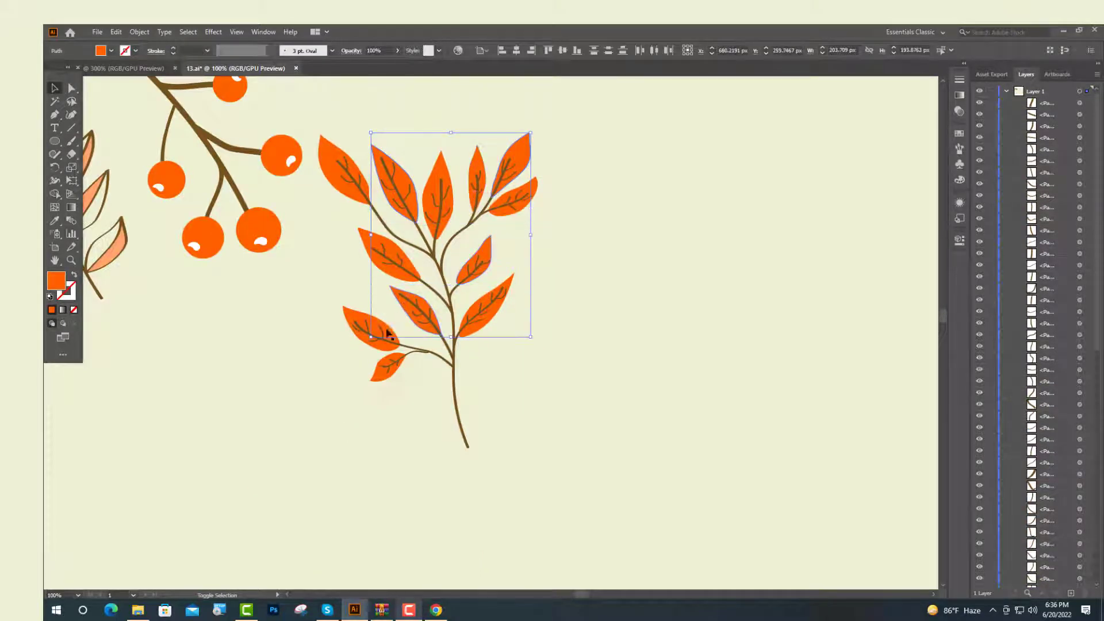
left_click(384, 362, "shift")
scroll(384, 362, "down", 2)
left_click(55, 221)
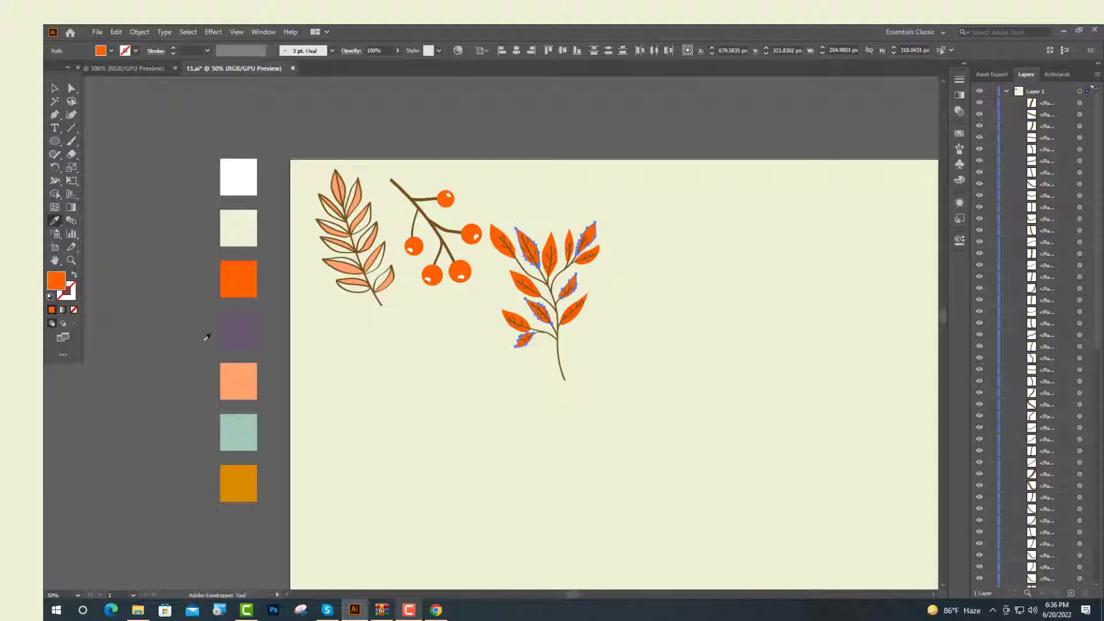
left_click(255, 369)
Expand the appearance of the selected branch strokes
key("v")
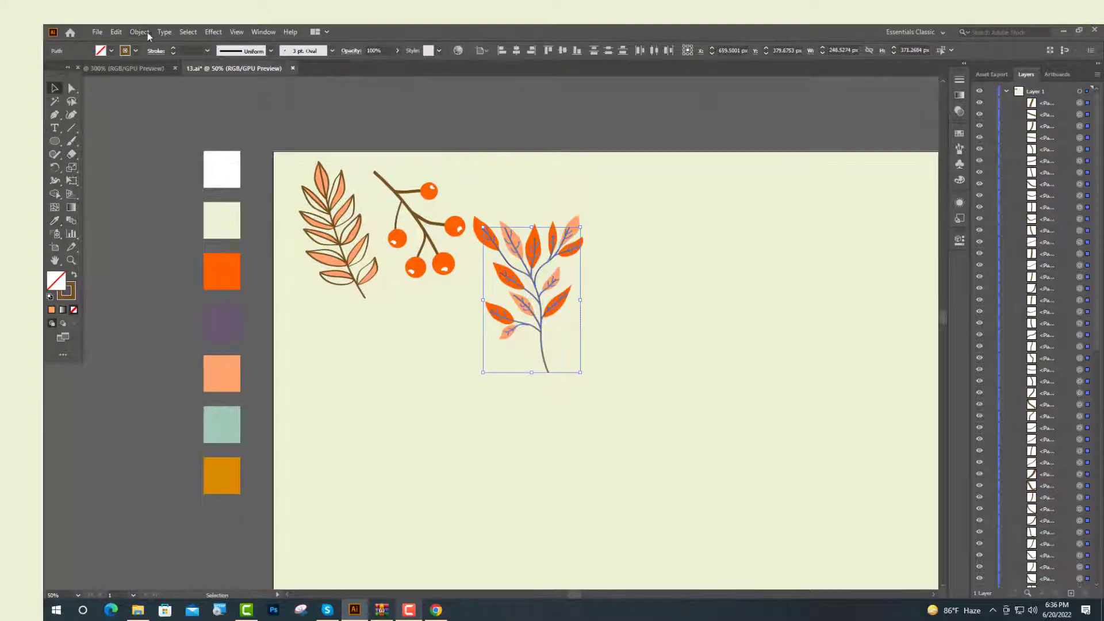
left_click(149, 32)
left_click(172, 172)
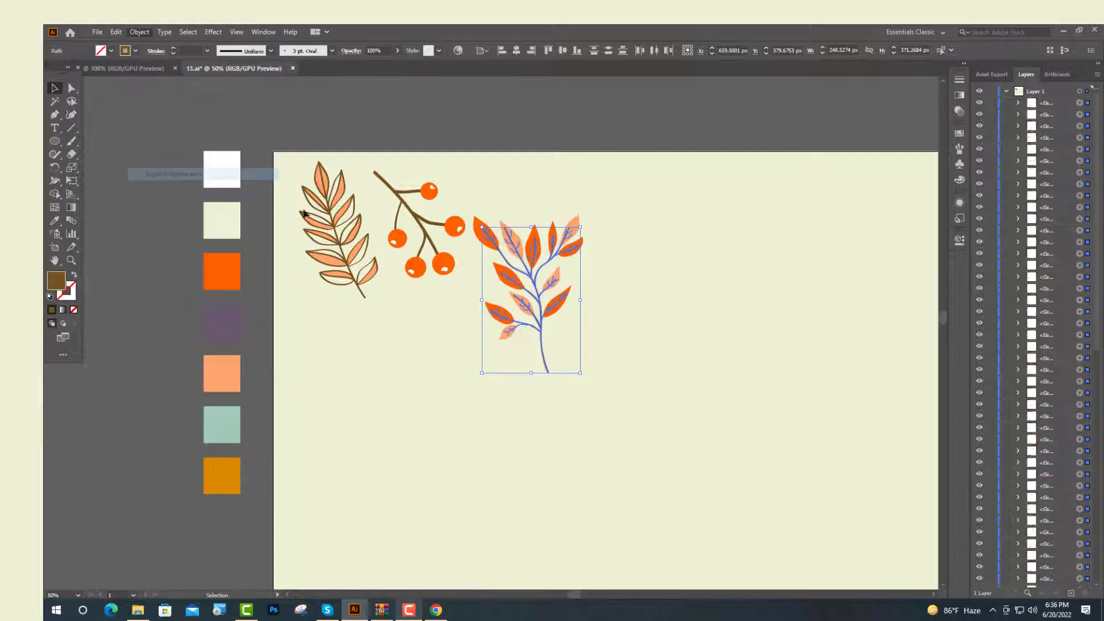
left_click(960, 240)
left_click(824, 419)
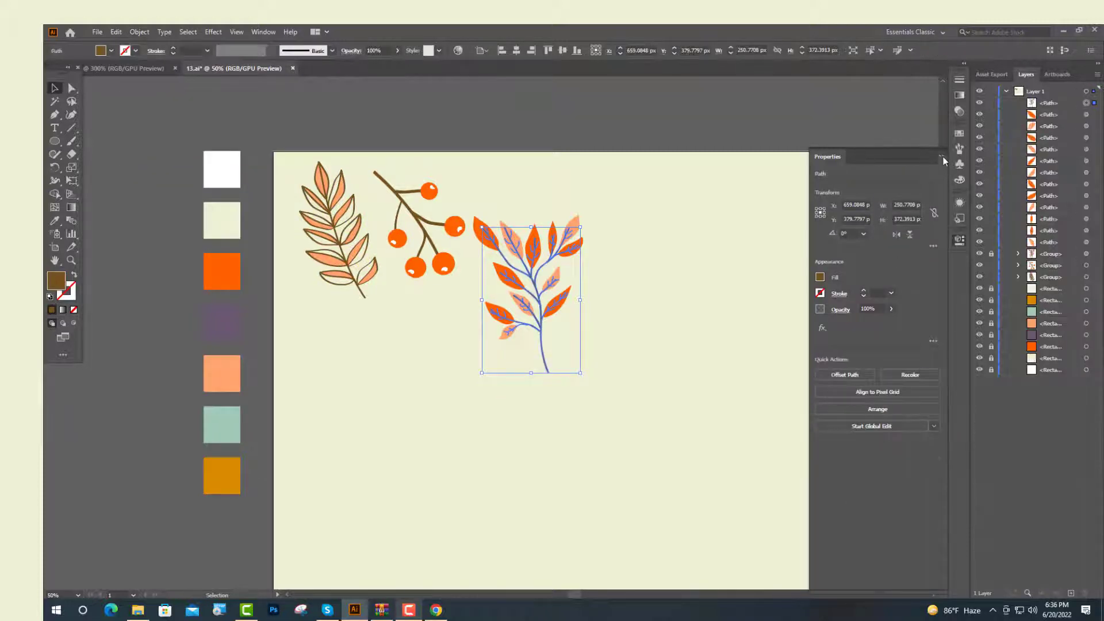
left_click(942, 157)
Group all parts of the new branch and move it below the first leaf sprig
scroll(550, 311, "up", 2)
left_click_drag(412, 86, 544, 230)
left_click_drag(685, 450, 686, 451)
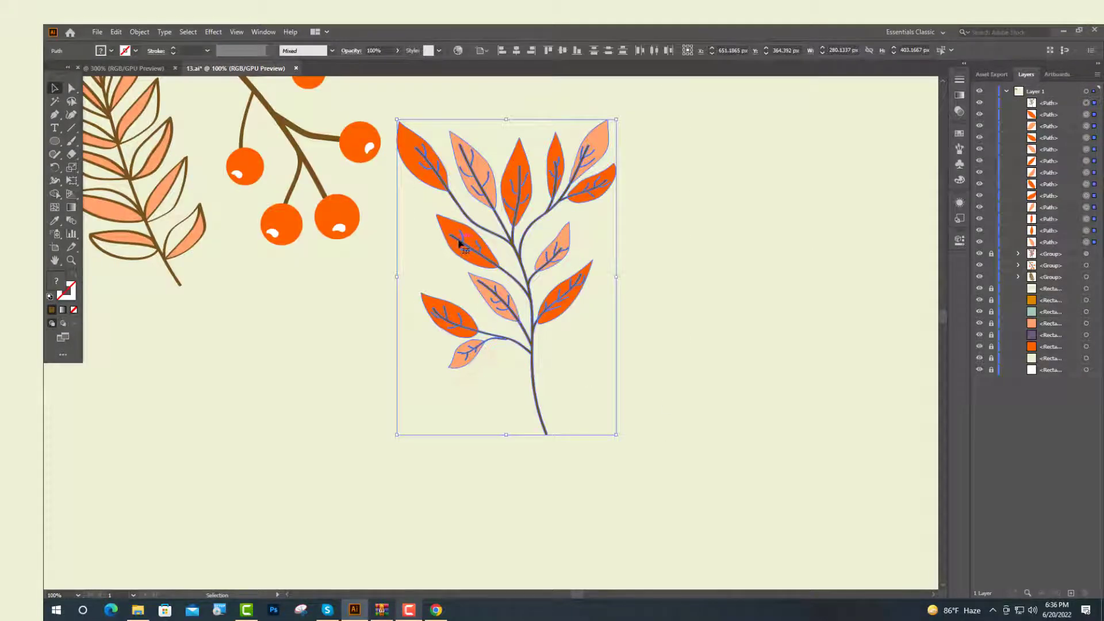
right_click(460, 244)
left_click(495, 306)
scroll(552, 322, "down", 2)
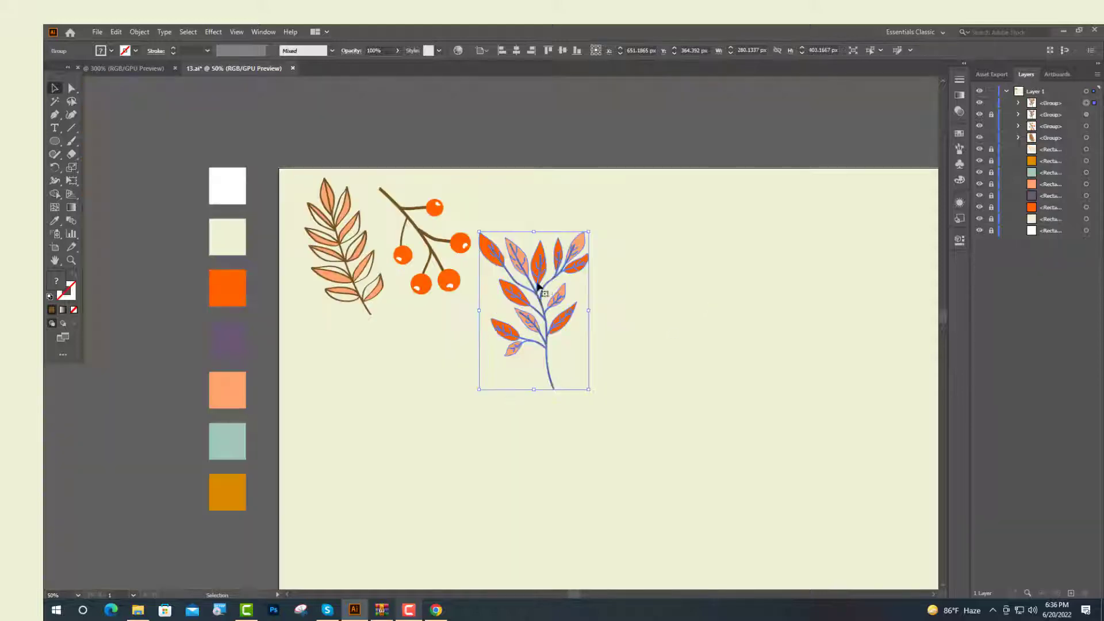
left_click_drag(537, 284, 406, 377)
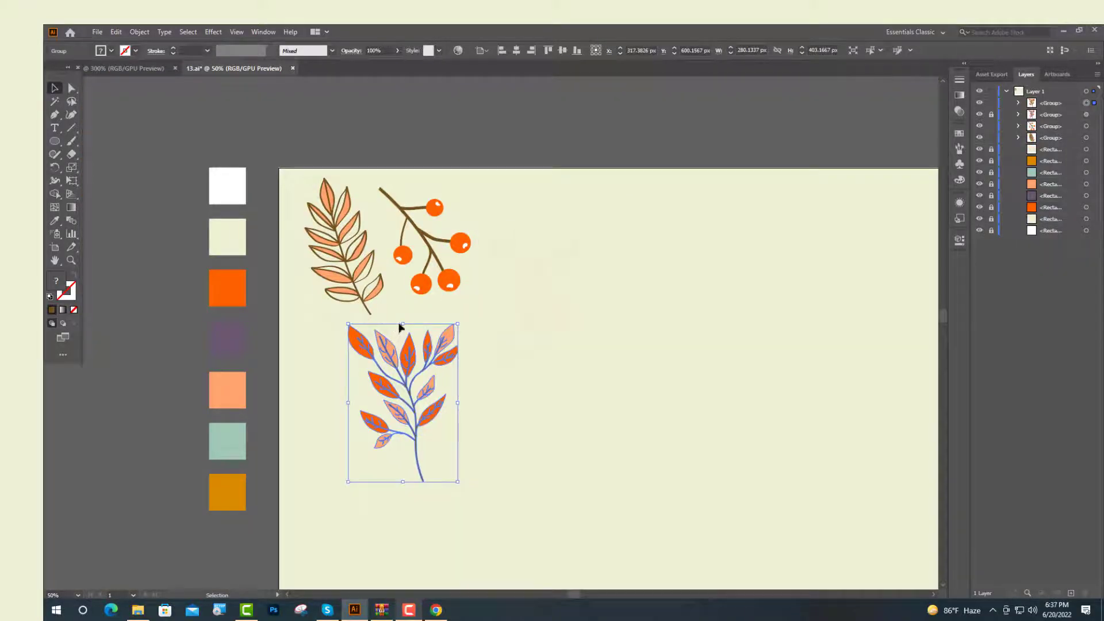
Paint a wavy flower outline in teal with the Paintbrush to the right of the branches
left_click_drag(402, 324, 402, 338)
left_click_drag(463, 335, 440, 322)
left_click_drag(398, 373, 377, 349)
left_click_drag(377, 350, 376, 350)
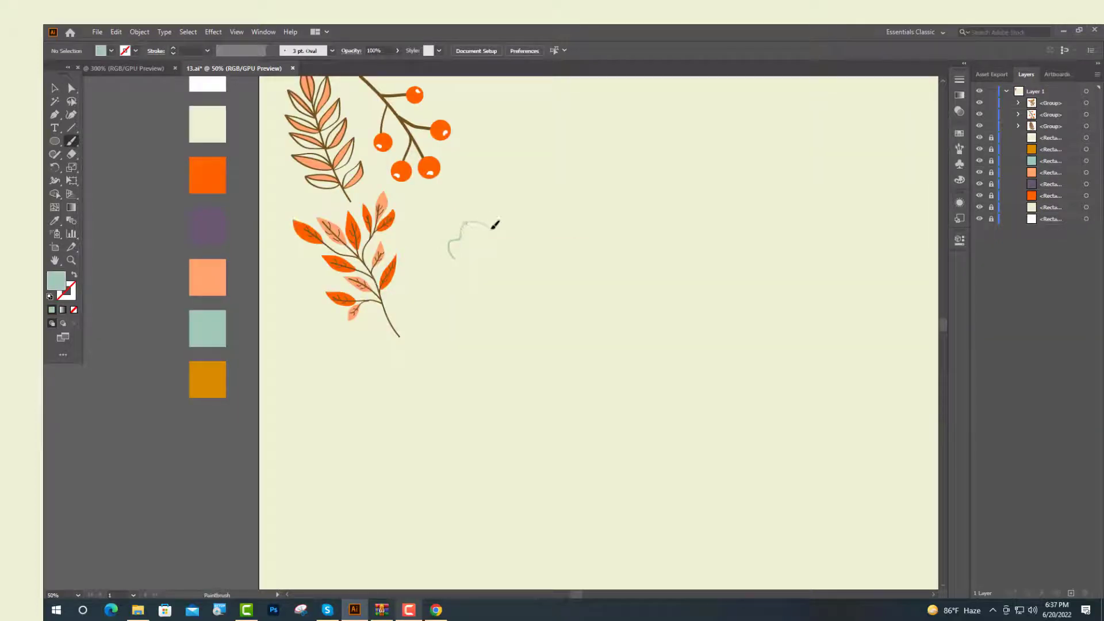
left_click_drag(502, 211, 565, 251)
left_click_drag(563, 294, 458, 294)
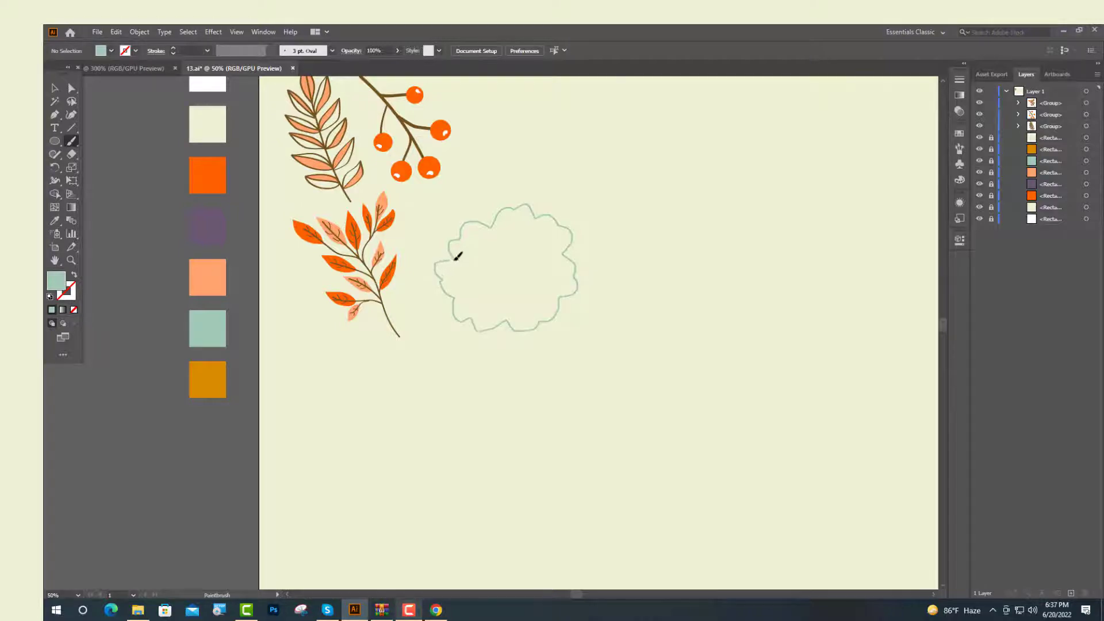
left_click_drag(456, 260, 454, 259)
Fill the flower outline with teal by swapping its stroke and fill
scroll(474, 260, "up", 1)
key("v")
left_click(610, 291)
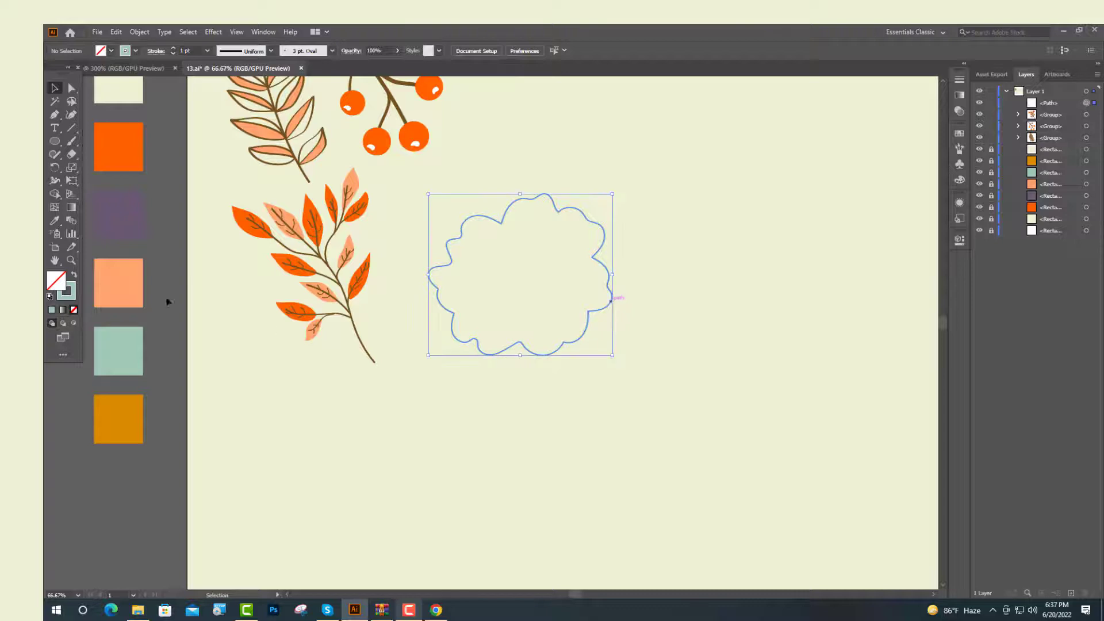
left_click(75, 276)
Draw two slender petal lines on the flower with the Pen tool and color them white
scroll(493, 282, "up", 2)
key("p")
left_click(554, 244)
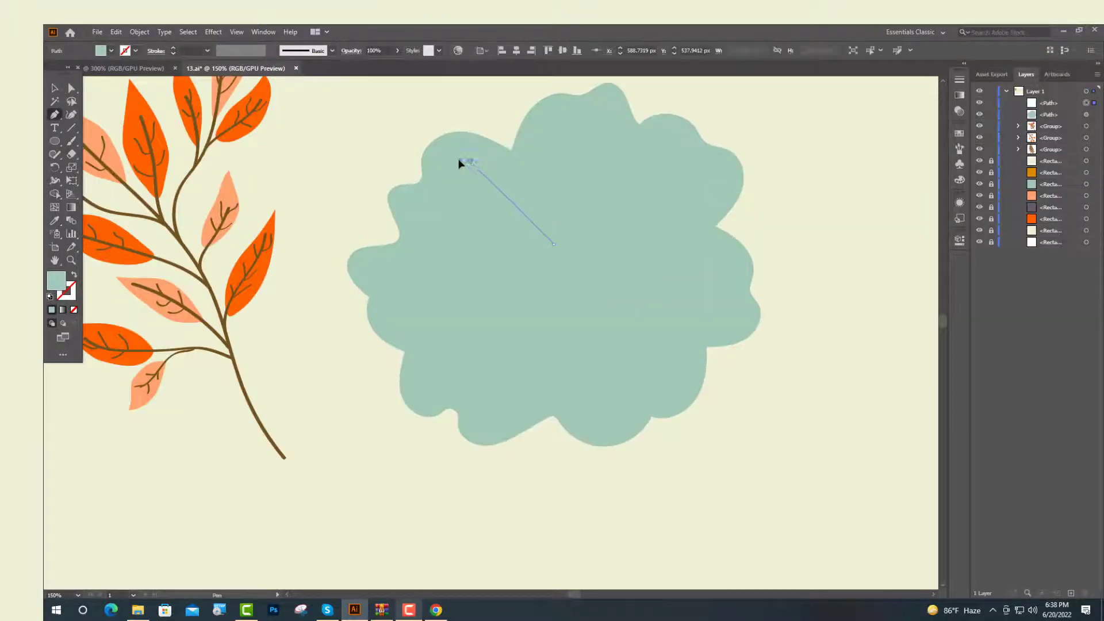
left_click_drag(459, 163, 451, 154)
left_click(54, 89)
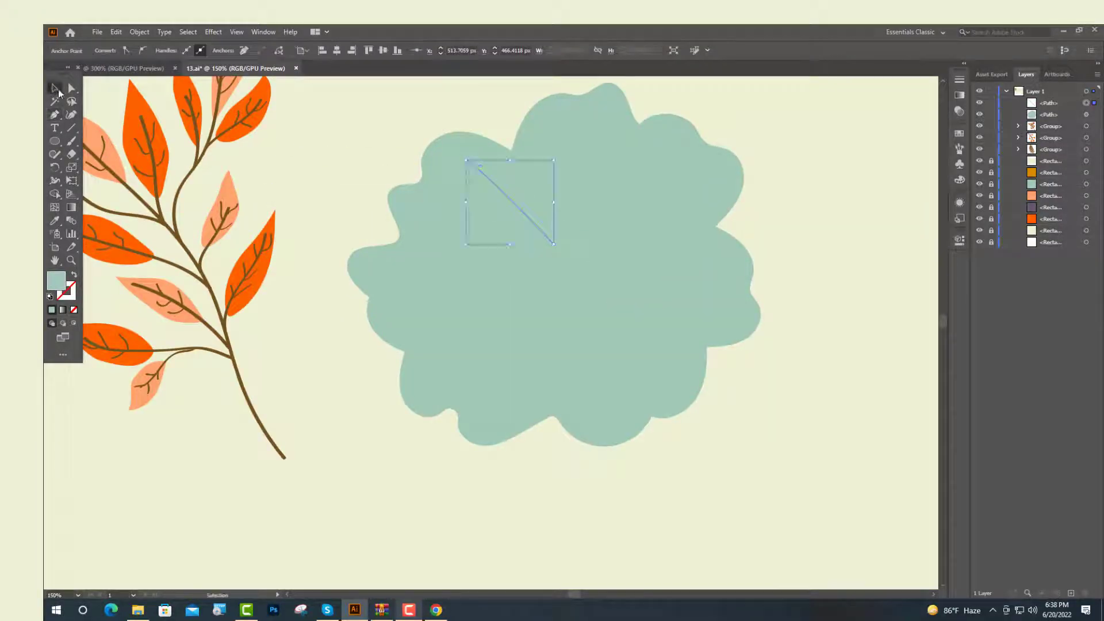
left_click(527, 223)
scroll(526, 224, "down", 2)
key("i")
scroll(184, 218, "up", 3)
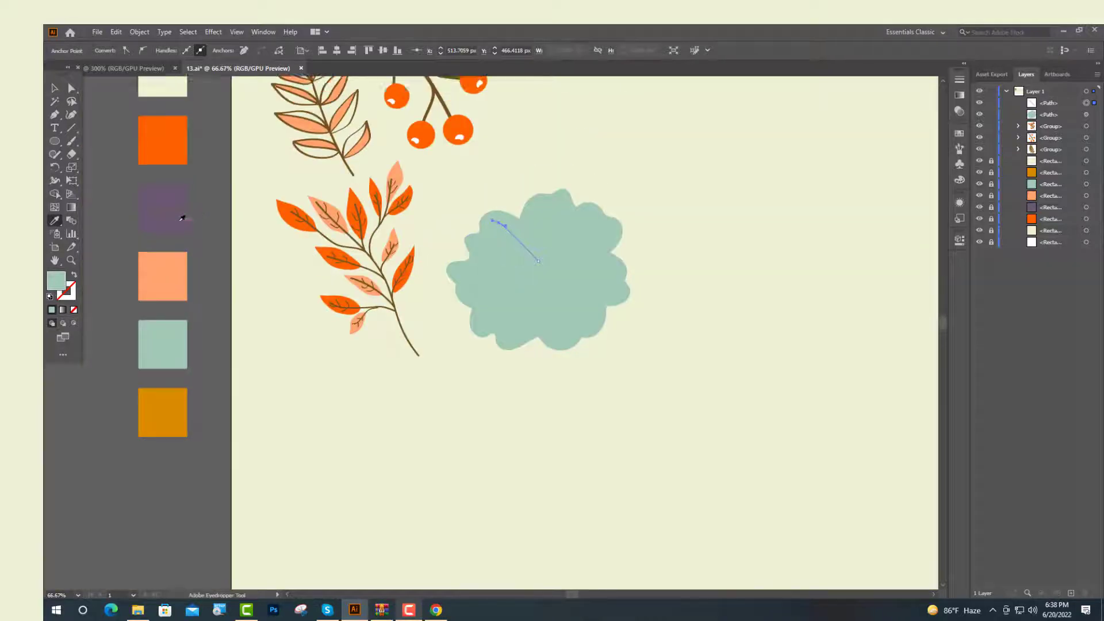
left_click(166, 92)
left_click_drag(511, 322, 493, 368)
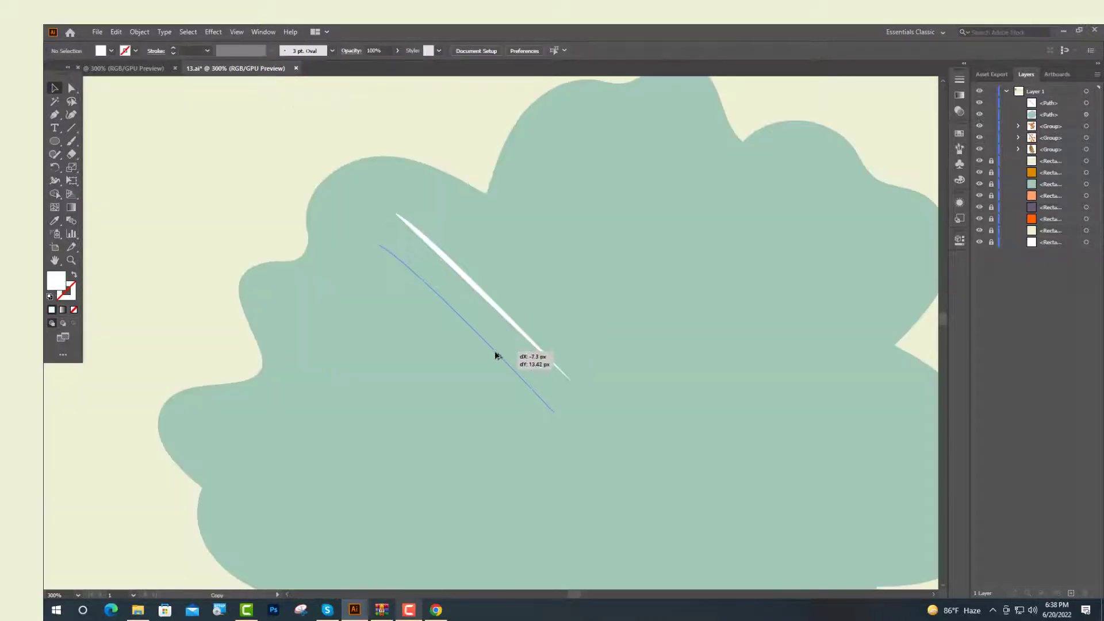
key("ctrl+shift+a")
Draw a third petal line with the Pen tool beside the first two
key("p")
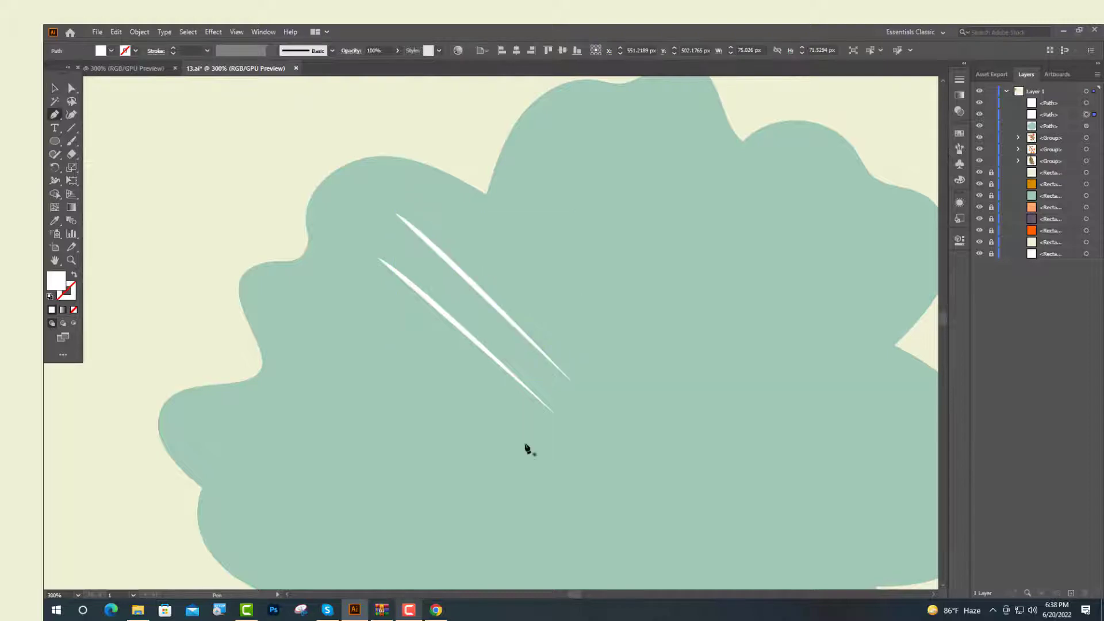
left_click(525, 443)
left_click_drag(309, 305, 287, 273)
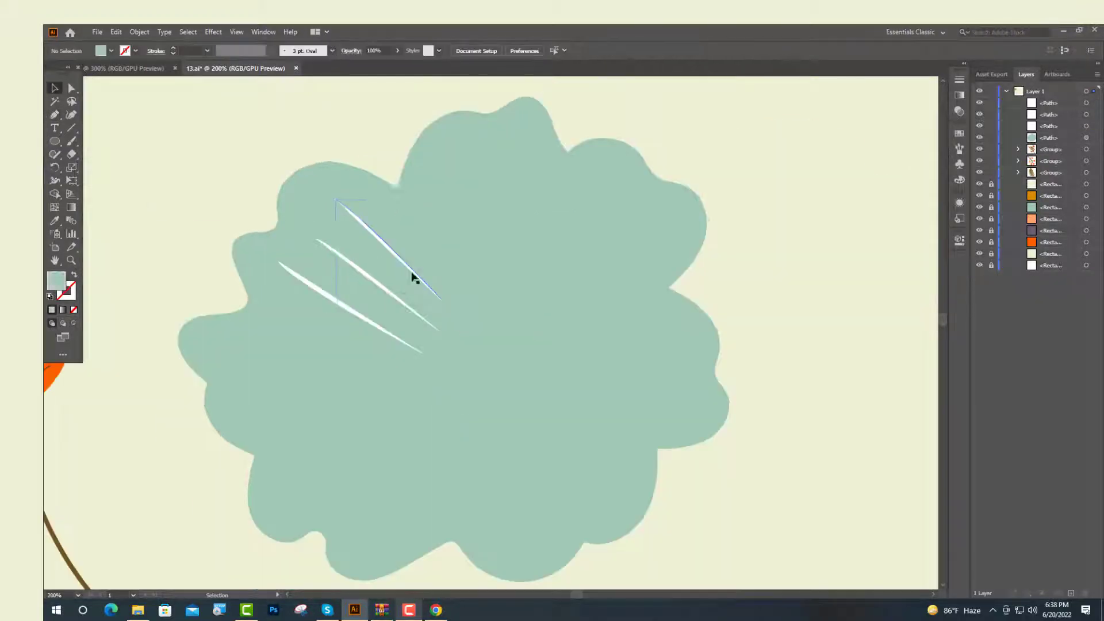
Turn the three petal lines into white 4 pt strokes with a tapered width profile
left_click(410, 271)
left_click(402, 308, "shift")
left_click(387, 330, "shift")
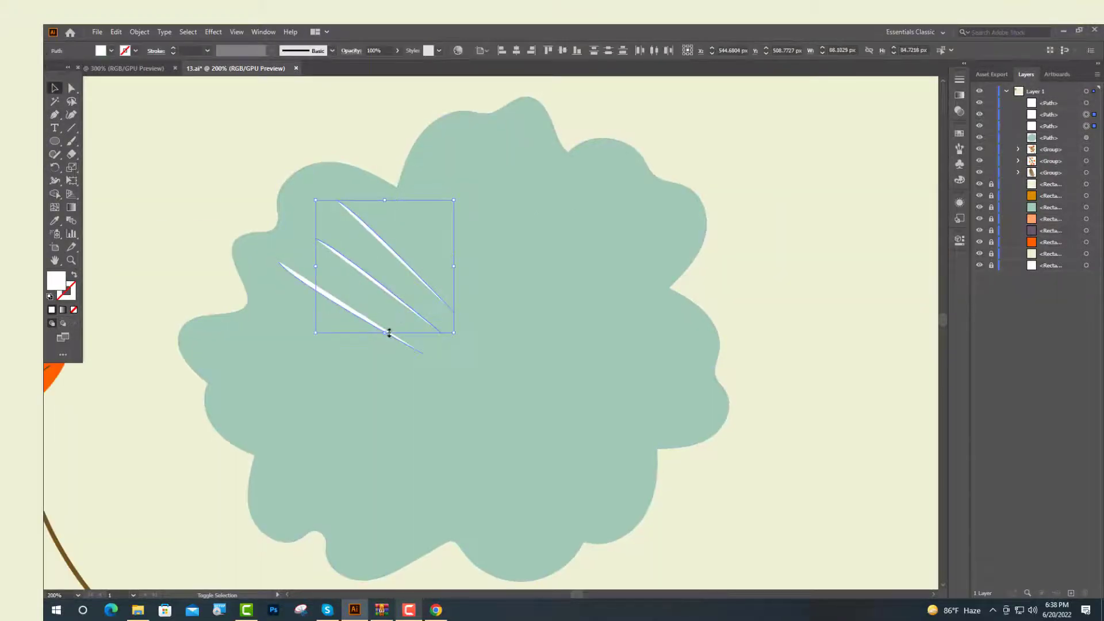
key("ctrl+minus")
left_click(74, 276)
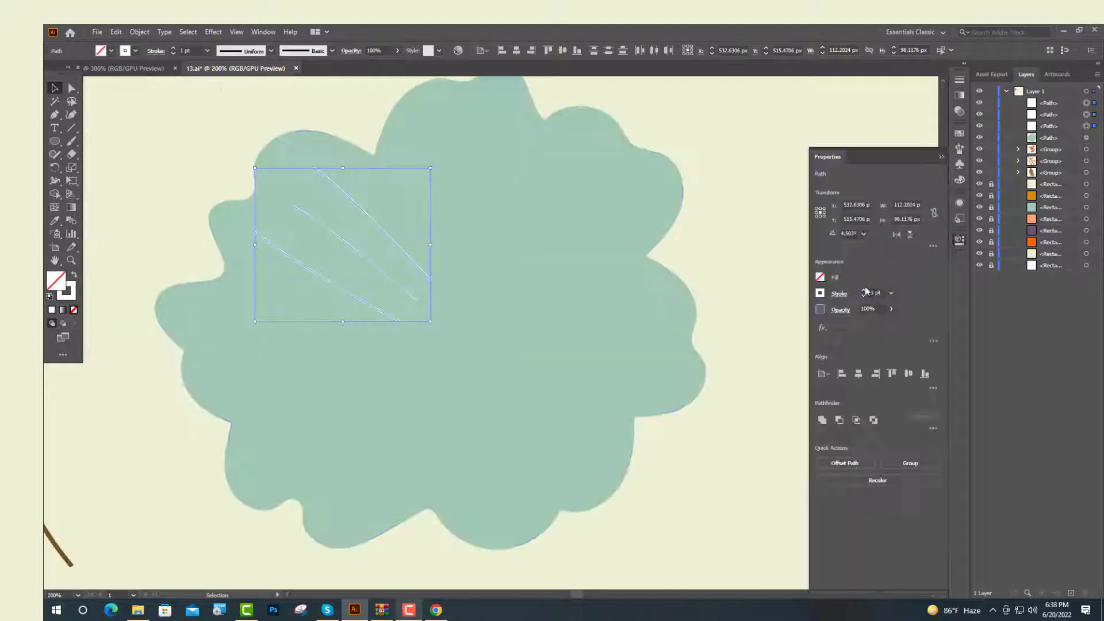
left_click(864, 291)
left_click(864, 291)
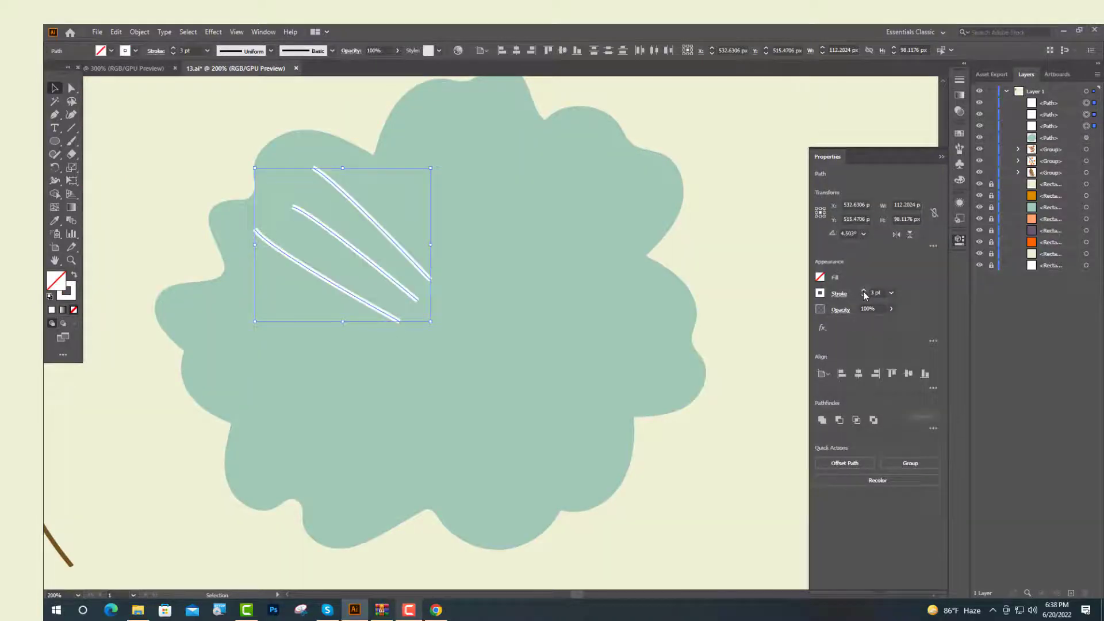
left_click(864, 291)
left_click(840, 294)
left_click(816, 466)
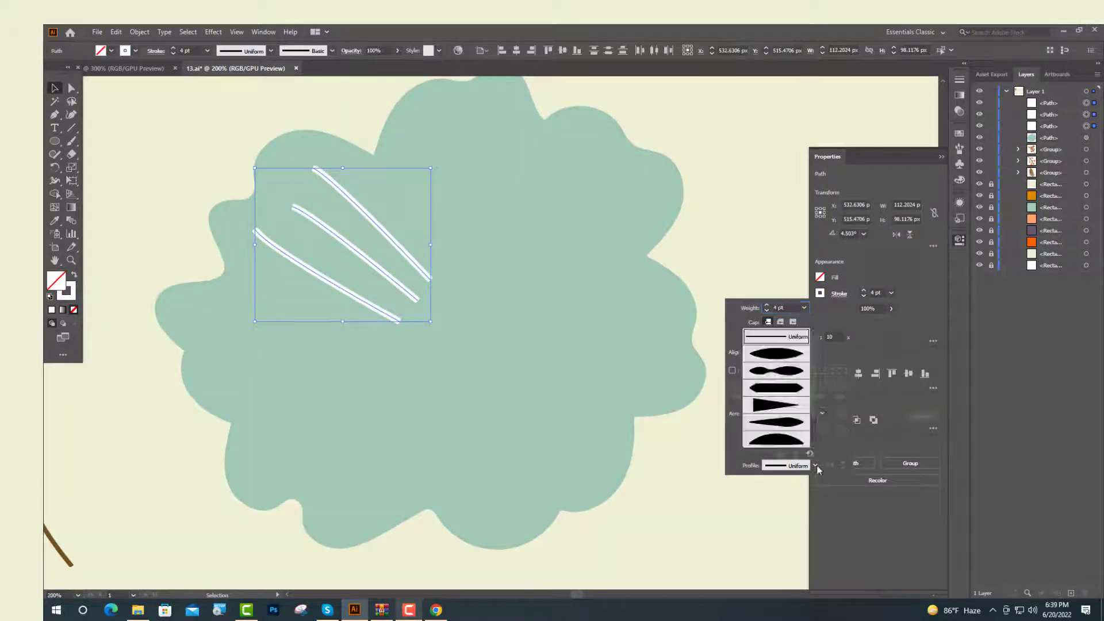
left_click(789, 359)
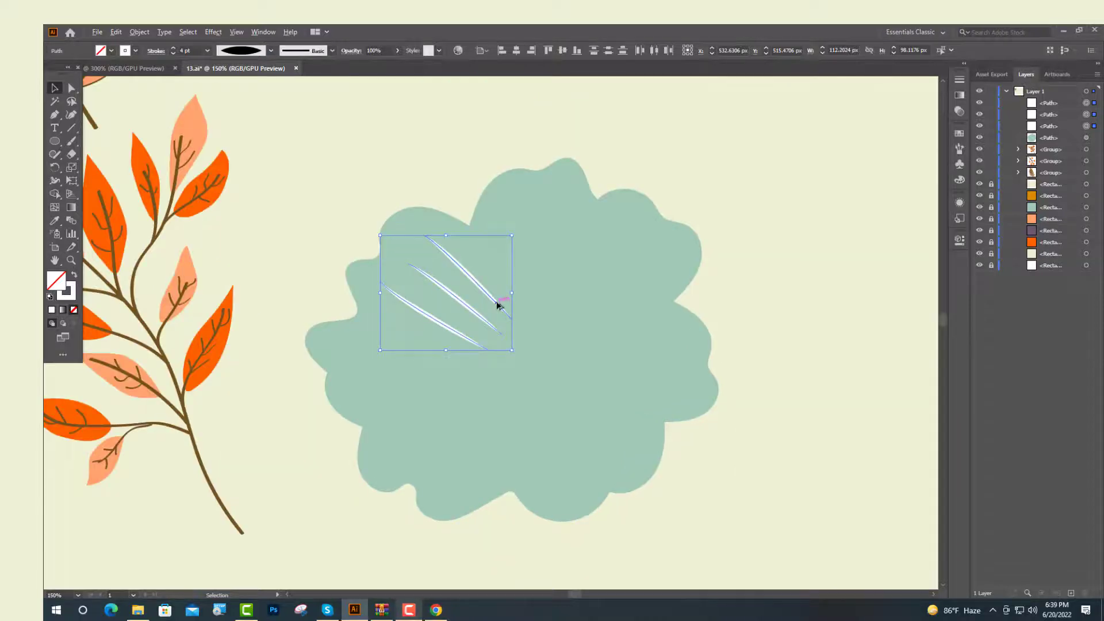
Duplicate and rotate the petal line sets so they radiate around the flower's center
left_click_drag(498, 303, 481, 383)
mouse_move(498, 312)
left_mouse_down()
mouse_move(428, 284)
mouse_move(393, 290)
left_mouse_up()
mouse_move(465, 350)
left_mouse_down()
mouse_move(472, 370)
mouse_move(537, 420)
mouse_move(644, 443)
left_mouse_up()
left_click_drag(633, 371, 516, 289)
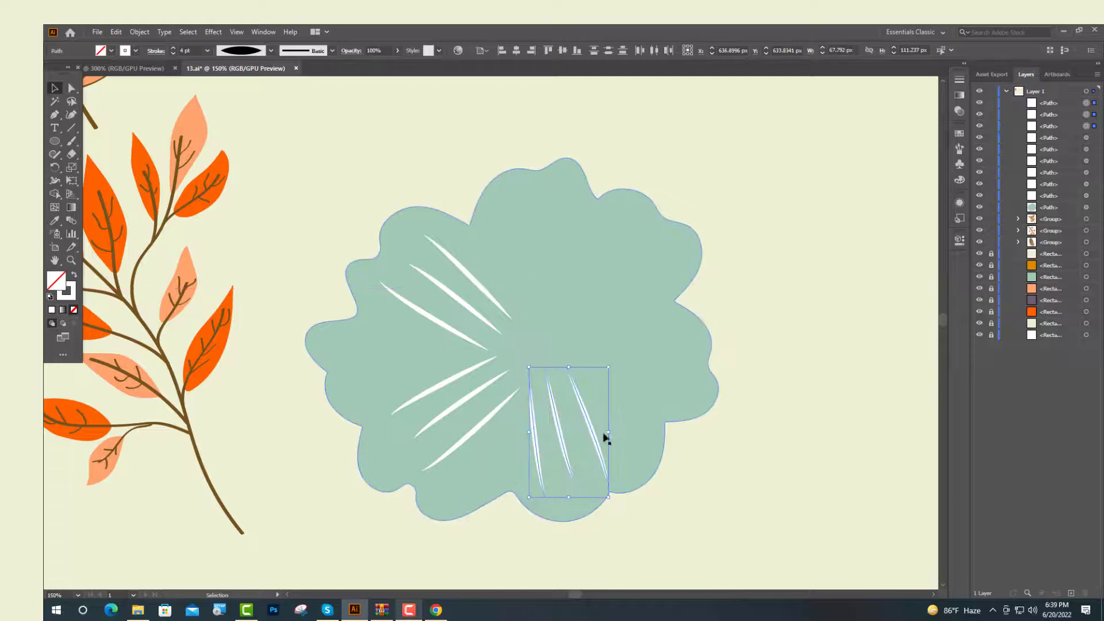
left_click_drag(614, 504, 629, 492)
left_click_drag(599, 426, 646, 369)
left_click_drag(677, 305, 592, 291)
Reposition petal lines to fill the gaps around the flower's center
scroll(633, 356, "up", 2)
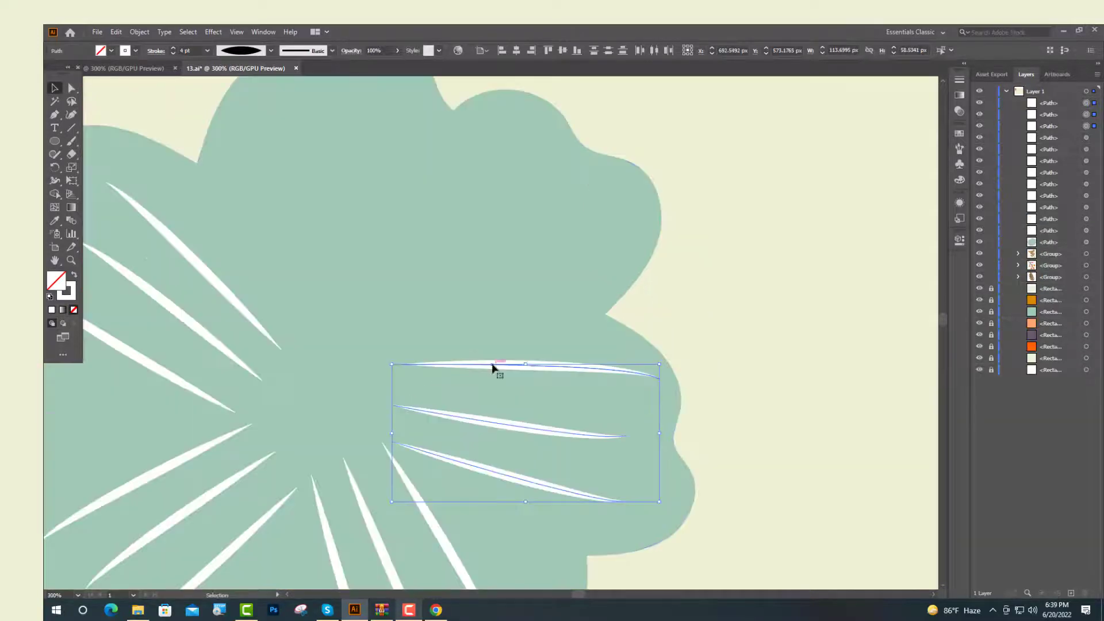
left_click_drag(493, 368, 417, 201)
scroll(518, 402, "down", 2)
left_click_drag(597, 354, 502, 315)
left_click_drag(541, 416, 515, 388)
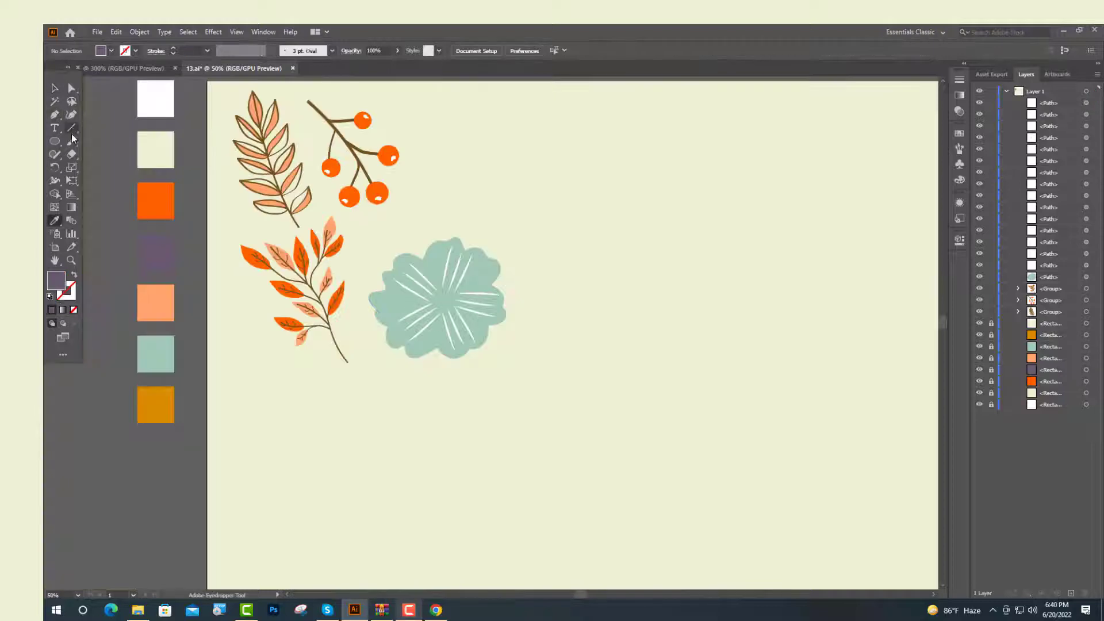
Paint a purple scribble at the flower's center with the Paintbrush
left_click(71, 141)
scroll(449, 286, "up", 3)
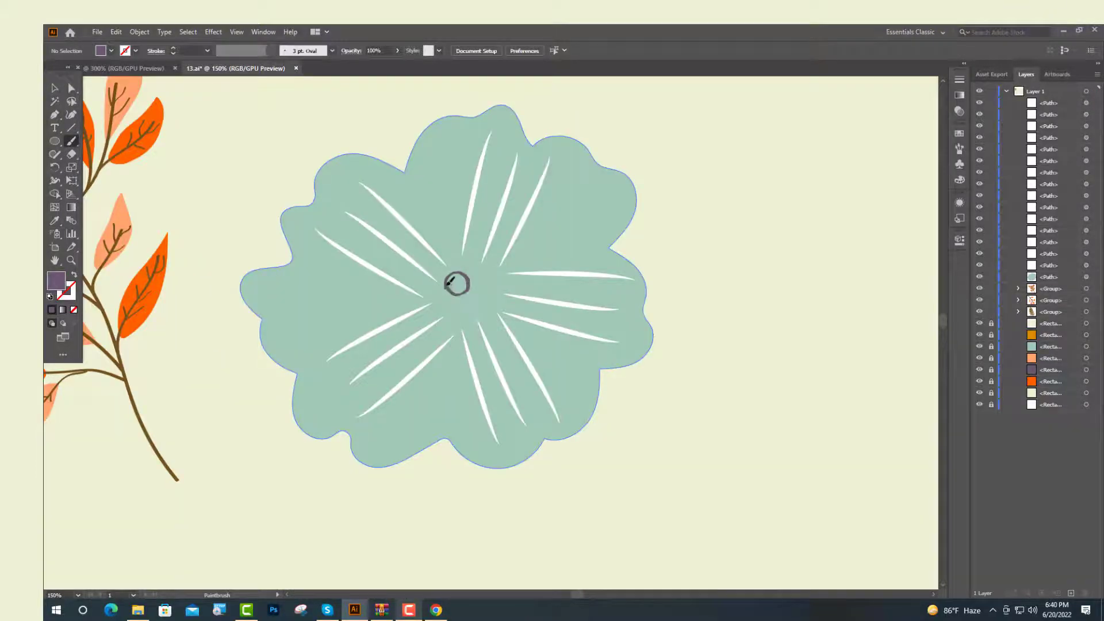
mouse_move(473, 268)
left_mouse_down()
mouse_move(462, 291)
mouse_move(468, 254)
mouse_move(495, 299)
mouse_move(454, 299)
left_mouse_up()
Fill the center scribble with purple by swapping its stroke and fill
left_click(53, 88)
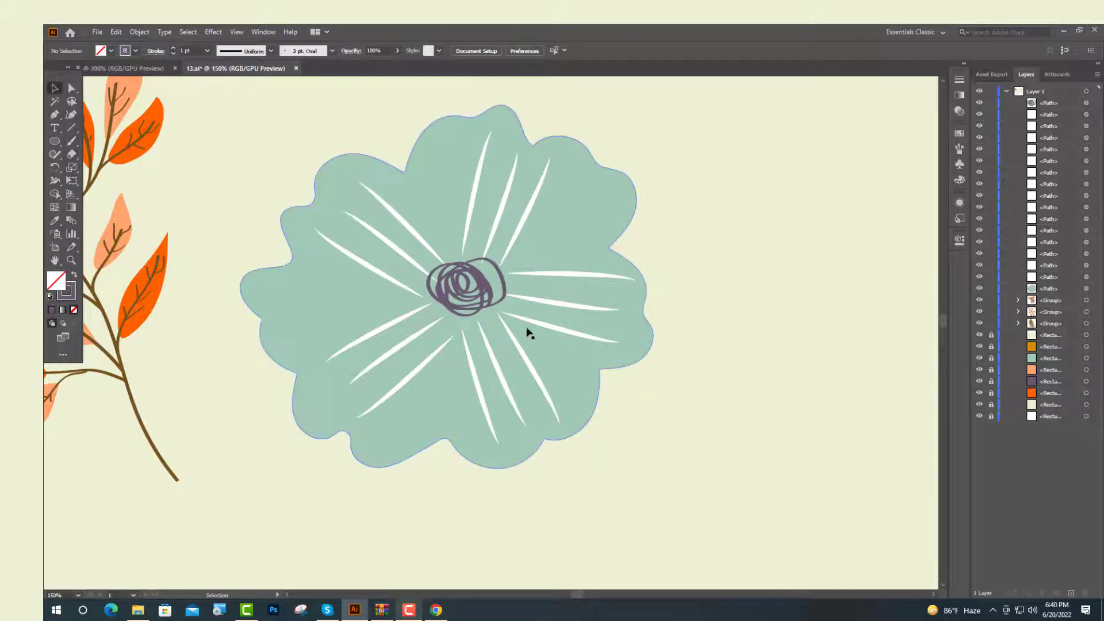
left_click(476, 310)
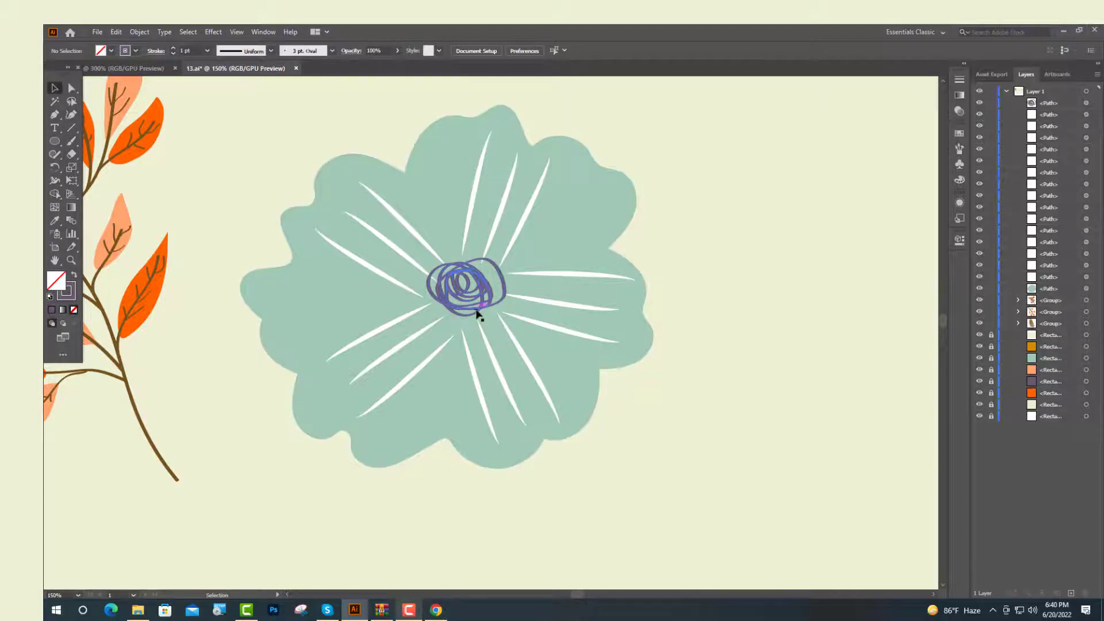
left_click(74, 275)
left_click(263, 210)
scroll(500, 313, "up", 2)
left_click(71, 141)
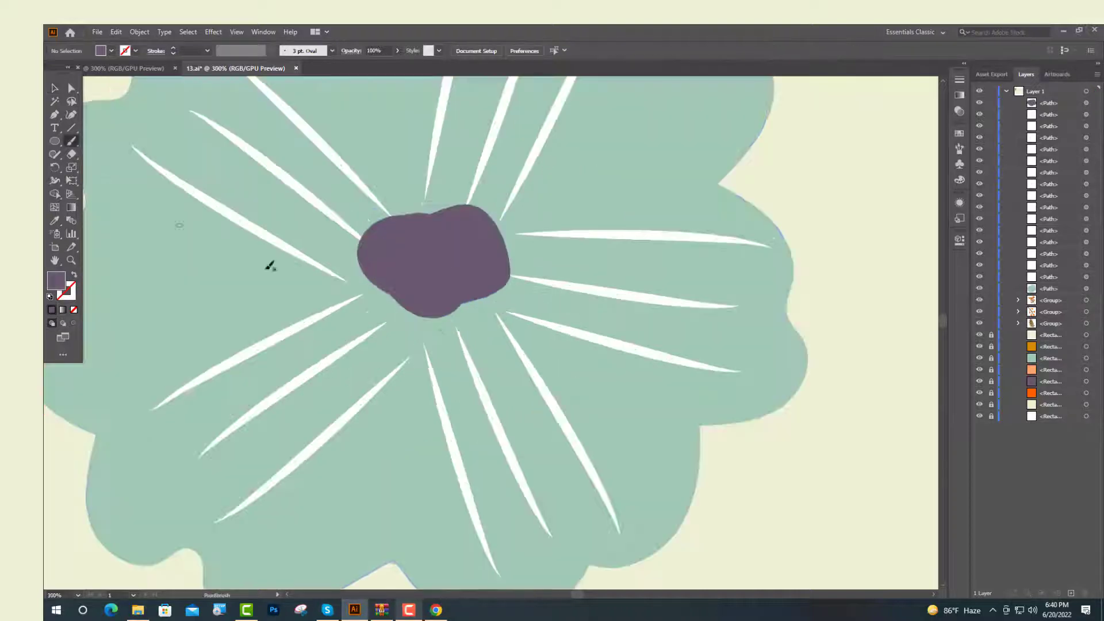
Scribble loose purple loops around the flower's center with the Paintbrush
mouse_move(369, 280)
left_mouse_down()
mouse_move(405, 331)
mouse_move(523, 259)
mouse_move(434, 205)
left_mouse_up()
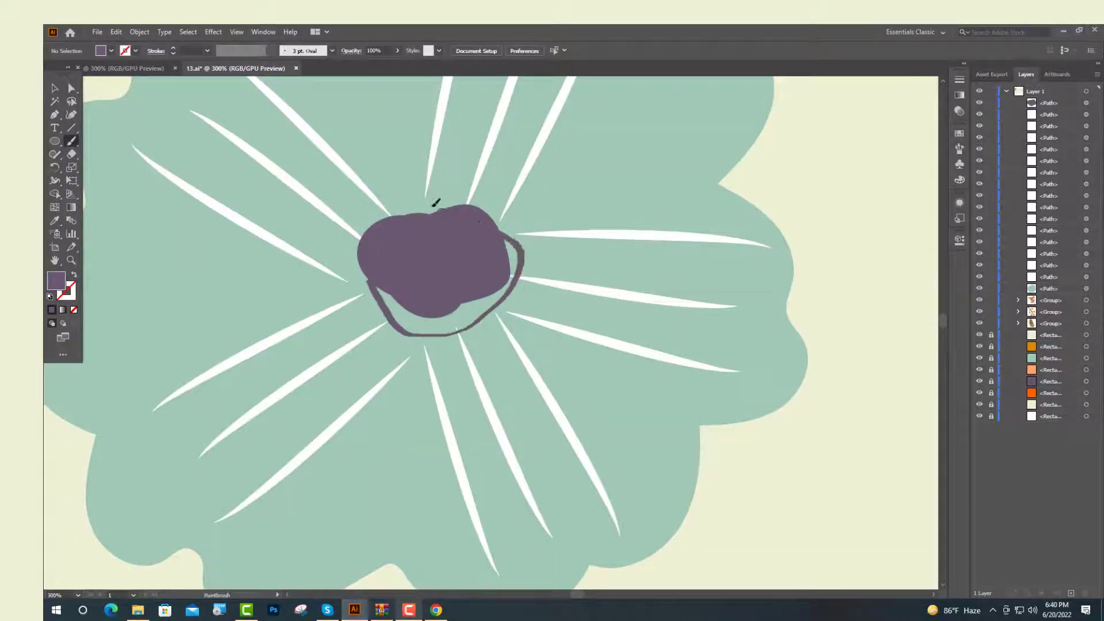
mouse_move(357, 233)
left_mouse_down()
mouse_move(380, 336)
mouse_move(470, 282)
left_mouse_up()
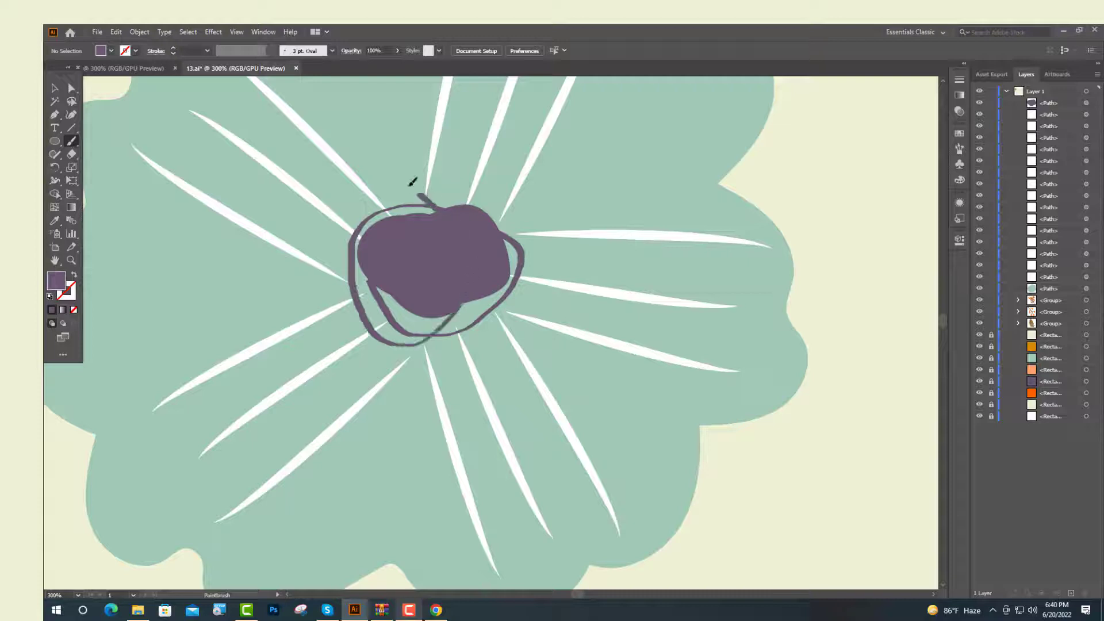
mouse_move(411, 184)
left_mouse_down()
mouse_move(357, 236)
mouse_move(406, 314)
mouse_move(383, 221)
left_mouse_up()
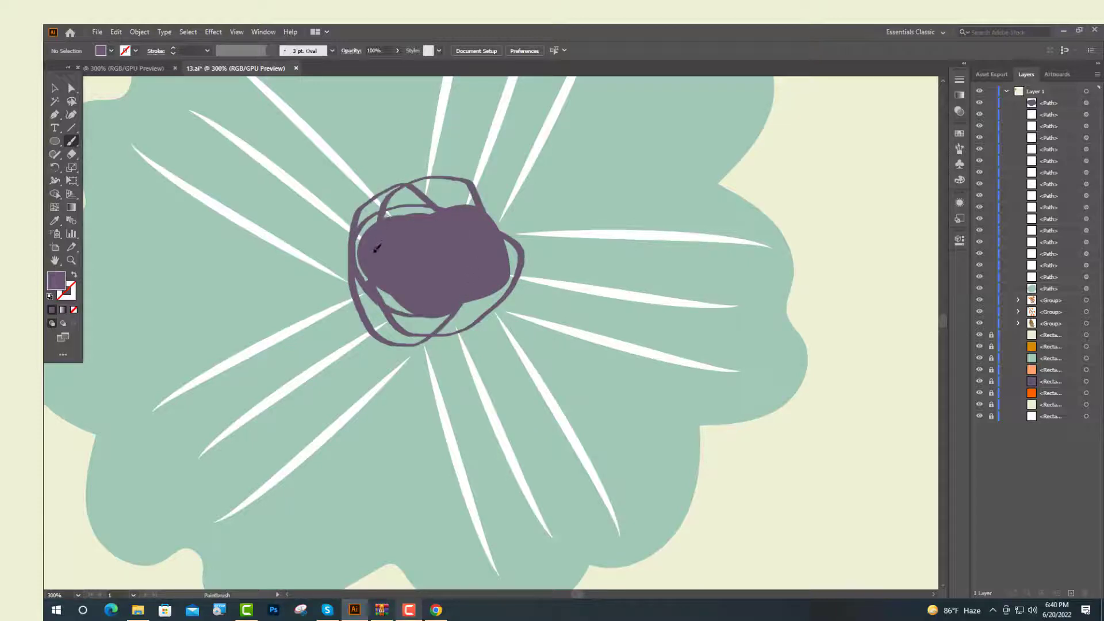
mouse_move(374, 271)
left_mouse_down()
mouse_move(375, 283)
mouse_move(321, 298)
left_mouse_up()
Draw small purple ellipse dots scattered around the flower's center with the Ellipse tool
key("l")
key("shift+x")
left_click_drag(528, 201, 543, 248)
left_click_drag(481, 310, 488, 337)
left_click_drag(357, 329, 373, 368)
left_click_drag(288, 215, 344, 230)
left_click_drag(361, 147, 482, 170)
left_click_drag(496, 170, 507, 190)
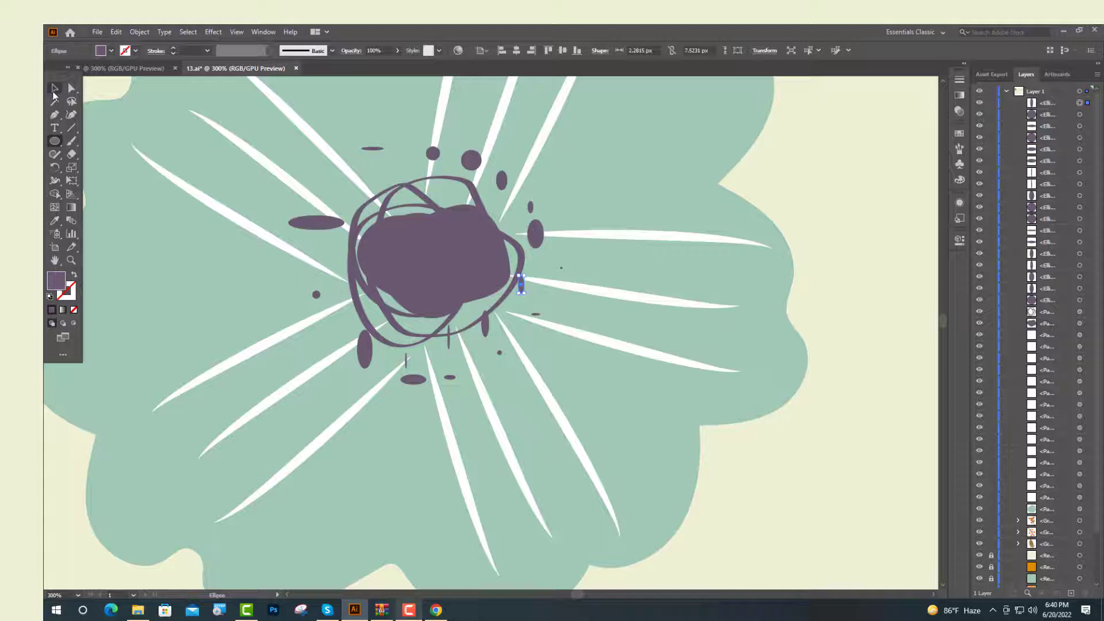
left_click(55, 88)
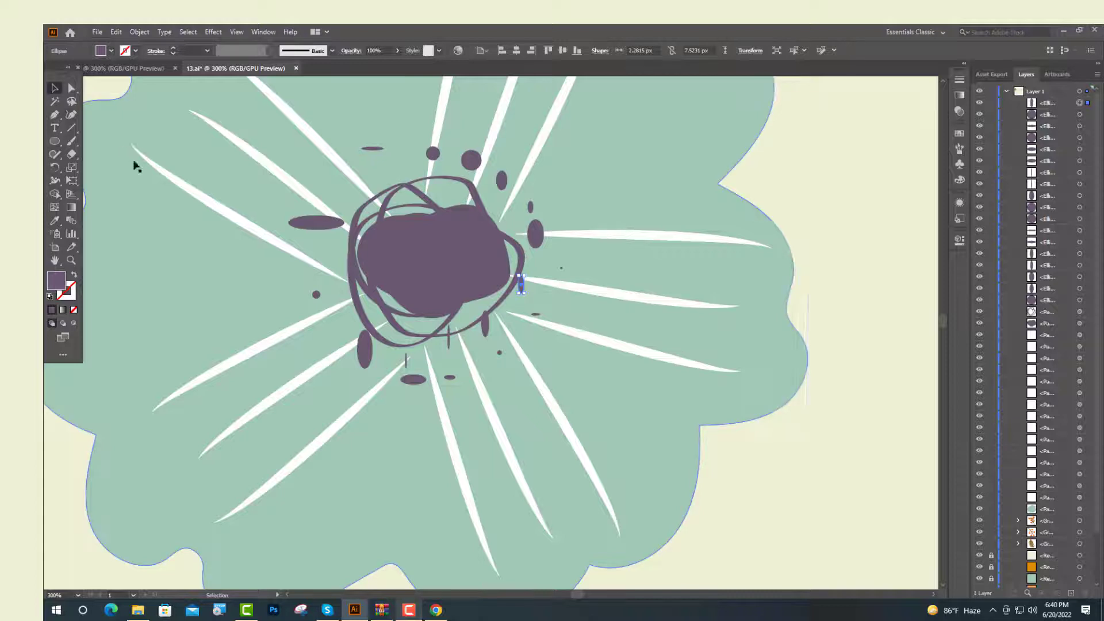
Select the finished flower and move it into place beside the leaf branches
left_click(175, 220)
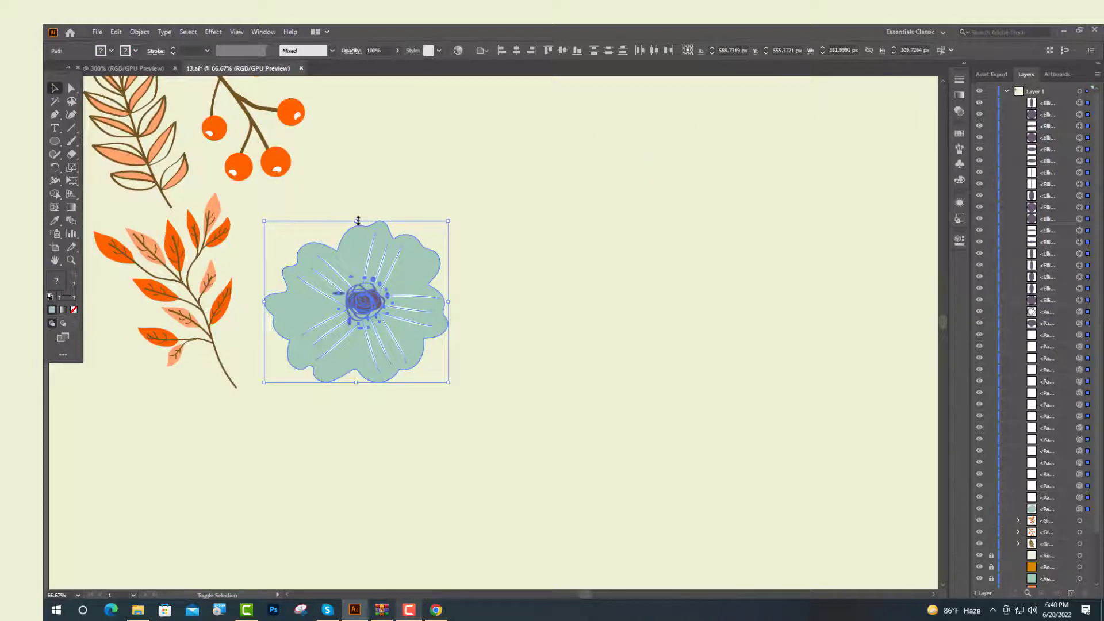
left_click_drag(356, 222, 356, 267)
left_click_drag(373, 325, 321, 268)
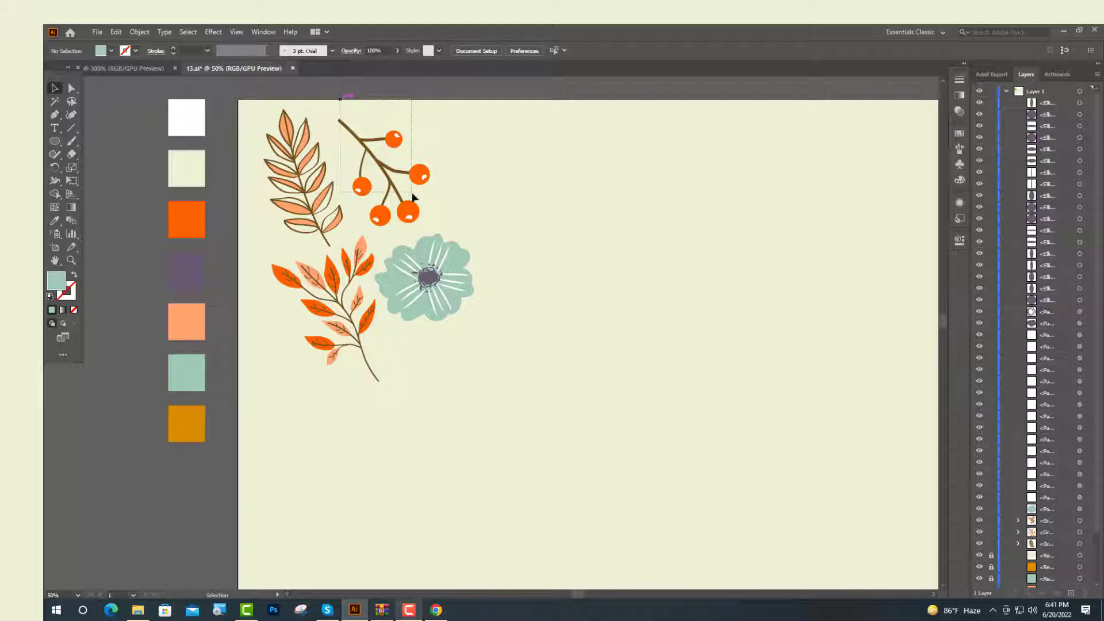
Duplicate the berry branch and rotate the copy below the flower
left_click(413, 198)
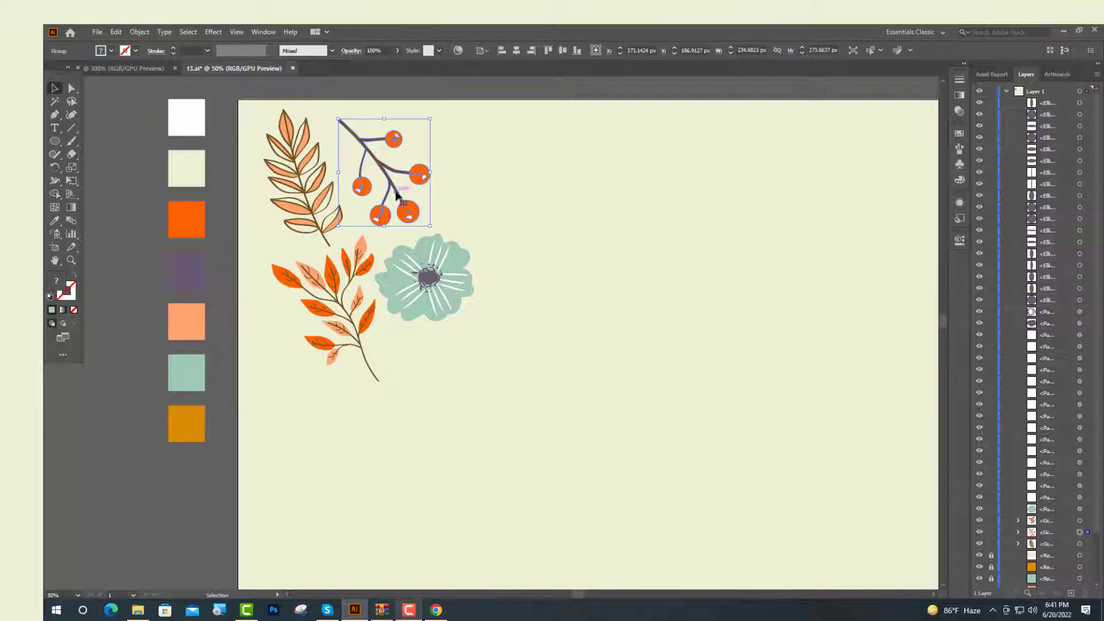
left_click_drag(397, 196, 455, 270)
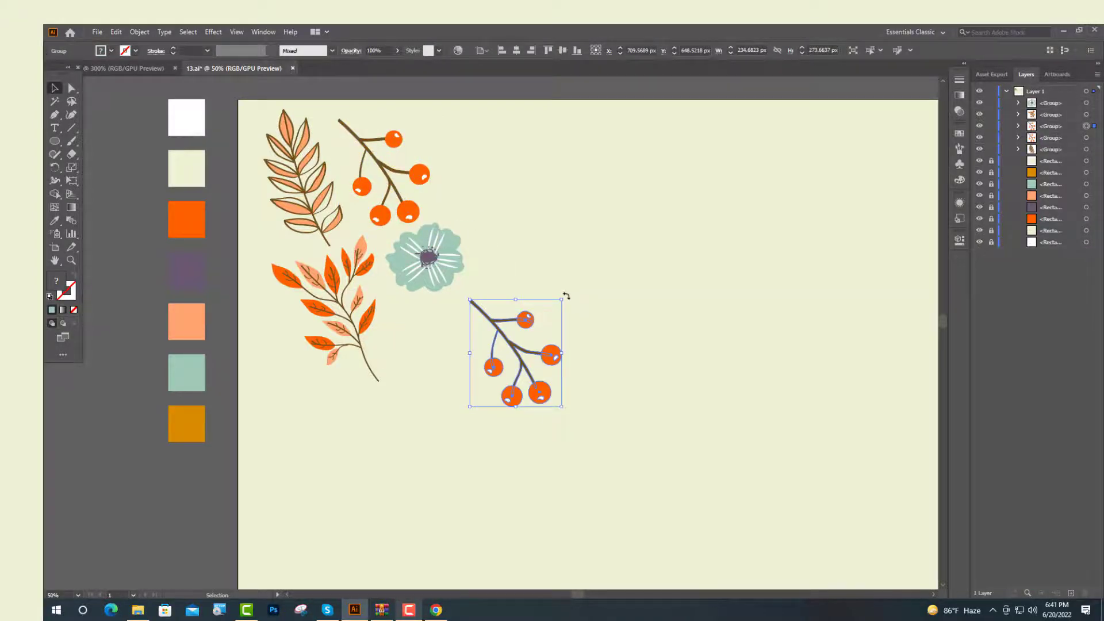
left_click_drag(566, 296, 429, 339)
Ungroup the copied berry branch
right_click(494, 289)
left_click(524, 381)
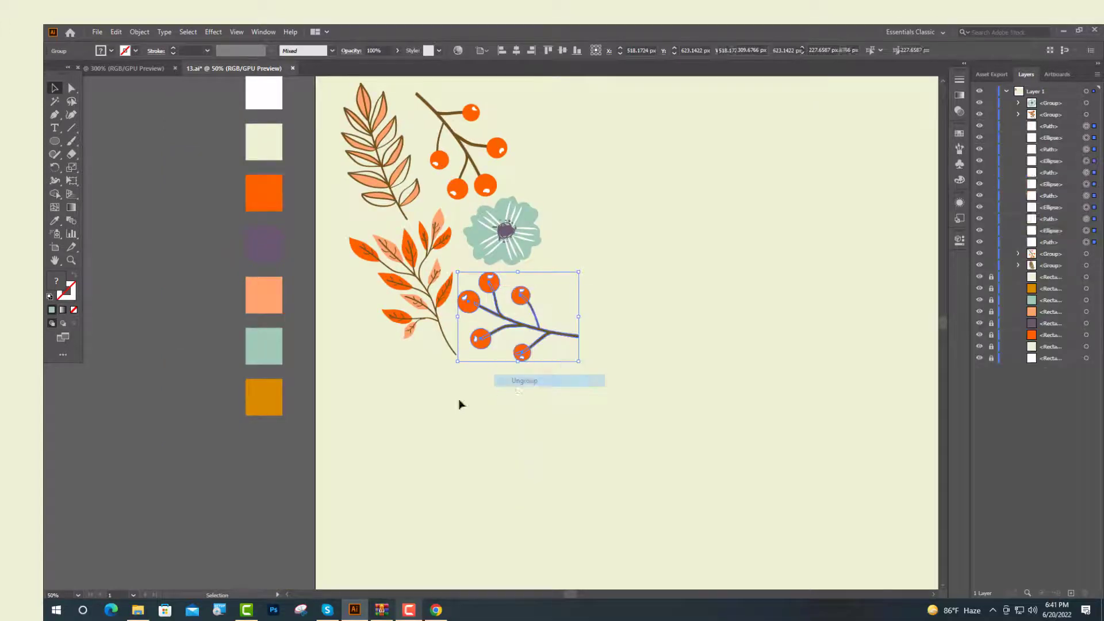
left_click(459, 403)
Select the copied branch's berries and recolor them golden yellow by sampling the palette swatch with the Eyedropper
left_click(489, 282)
left_click(520, 295, "shift")
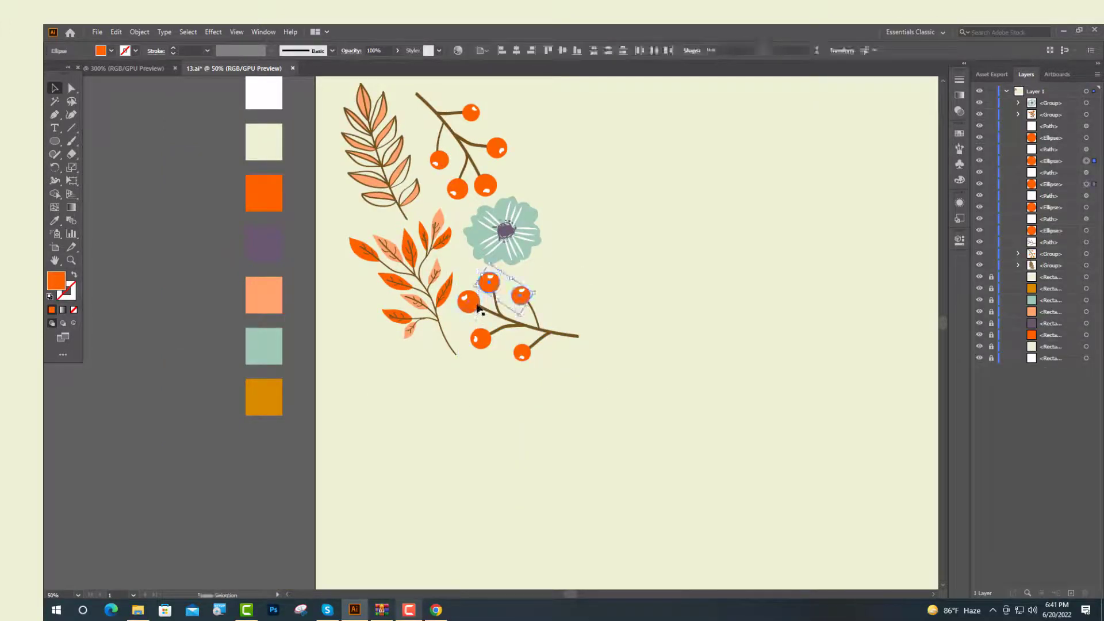
left_click(468, 301, "shift")
left_click(481, 339, "shift")
left_click(523, 353, "shift")
left_click(56, 225)
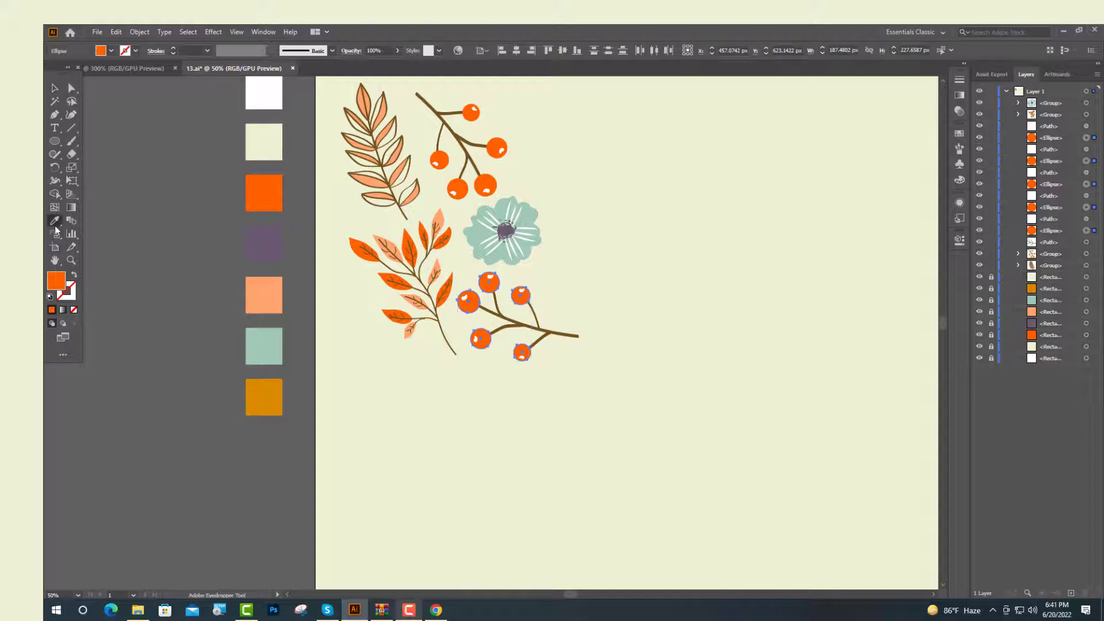
left_click(247, 382)
left_click(54, 88)
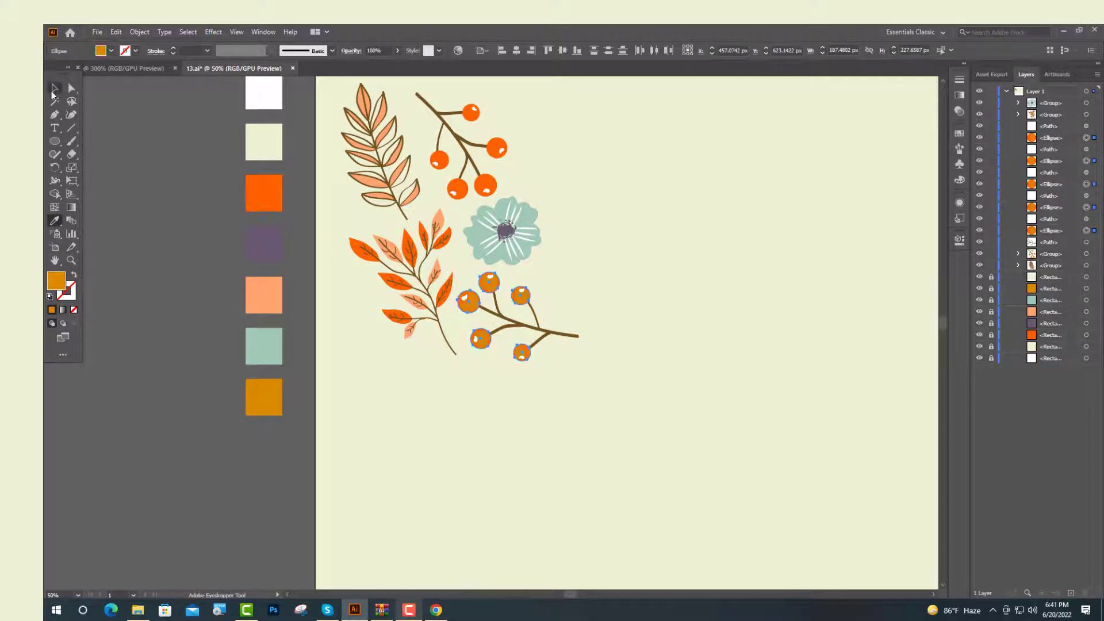
Nudge the recolored berry branch into position and group it
left_click(468, 279)
left_click_drag(468, 279, 253, 201)
left_click_drag(342, 277, 362, 284)
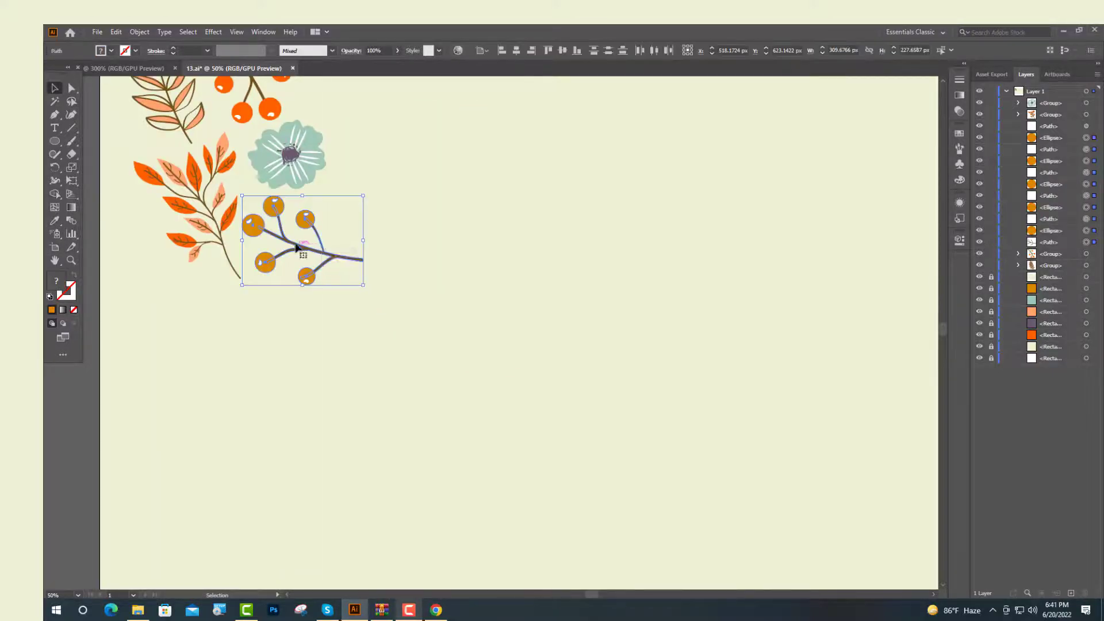
right_click(295, 246)
left_click(325, 311)
Duplicate the peach leaf branch and rotate the copy diagonally beside the flower
key("ctrl+minus")
key("ctrl+minus")
left_click_drag(292, 263, 397, 315)
scroll(436, 332, "up", 1)
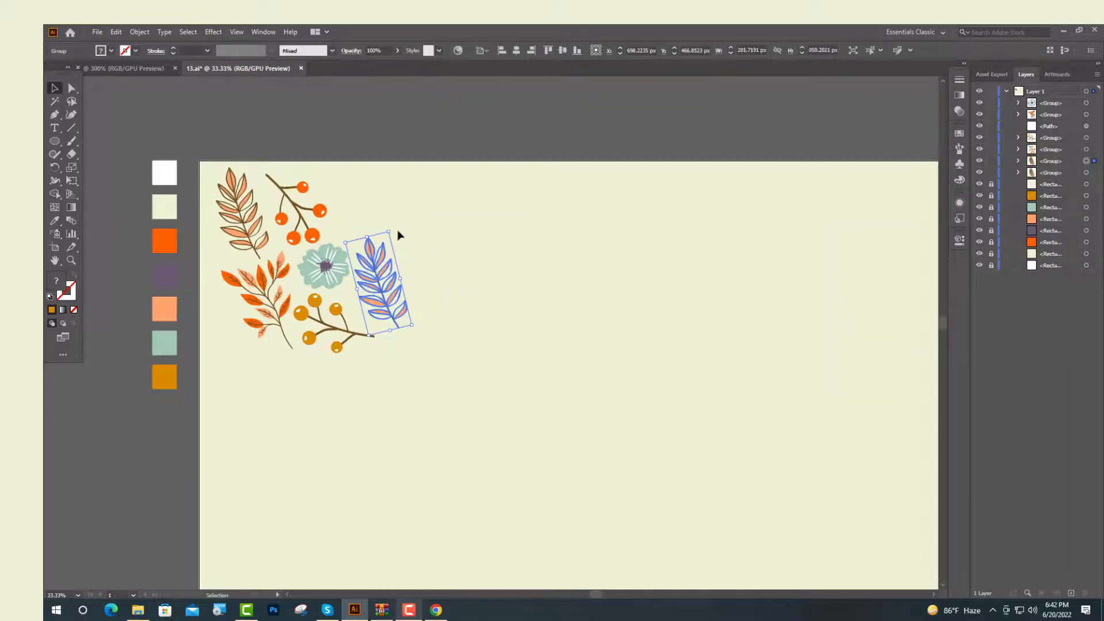
left_click_drag(392, 227, 492, 225)
left_click(493, 224)
scroll(432, 258, "down", 1)
scroll(432, 258, "up", 2)
Ungroup the copied leaf branch
left_click(369, 275)
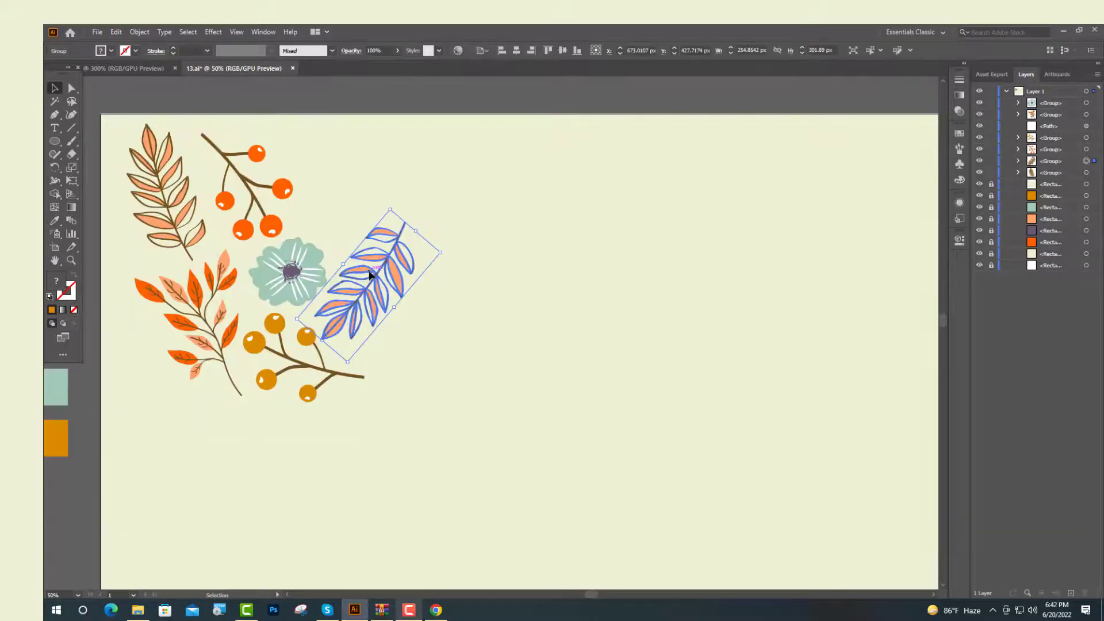
right_click(370, 271)
left_click(433, 362)
left_click(520, 286)
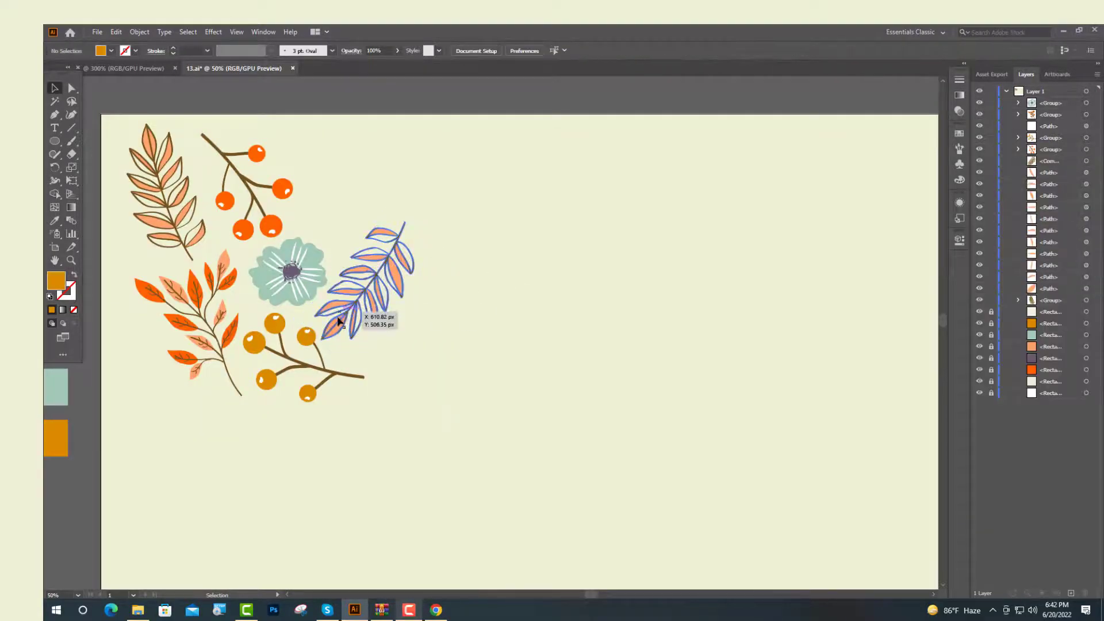
Select the copied branch's leaves and recolor them teal by sampling the teal swatch with the Eyedropper
left_click(336, 320)
left_click(368, 317)
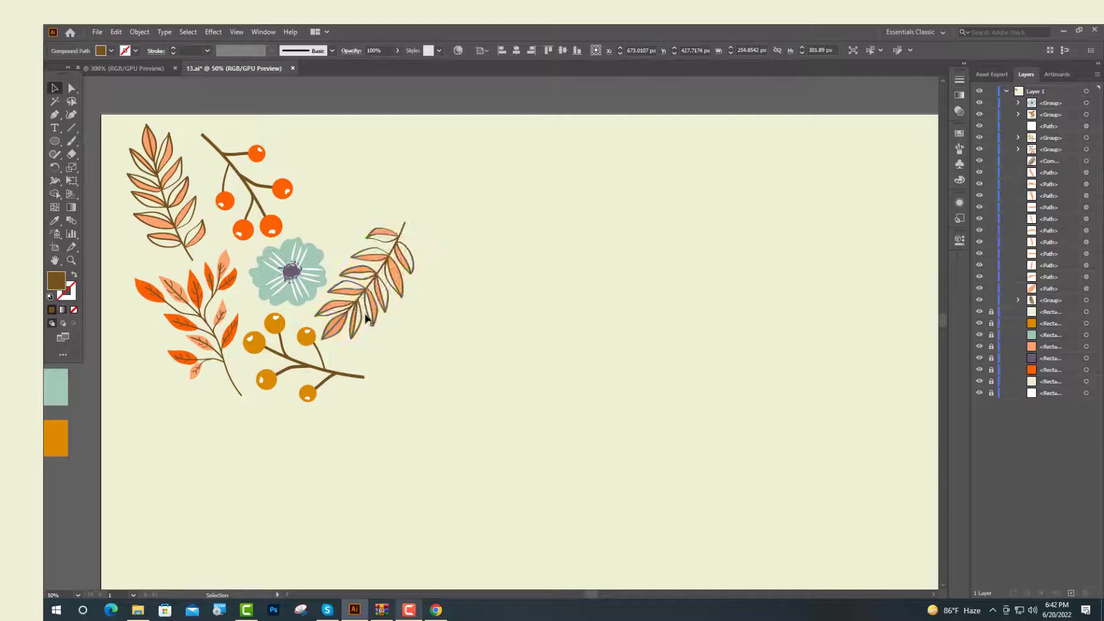
left_click(339, 306)
scroll(340, 329, "up", 3)
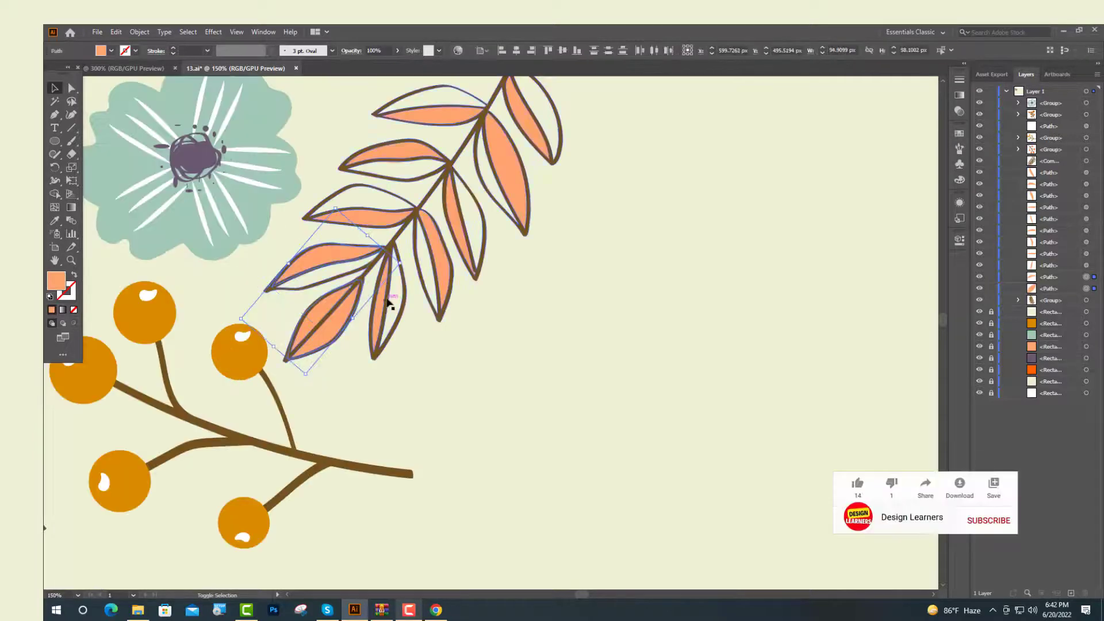
left_click(382, 305, "shift")
left_click(333, 314, "shift")
left_click(444, 270, "shift")
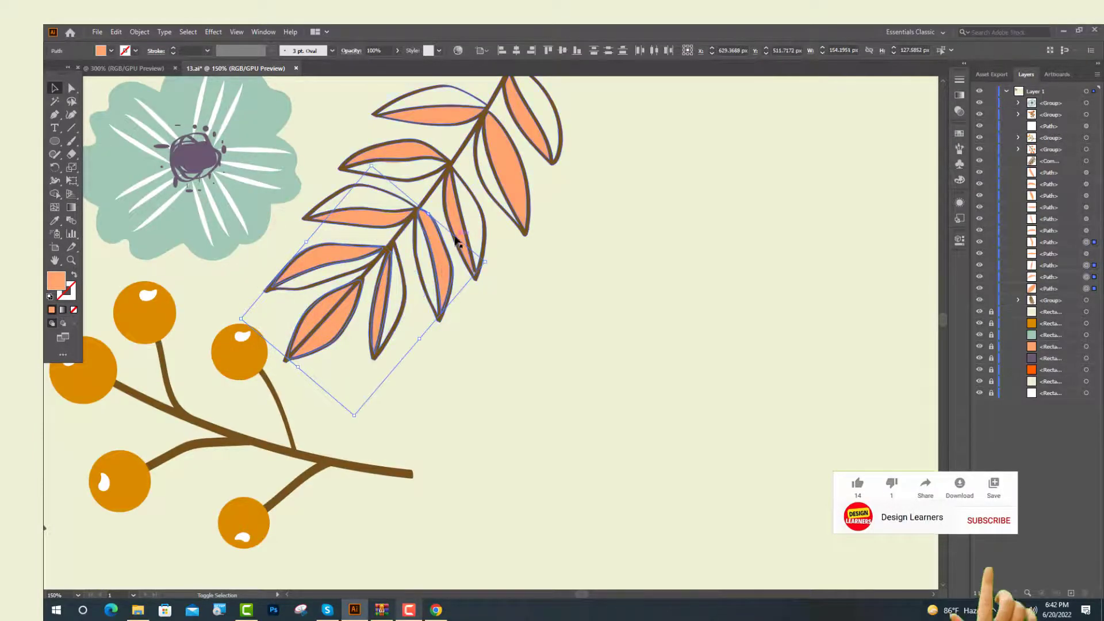
left_click(456, 224, "shift")
left_click(510, 178, "shift")
left_click(530, 135, "shift")
key("ctrl+minus")
key("ctrl+minus")
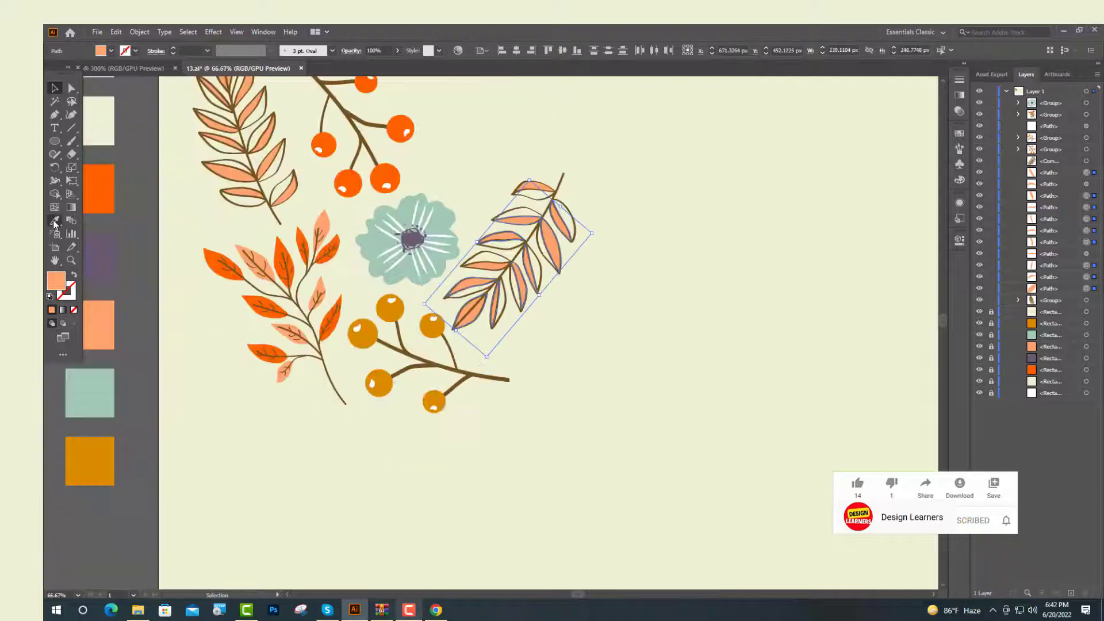
left_click(55, 220)
key("ctrl+minus")
left_click(115, 348)
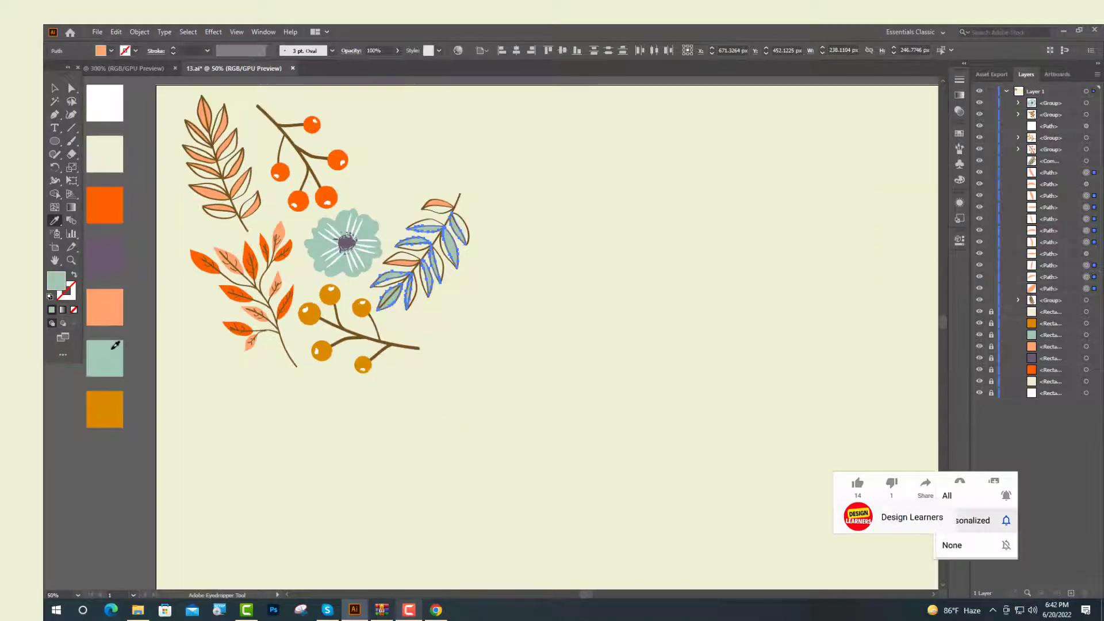
Try recoloring two leaves of the teal branch peach by sampling a peach leaf
left_click(55, 88)
scroll(417, 304, "up", 2)
left_click(465, 107)
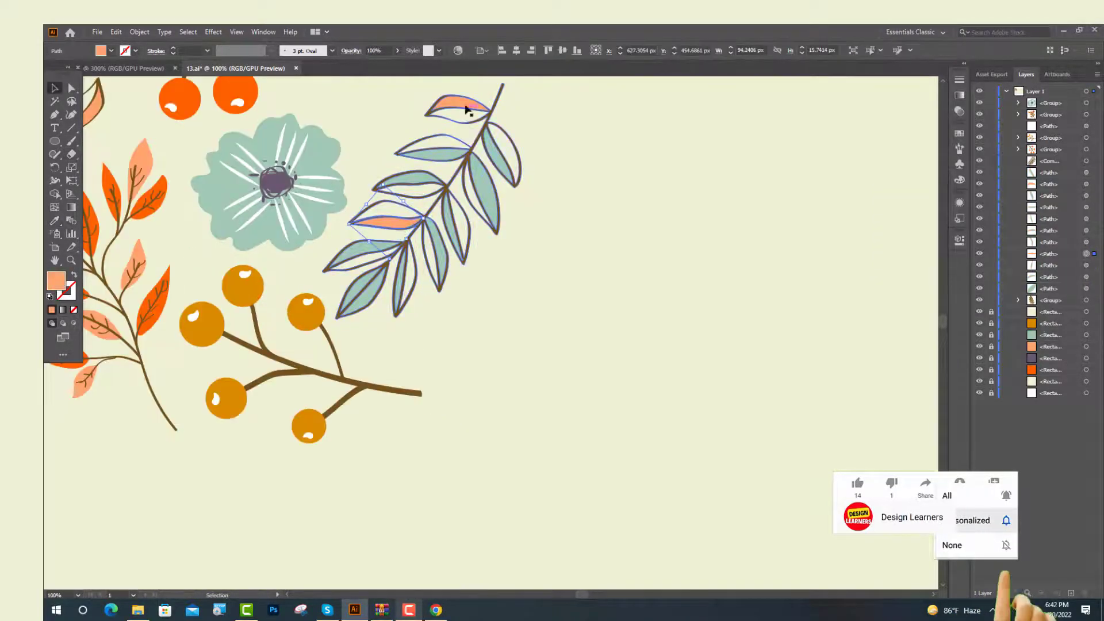
left_click(391, 222, "shift")
left_click(55, 221)
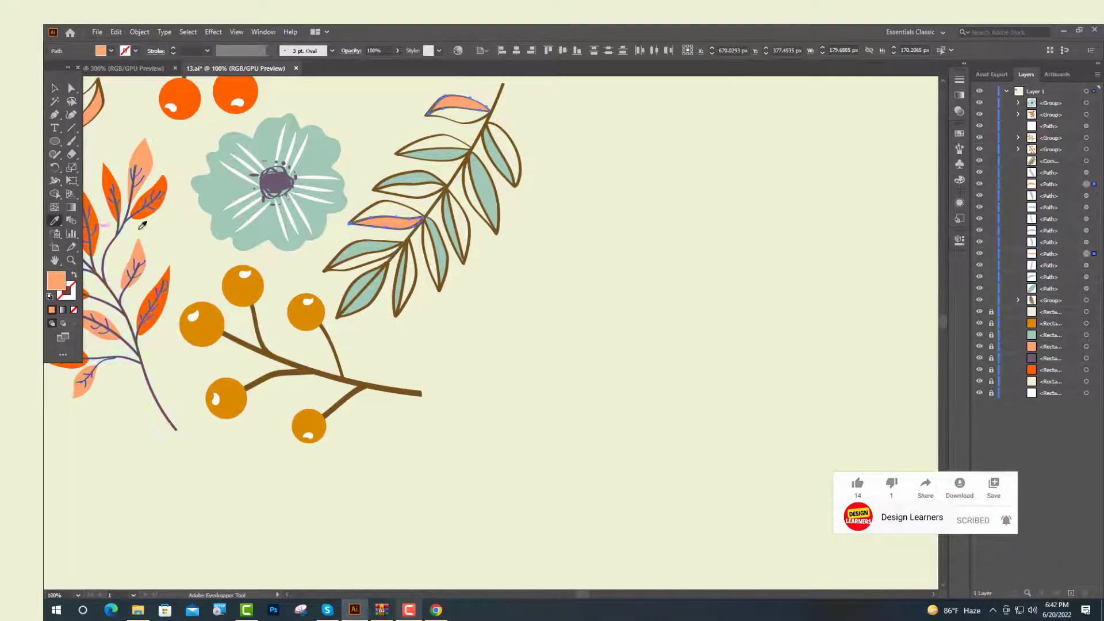
left_click(222, 198)
Duplicate the orange leaf branch and rotate the copy into the top right of the composition
left_click(55, 88)
left_click(644, 511)
scroll(645, 511, "down", 1)
scroll(576, 437, "up", 1)
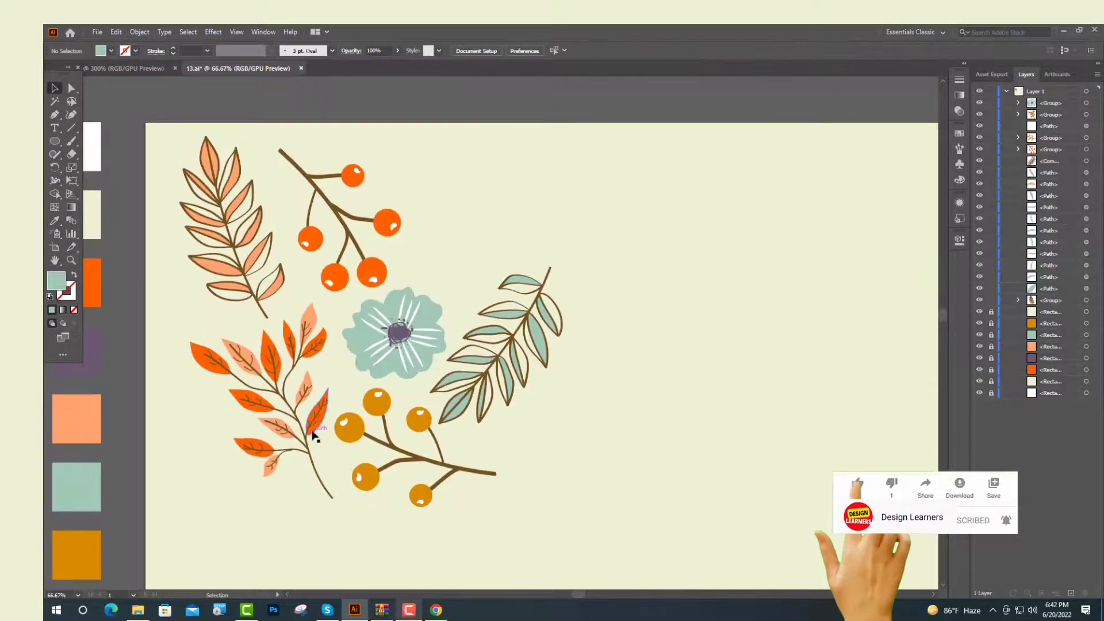
left_click_drag(311, 426, 481, 264)
scroll(656, 308, "up", 2)
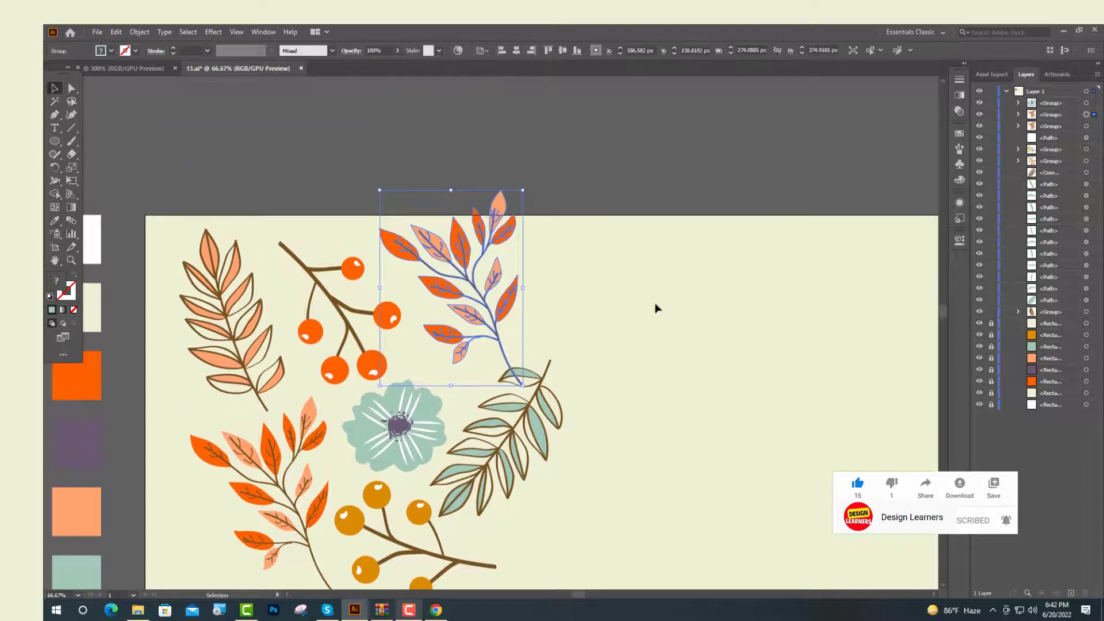
left_click_drag(526, 188, 378, 236)
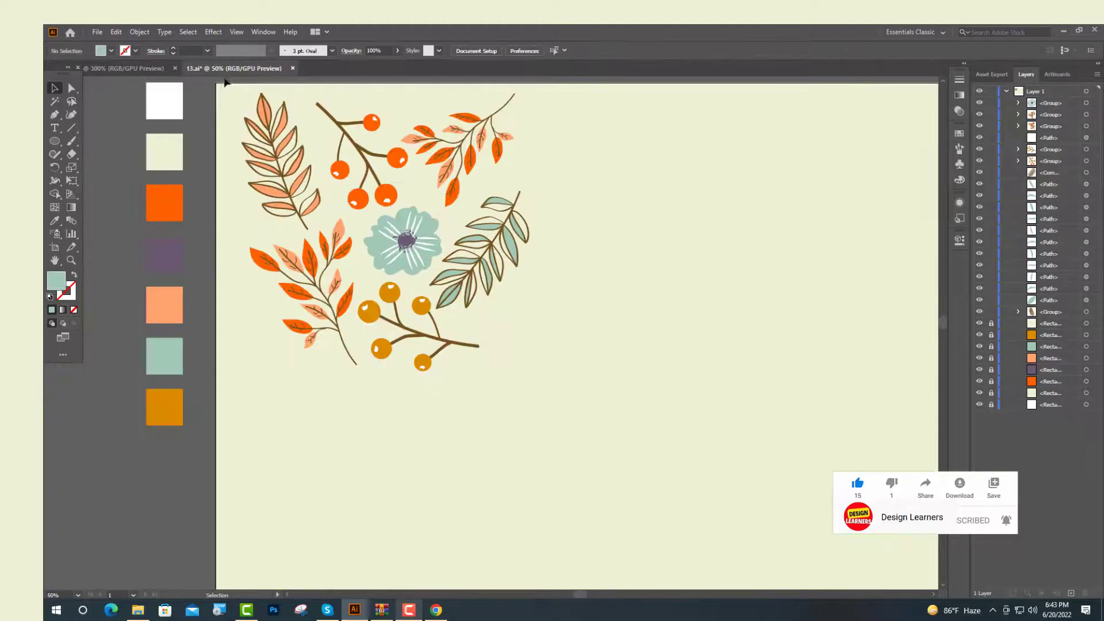
Duplicate the flower and place the copy left of the orange branch
left_click_drag(612, 406, 612, 407)
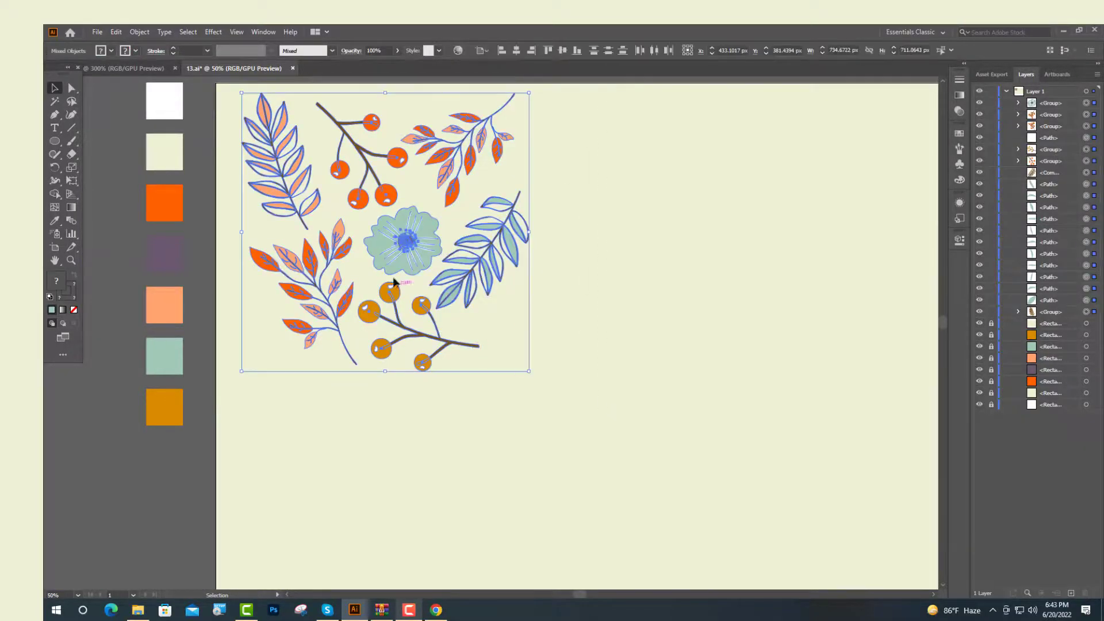
left_click_drag(395, 266, 405, 378)
left_click(564, 293)
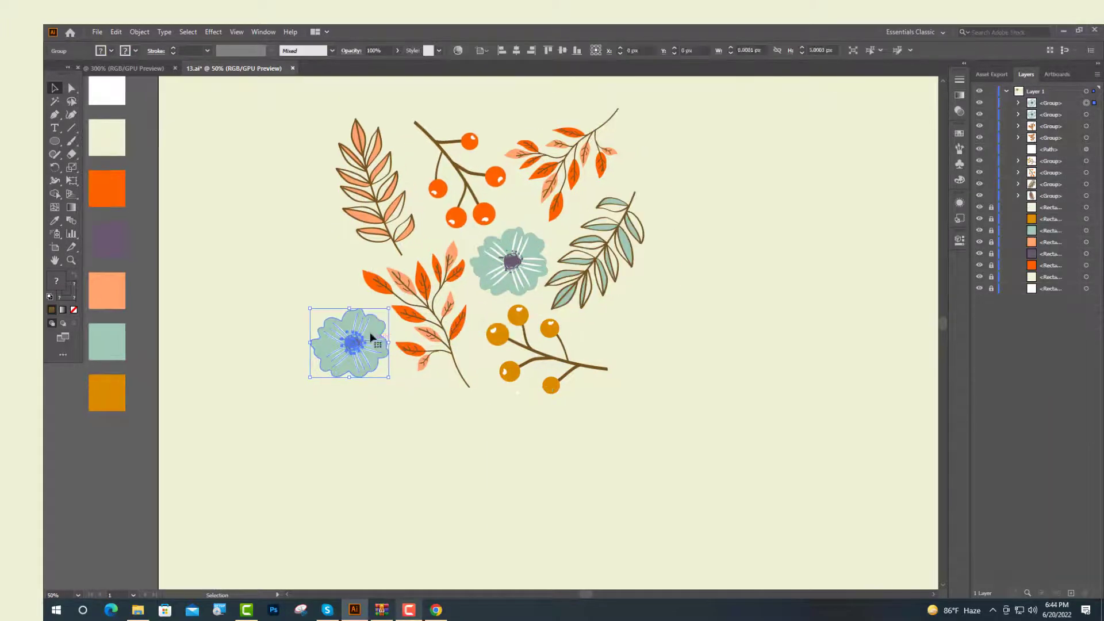
Ungroup the copied flower
right_click(371, 334)
mouse_move(418, 473)
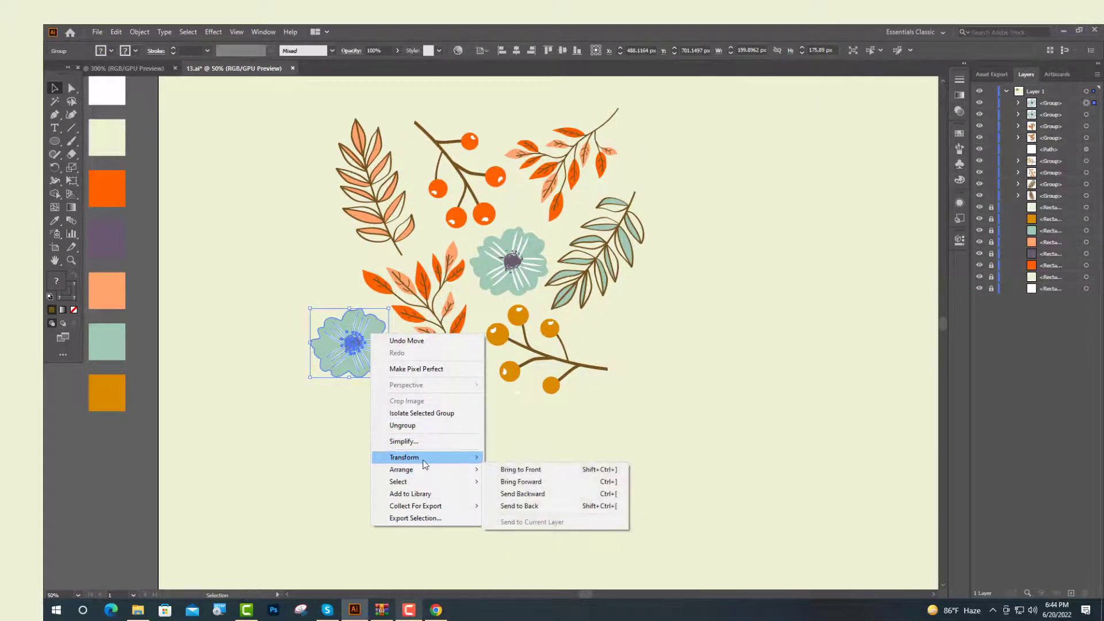
left_click(403, 426)
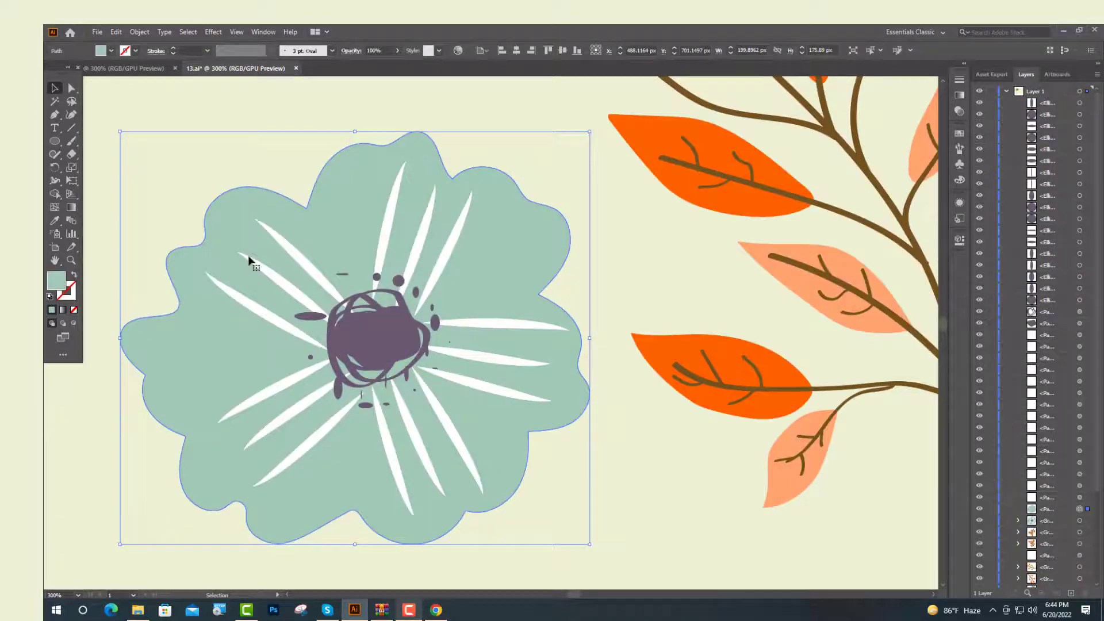
Select the copied flower's center scribbles and dots and recolor them white with the Eyedropper
left_click(201, 178)
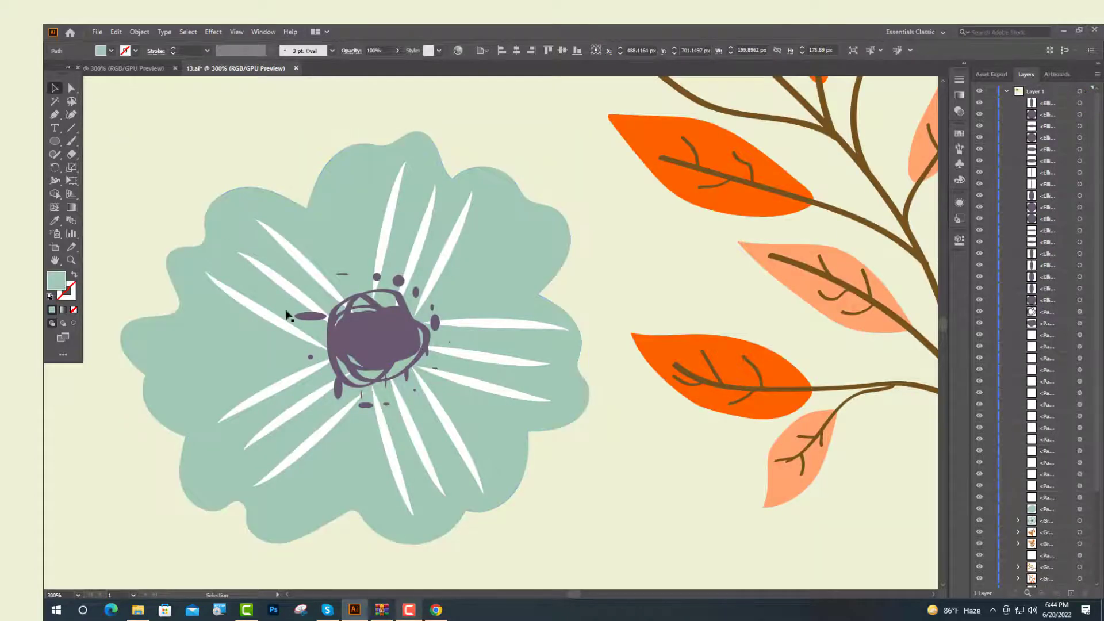
left_click(379, 343)
left_click(435, 315, "shift")
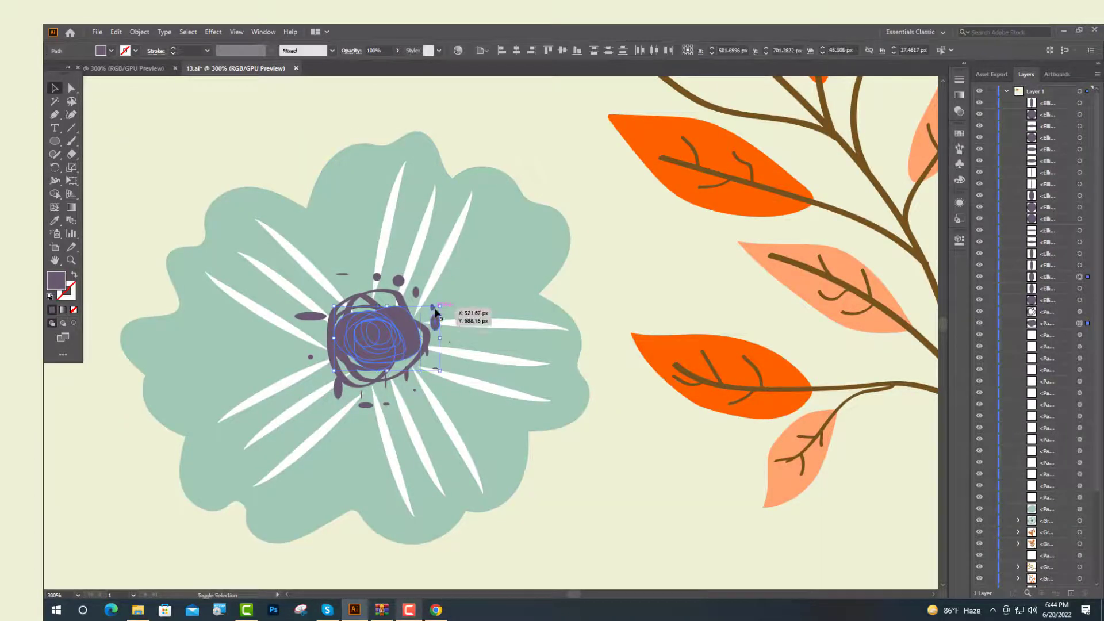
left_click(432, 308, "shift")
left_click(415, 291, "shift")
left_click(397, 282, "shift")
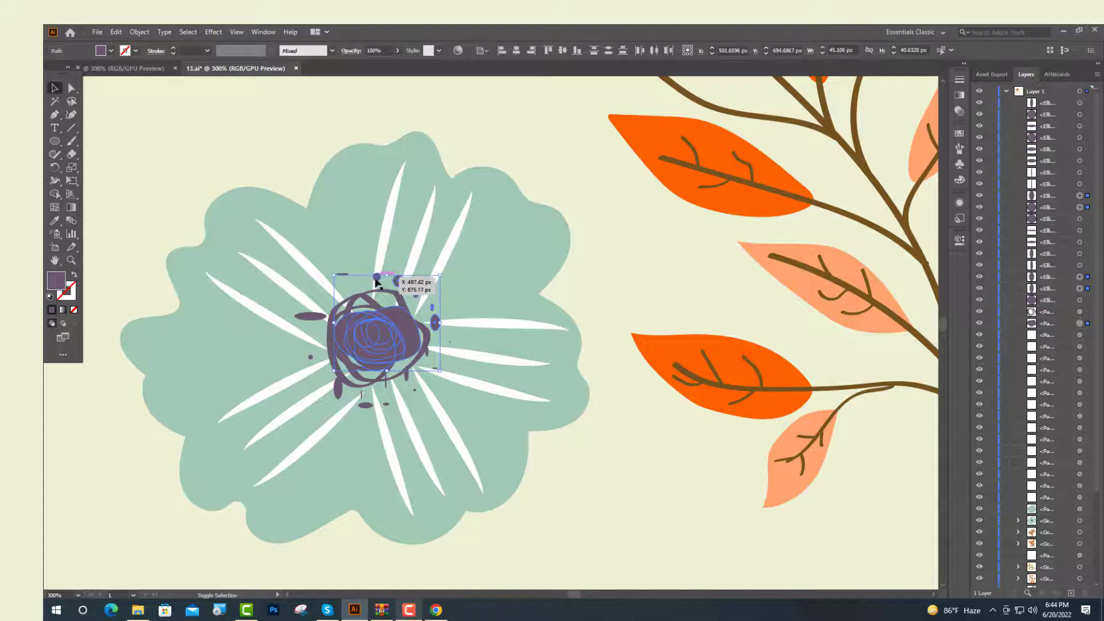
left_click(377, 278, "shift")
left_click(344, 275, "shift")
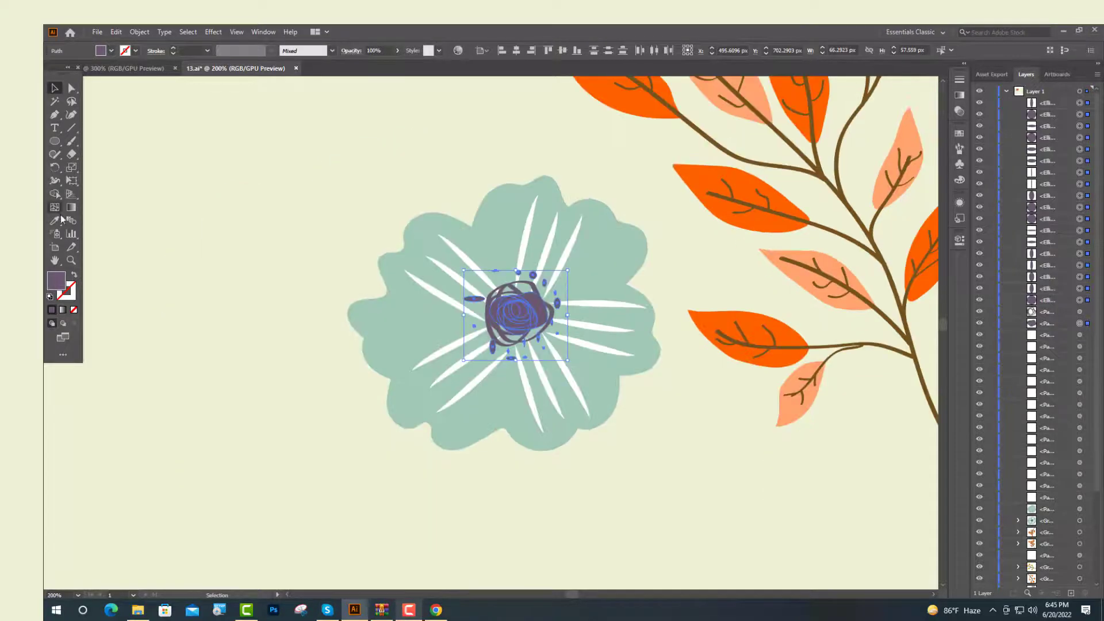
left_click(58, 221)
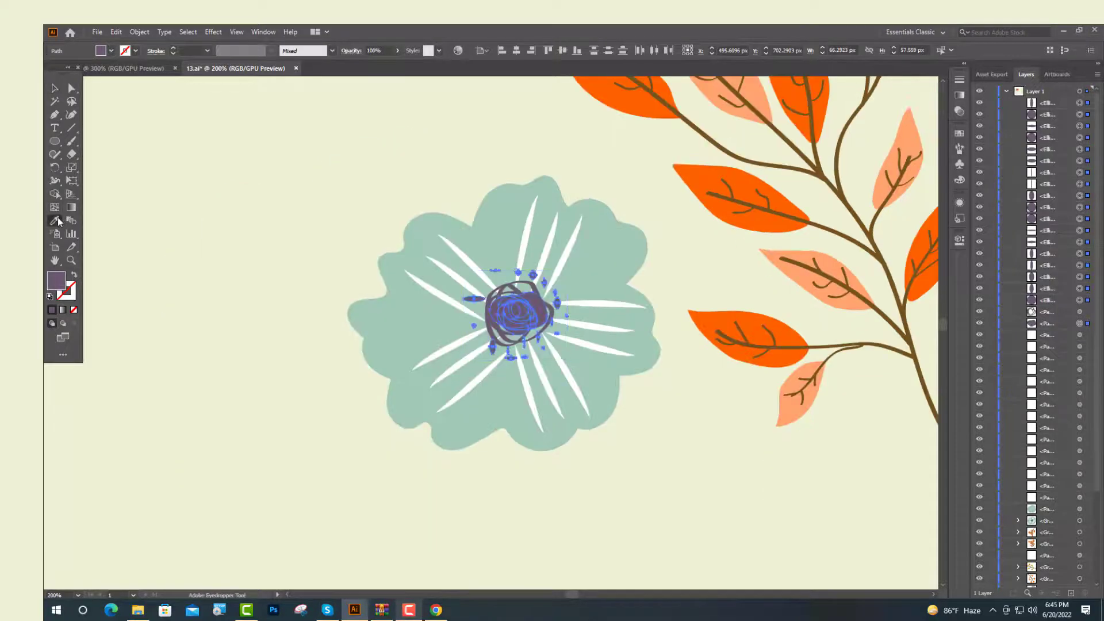
scroll(465, 301, "down", 3)
scroll(196, 264, "up", 3)
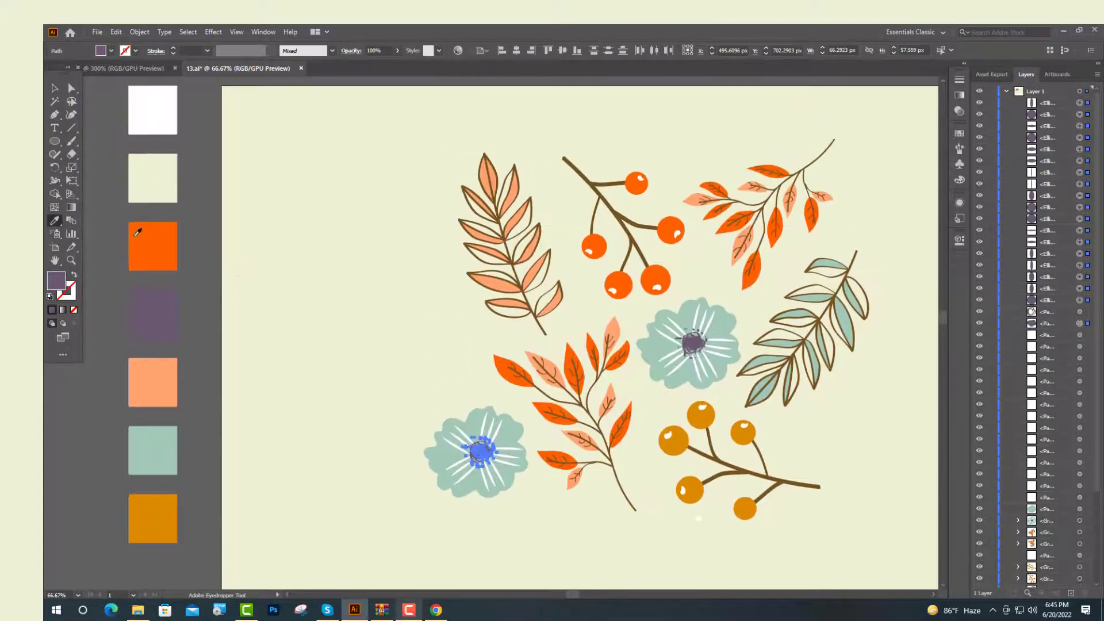
left_click(140, 110)
left_click(56, 89)
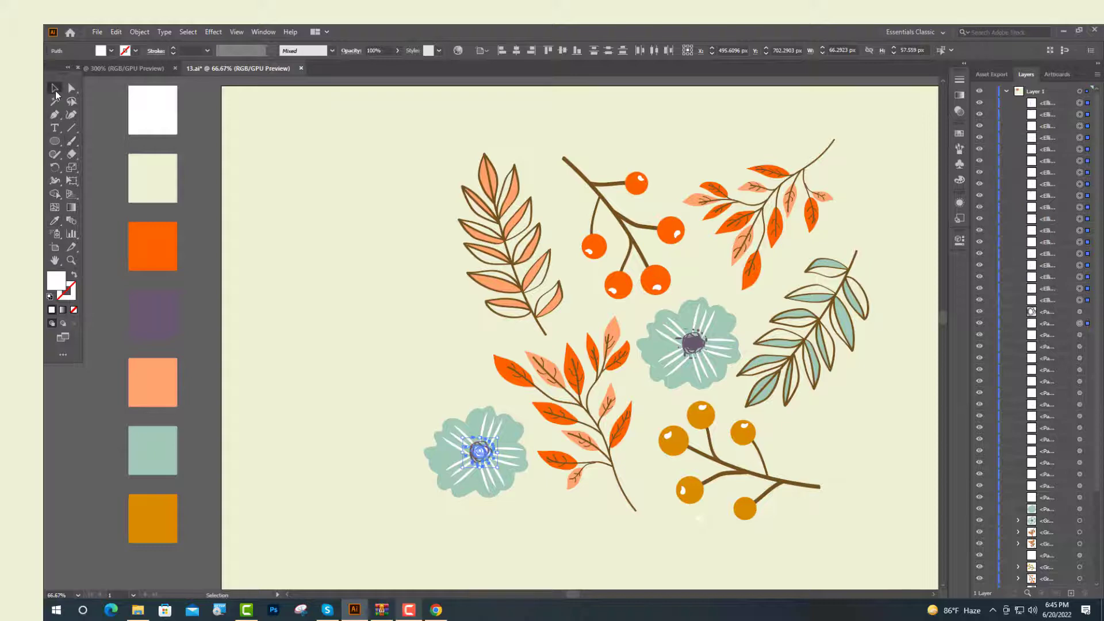
Recolor the remaining center piece of the copied flower white using the Eyedropper on the white swatch
left_click(355, 283)
scroll(506, 426, "down", 1)
scroll(503, 410, "up", 1)
left_click(488, 355)
scroll(502, 352, "down", 2)
key("i")
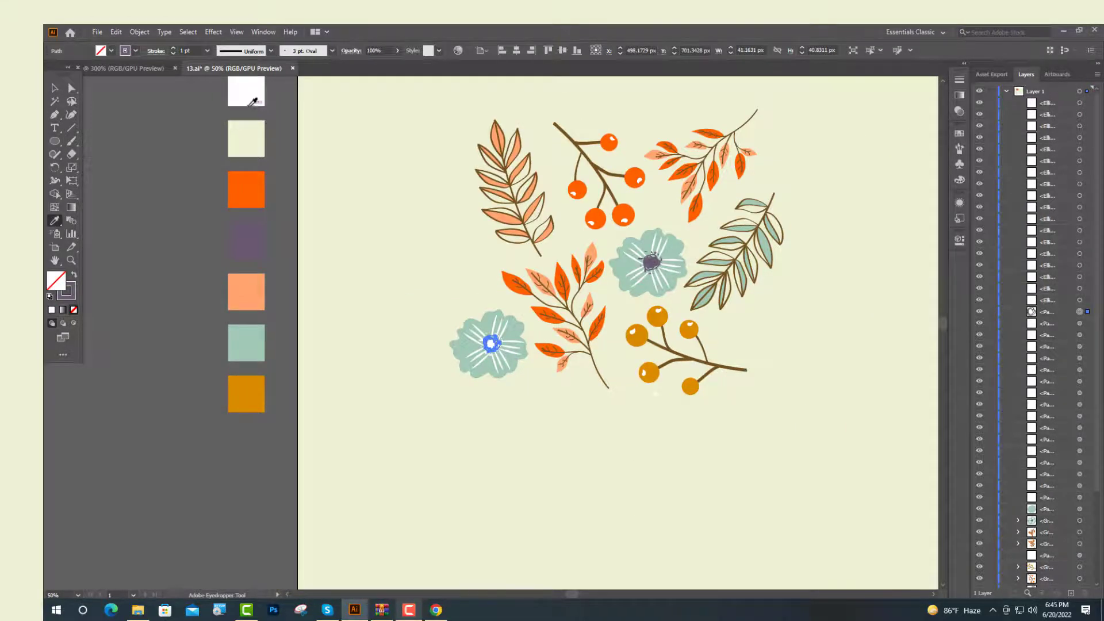
left_click(251, 103)
left_click(54, 89)
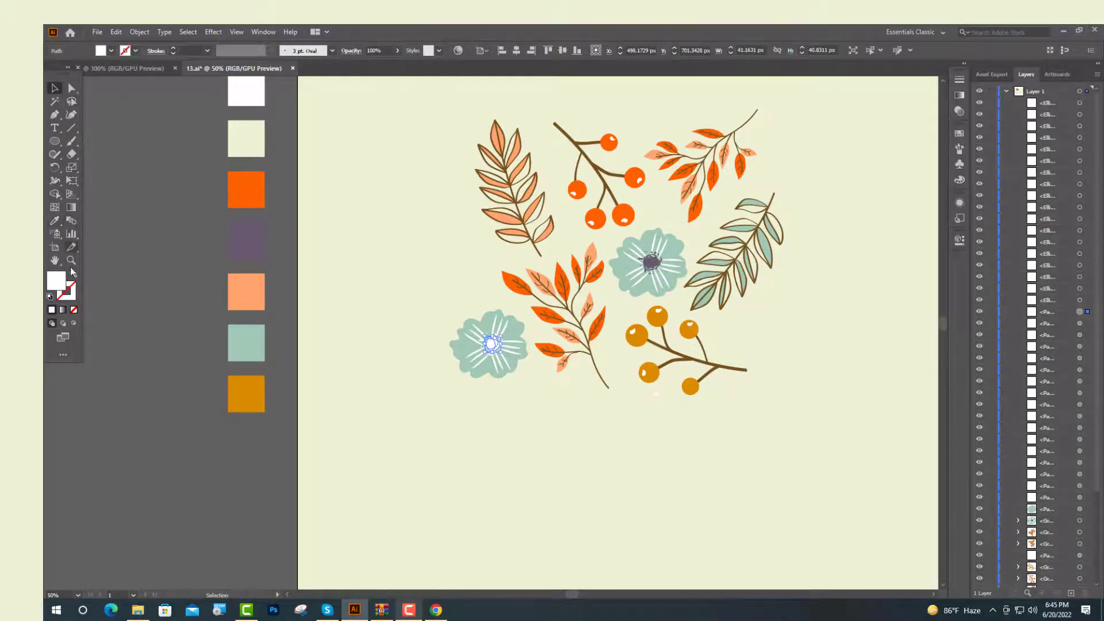
Recolor the copied flower's petals purple by sampling the purple swatch with the Eyedropper
left_click(73, 277)
left_click(484, 454)
scroll(499, 323, "up", 3)
left_click(516, 471)
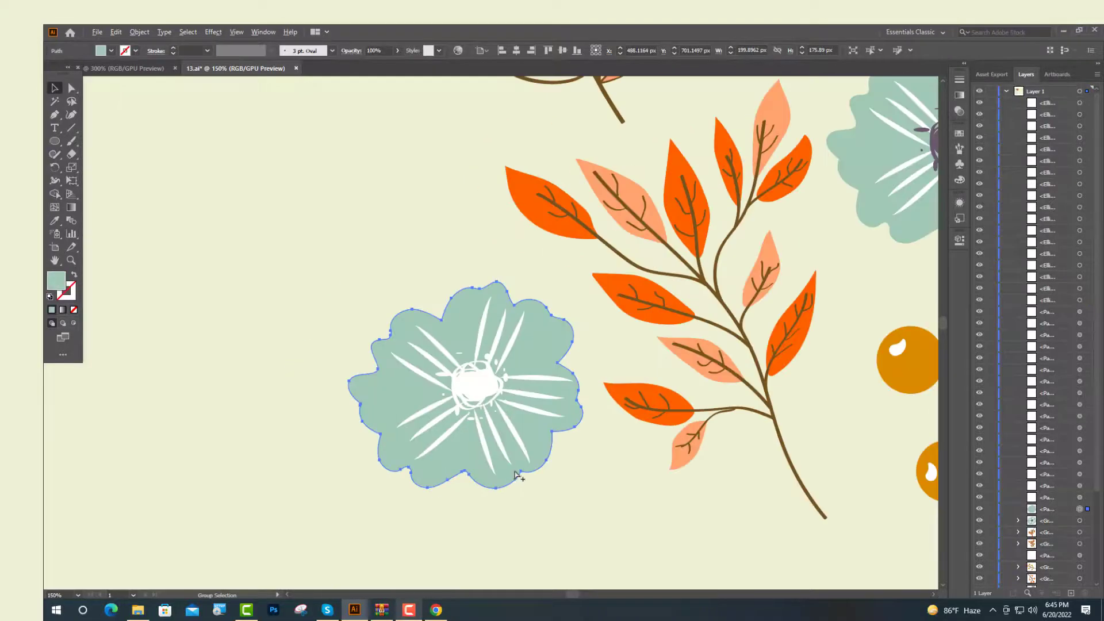
left_click(54, 221)
scroll(328, 270, "down", 4)
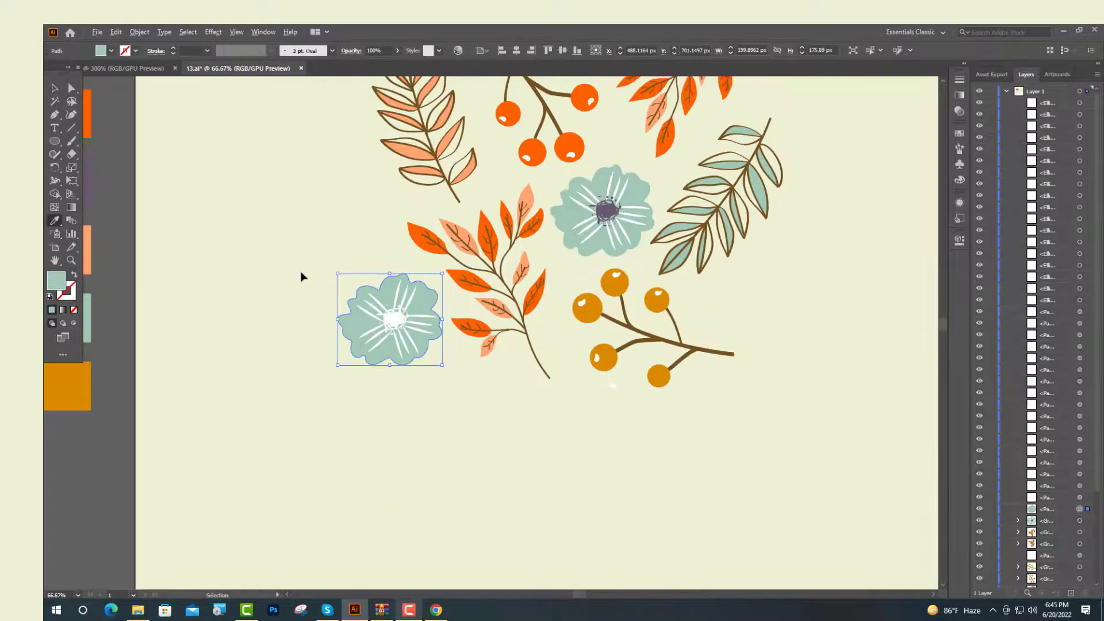
left_click(194, 222)
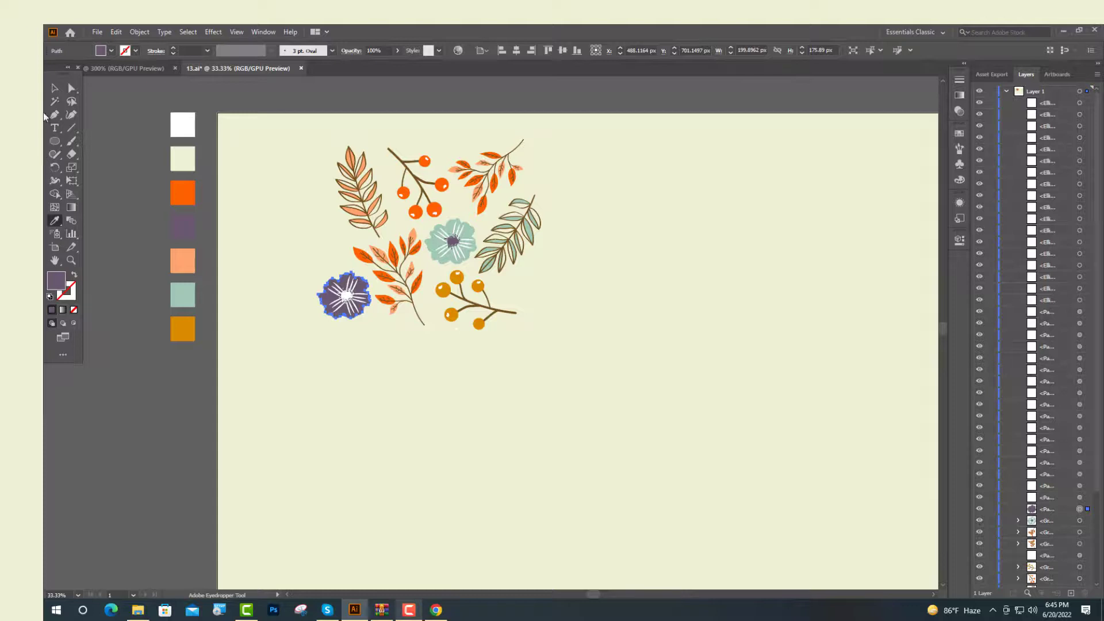
Select the purple flower's petal lines and sample a cream fill onto them with the Eyedropper
left_click(55, 88)
left_click(270, 255)
scroll(338, 307, "up", 5)
left_click(346, 310)
left_click(322, 298, "shift")
left_click(314, 274, "shift")
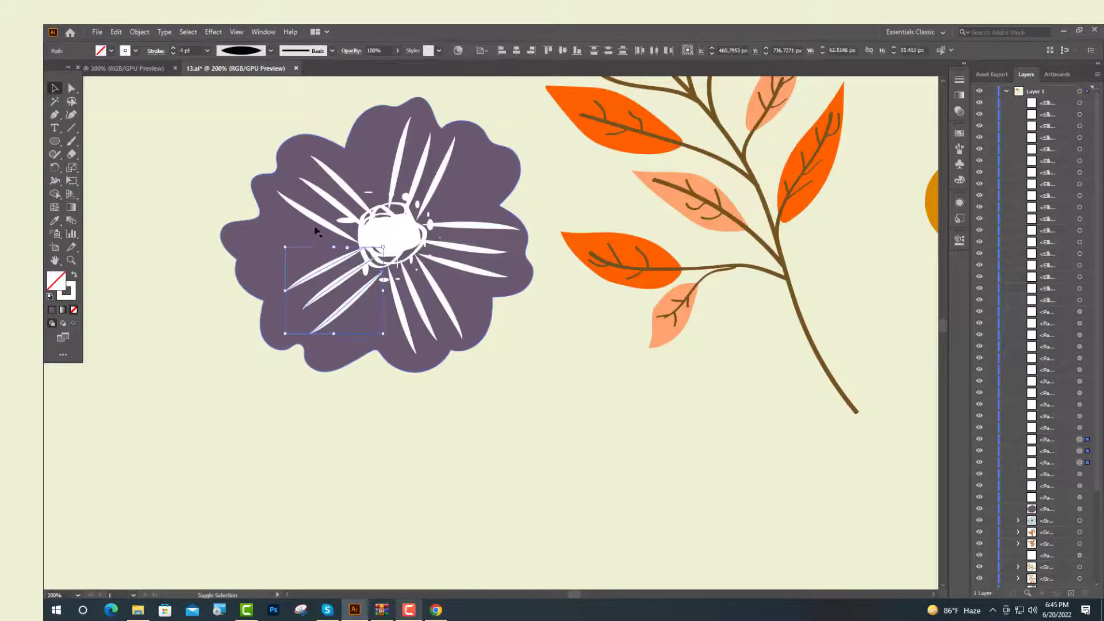
left_click(323, 220, "shift")
left_click_drag(351, 192, 461, 295)
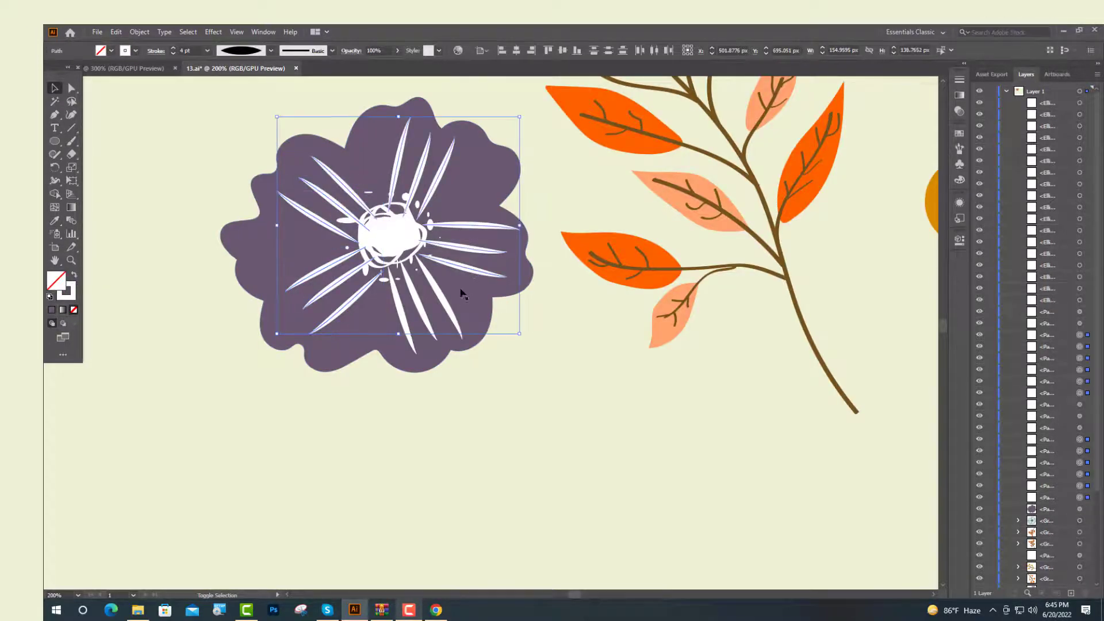
left_click(417, 322, "shift")
left_click(426, 325, "shift")
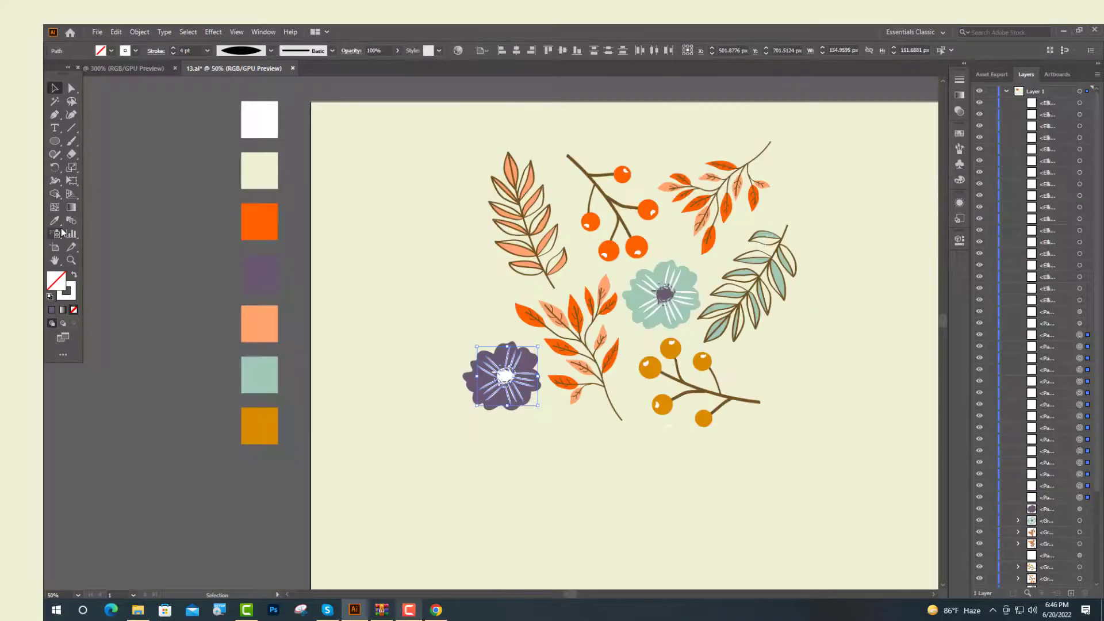
key("i")
left_click(55, 90)
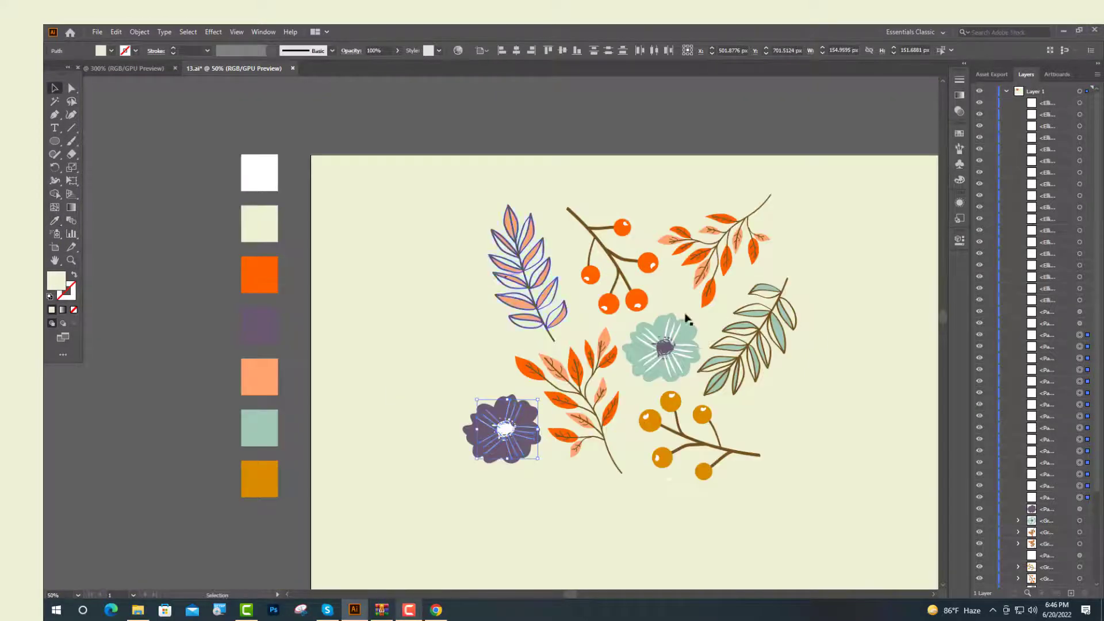
Swap the petal lines' fill to stroke, set the stroke weight to 4 pt and apply a width profile
left_click(964, 242)
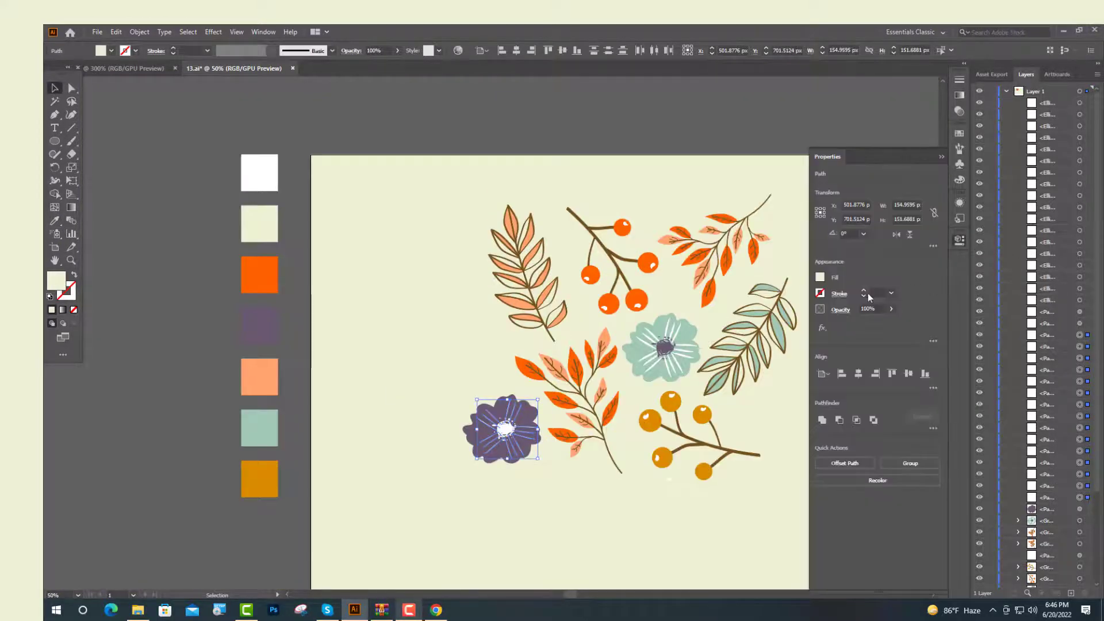
left_click(74, 276)
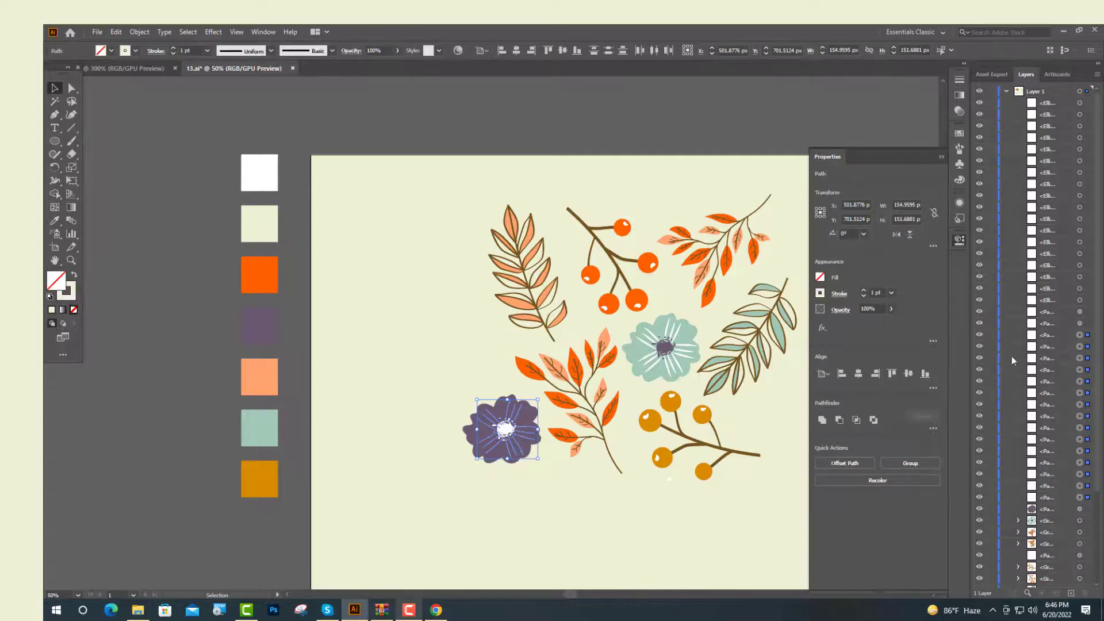
left_click(865, 291)
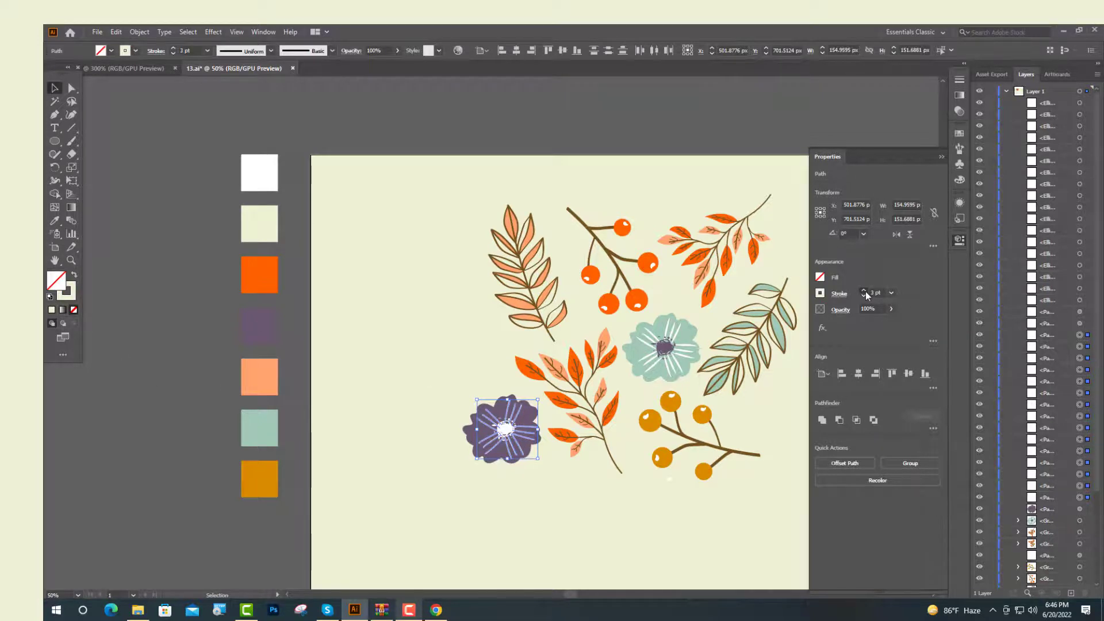
left_click(864, 291)
left_click(844, 297)
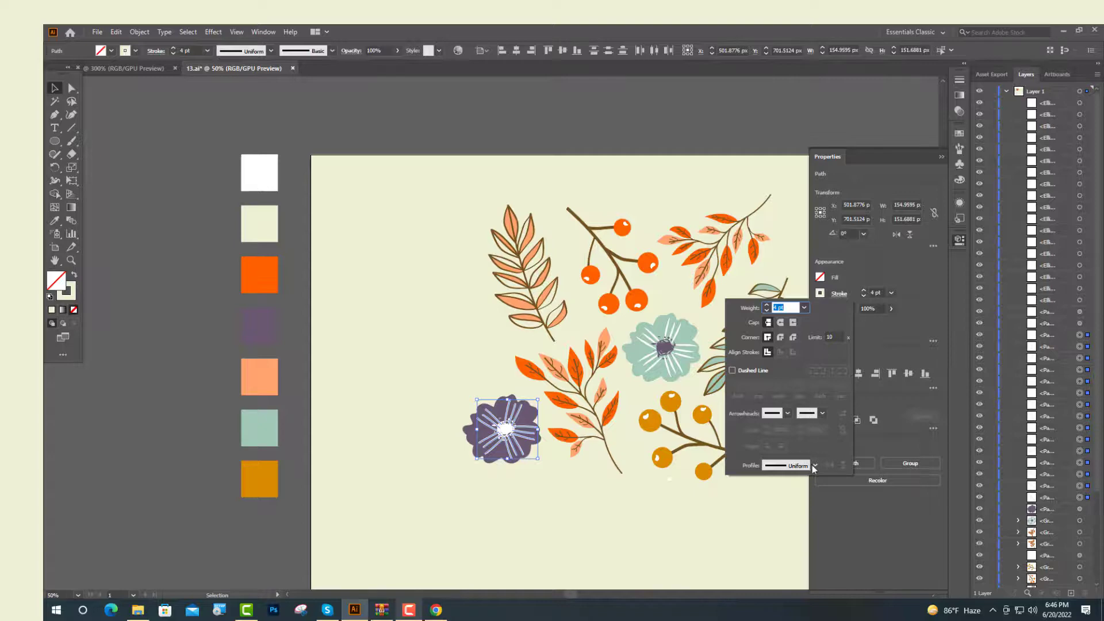
left_click(814, 466)
left_click(787, 352)
left_click(558, 507)
Select all the floral artwork and make a new pattern from it
scroll(533, 289, "down", 1)
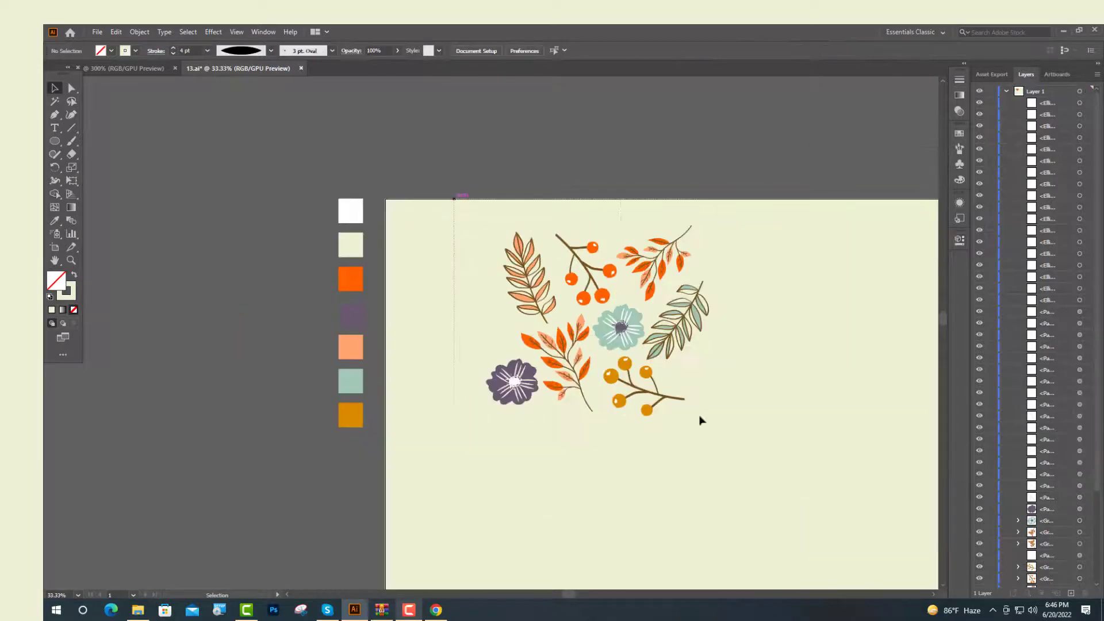
left_click_drag(724, 453, 722, 449)
left_click(139, 32)
mouse_move(241, 320)
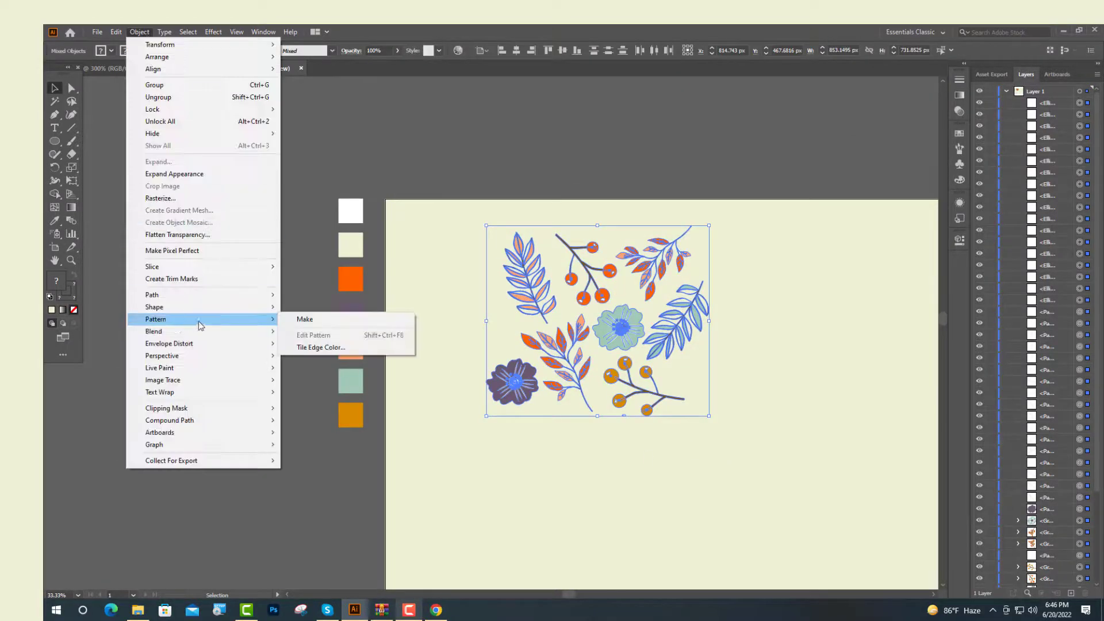
left_click(314, 320)
left_click(679, 343)
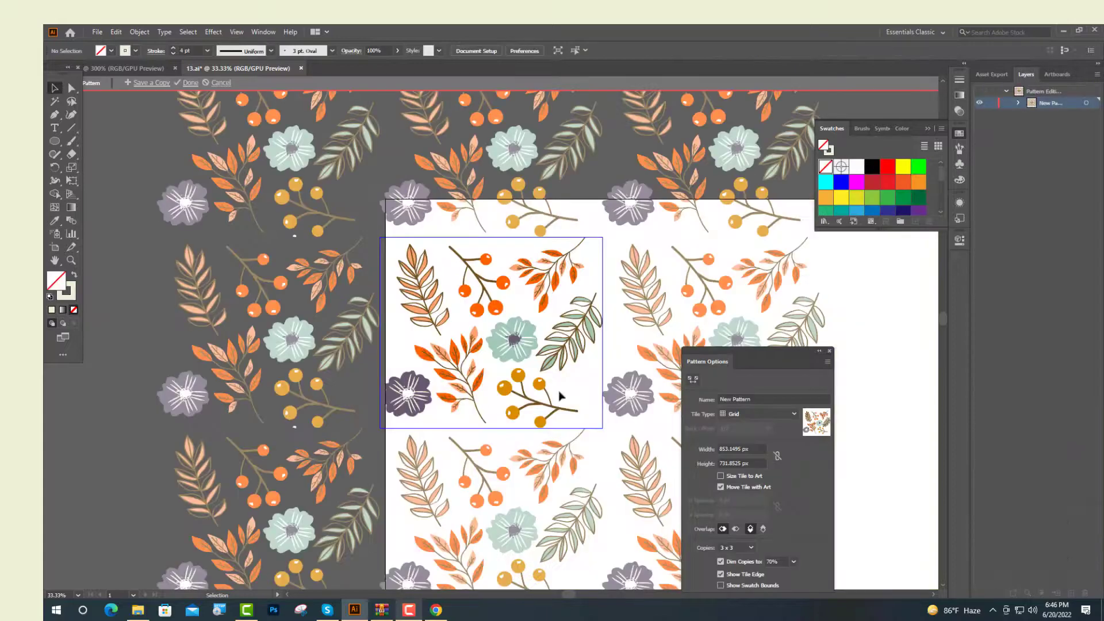
Shrink the pattern tile to about 780 × 674 px using the Pattern Tile Tool
left_click(694, 381)
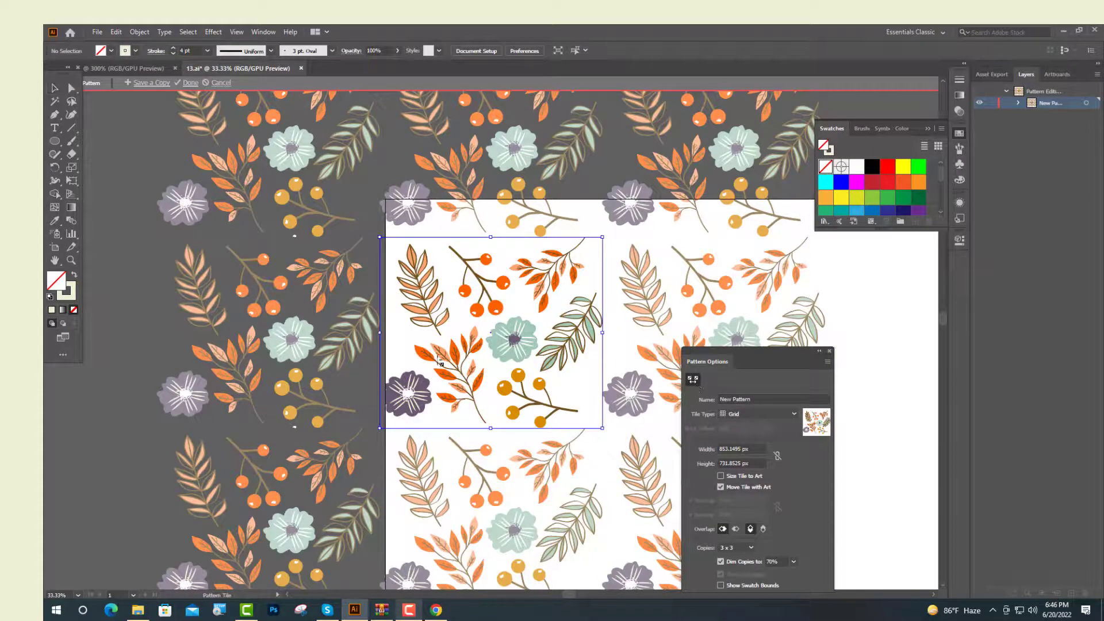
left_click_drag(383, 337, 390, 337)
left_click_drag(602, 337, 596, 339)
left_click_drag(491, 238, 493, 252)
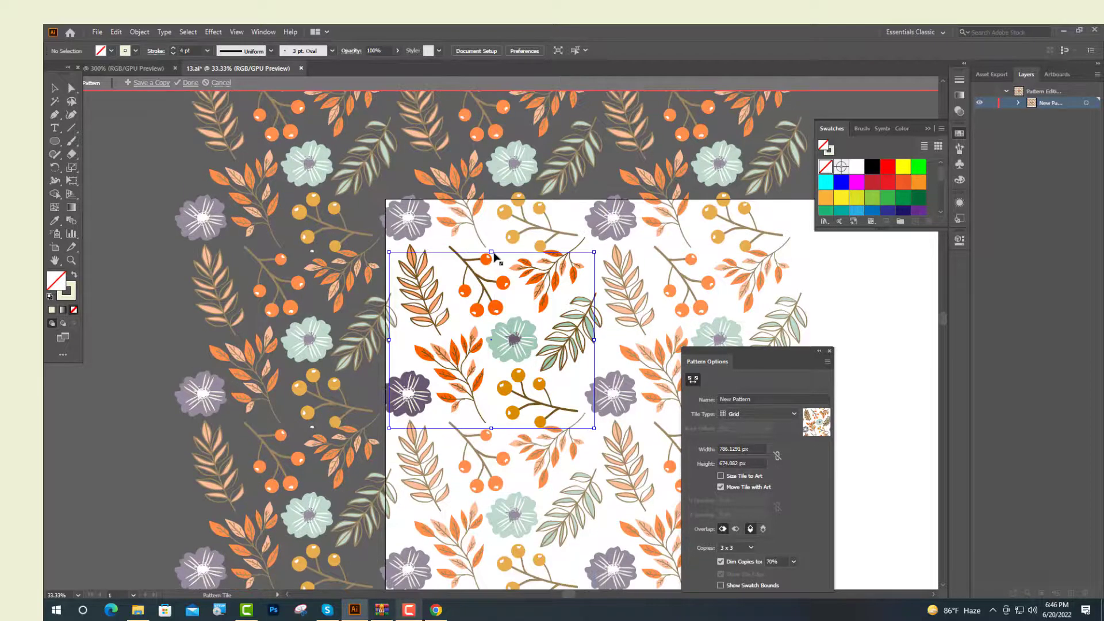
left_click(694, 381)
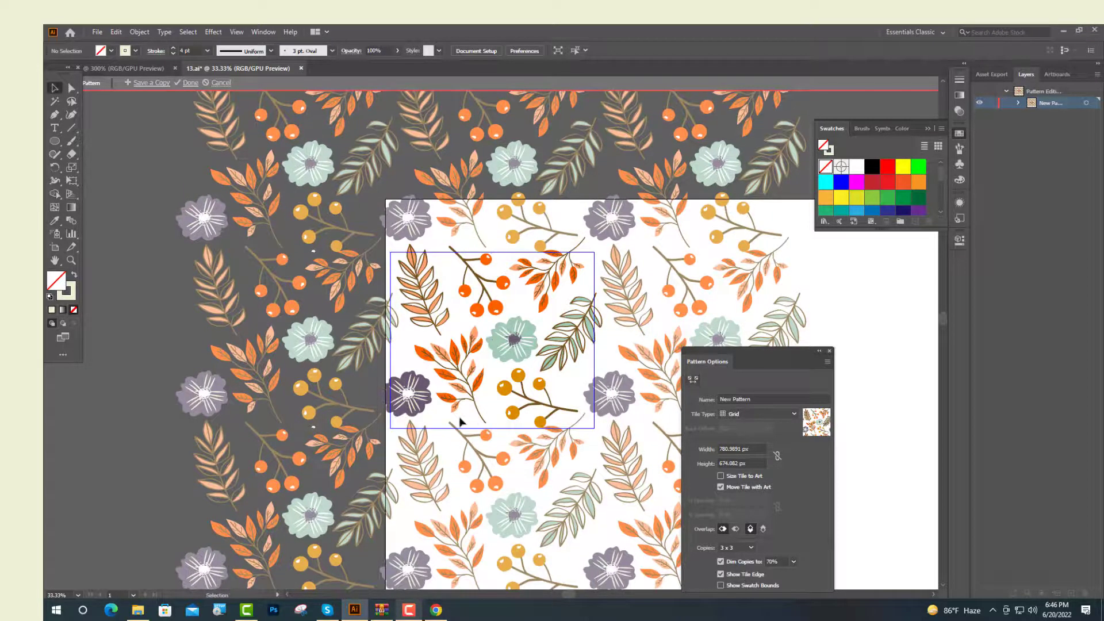
Nudge the purple flower and the orange branch slightly within the pattern tile
scroll(437, 414, "up", 5)
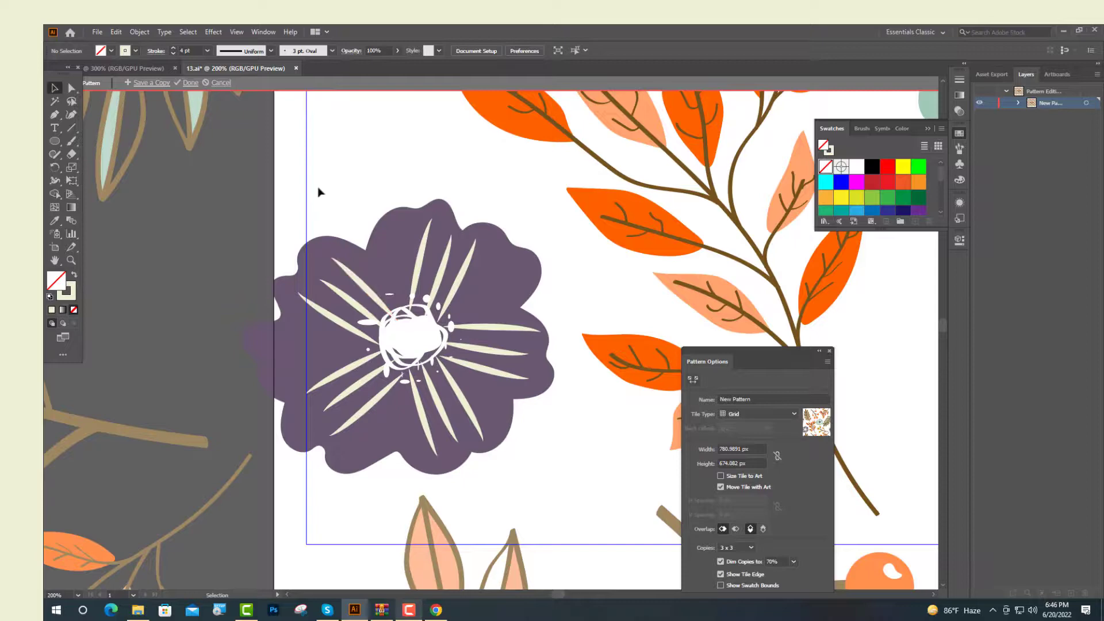
left_click(501, 457)
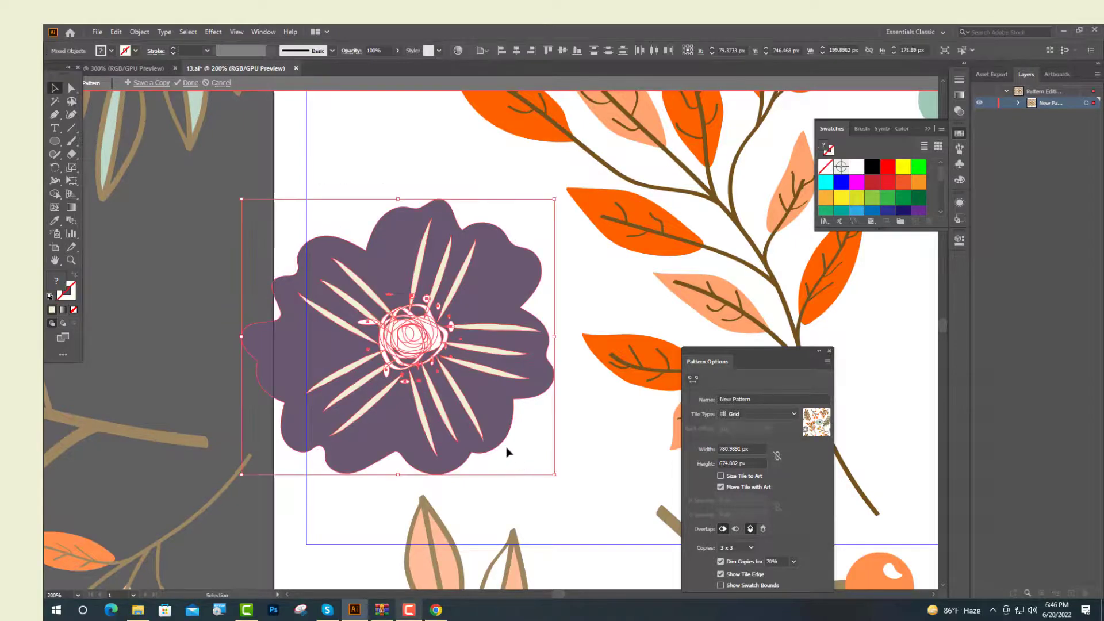
left_click_drag(472, 419, 475, 377)
scroll(443, 439, "down", 3)
left_click(474, 296)
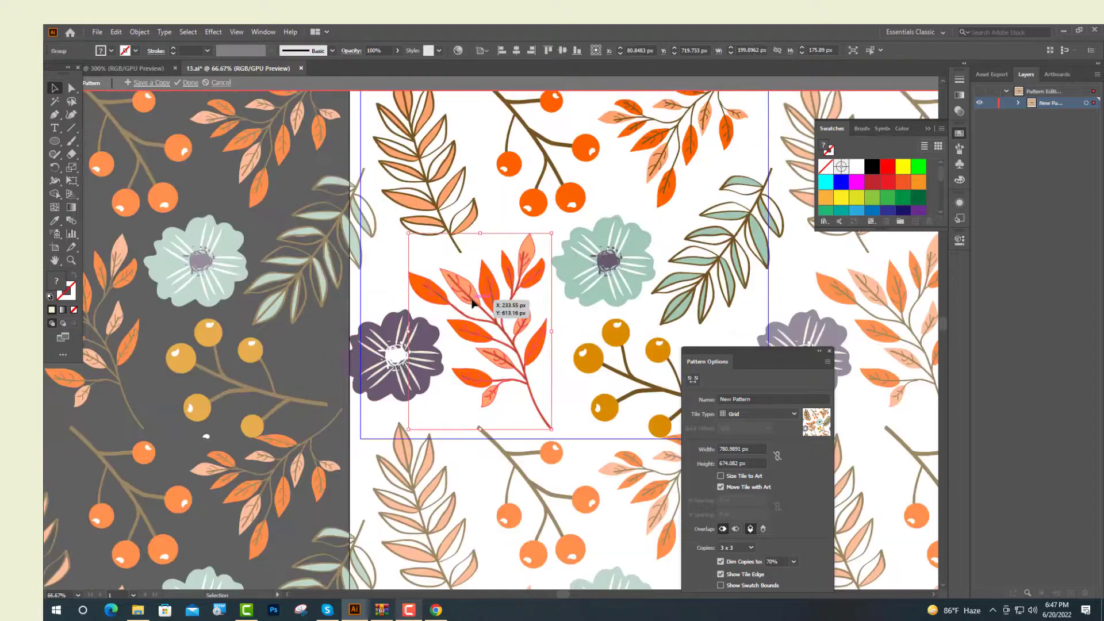
scroll(474, 296, "down", 2)
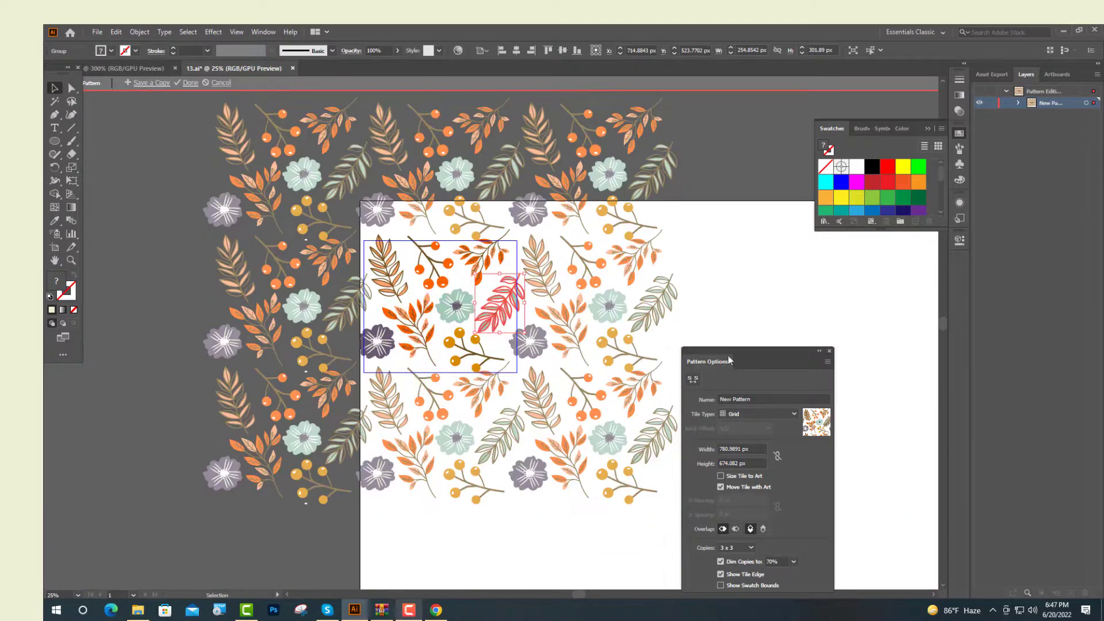
Close the Pattern Options panel and finish editing the pattern
left_click(772, 291)
left_click(829, 351)
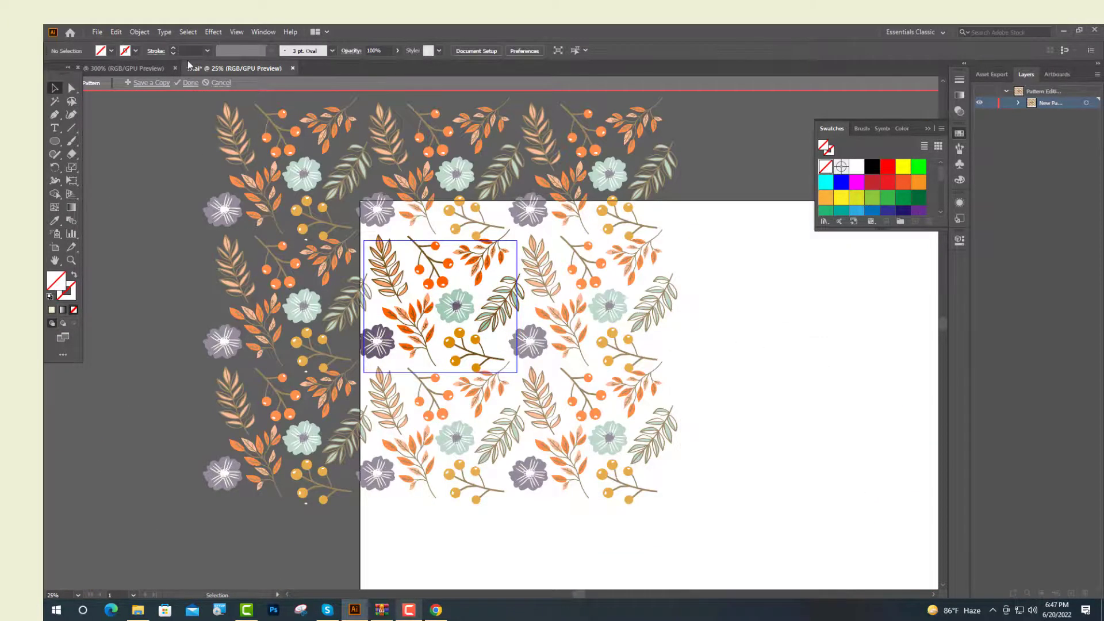
left_click(190, 84)
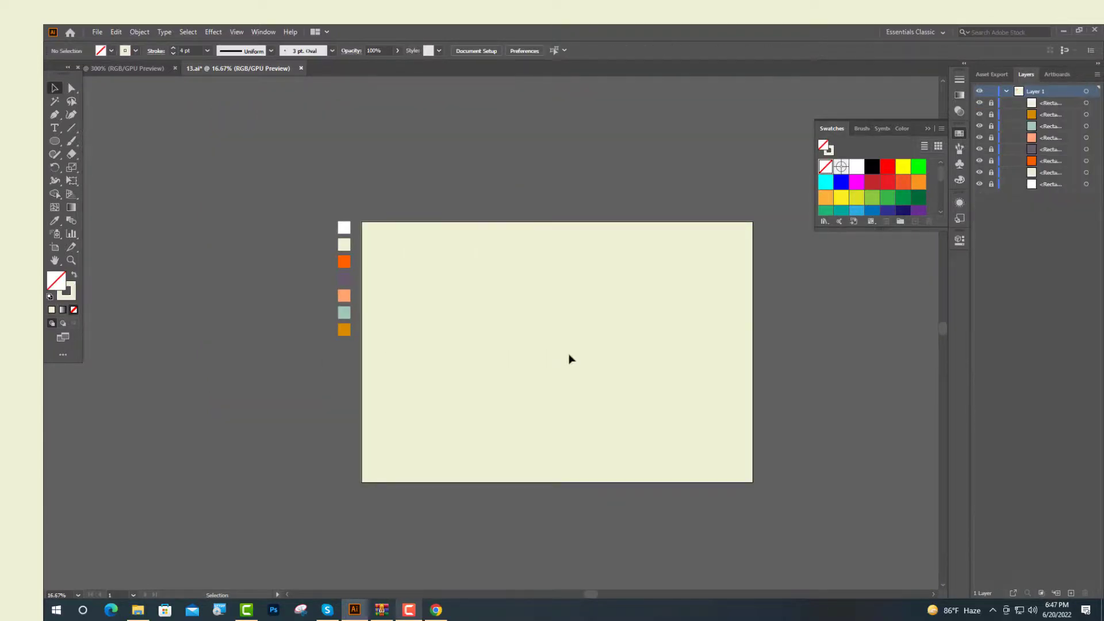
Delete all the artwork from the artboard
key("ctrl+a")
key("Delete")
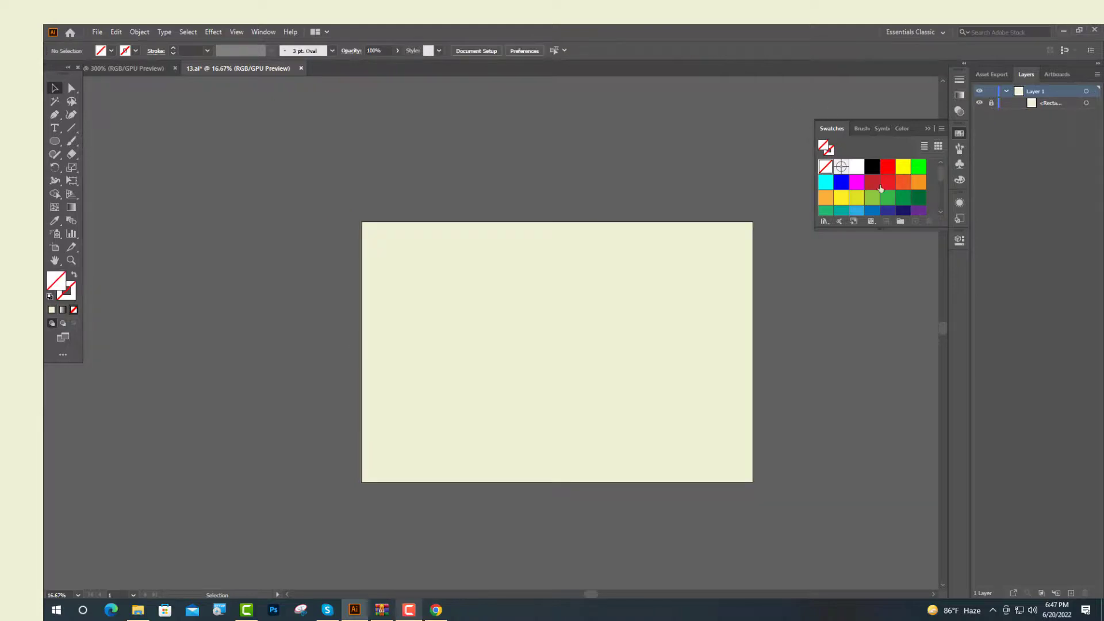
Draw a rectangle covering the whole artboard filled with the new pattern swatch
scroll(880, 188, "down", 3)
left_click(888, 162)
left_click(54, 141)
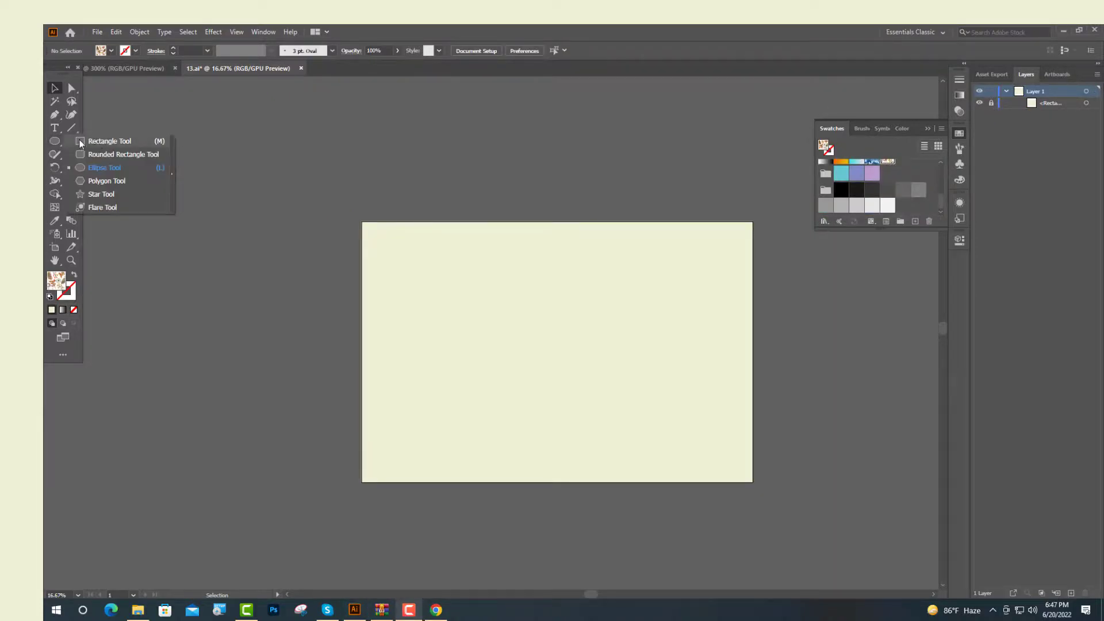
left_click(80, 143)
left_click_drag(361, 221, 752, 482)
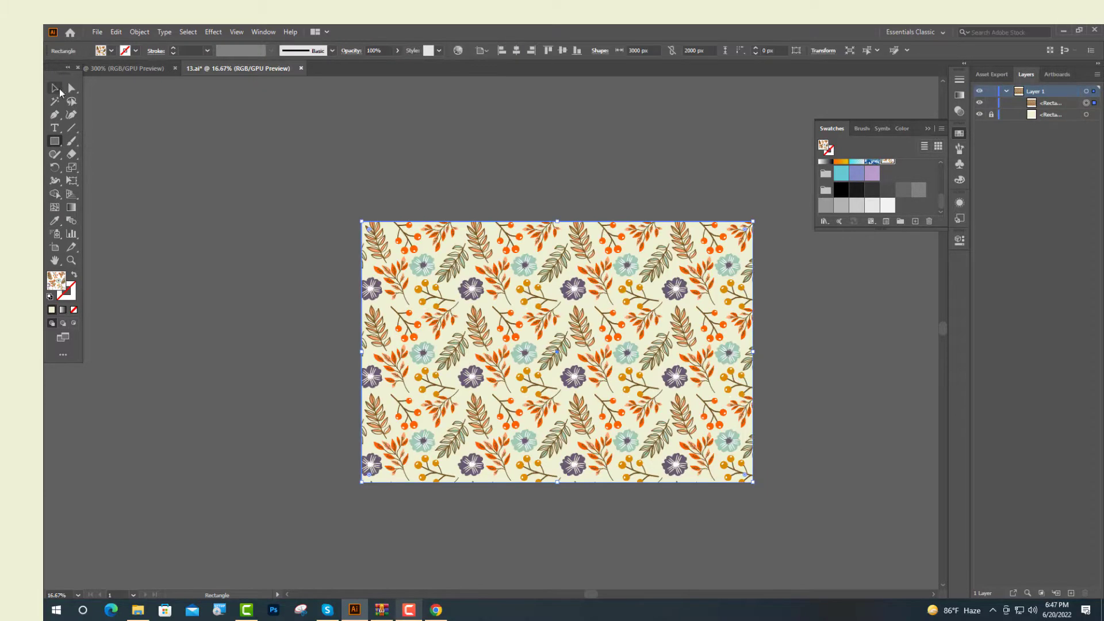
Deselect the rectangle and zoom in to view the finished pattern
left_click(60, 88)
left_click(204, 141)
key("ctrl+equal")
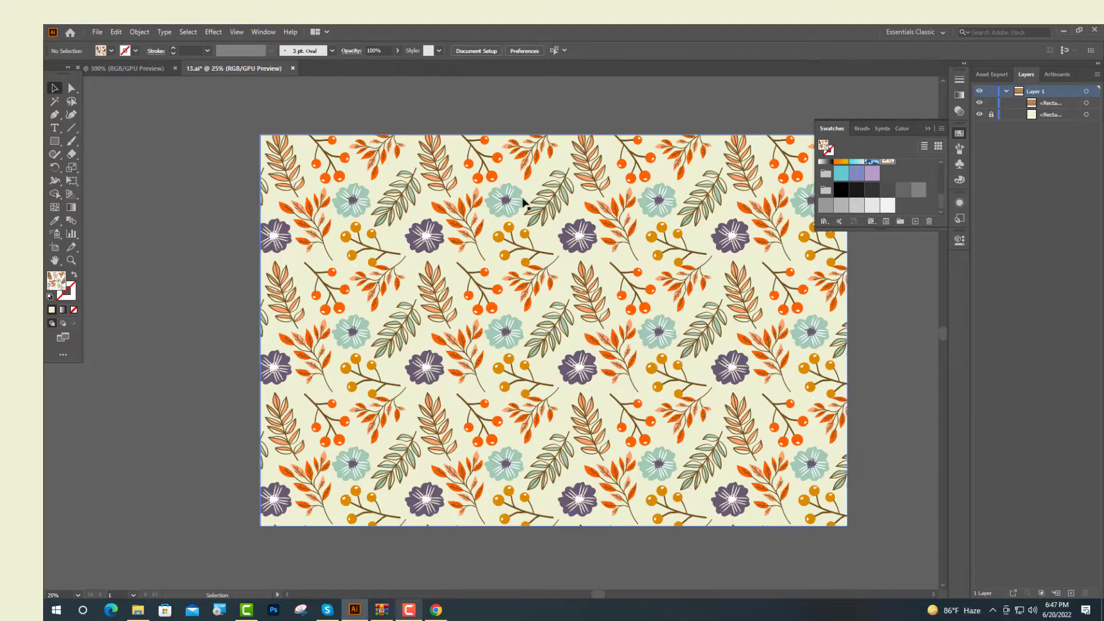
scroll(474, 217, "down", 2)
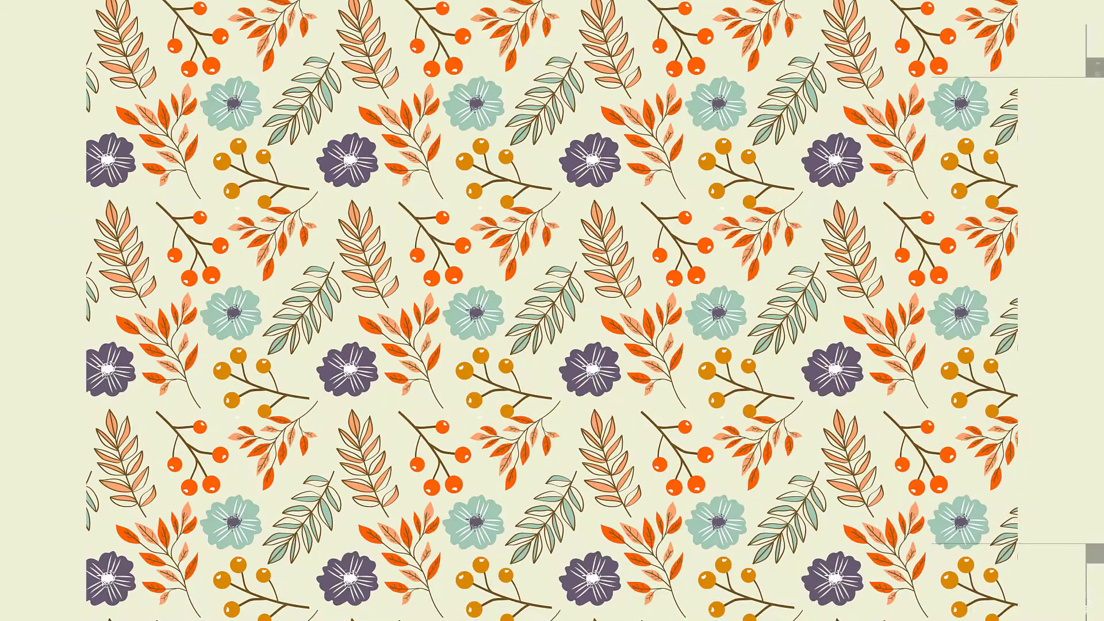